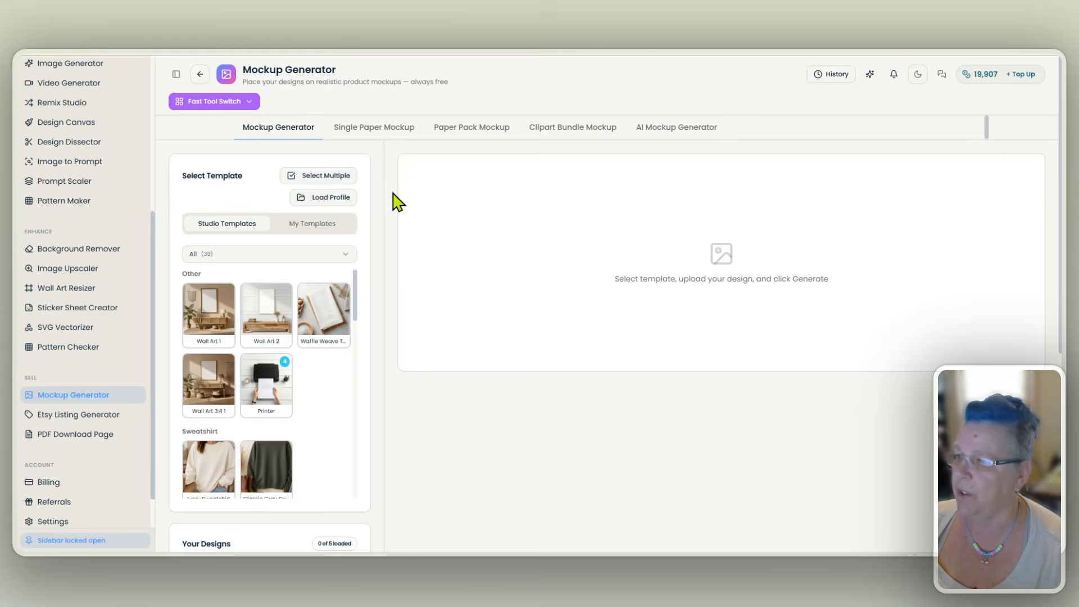
- Browse the available studio mockup templates and the personal templates, ending back on the studio collection
scroll(388, 225, "down", 2)
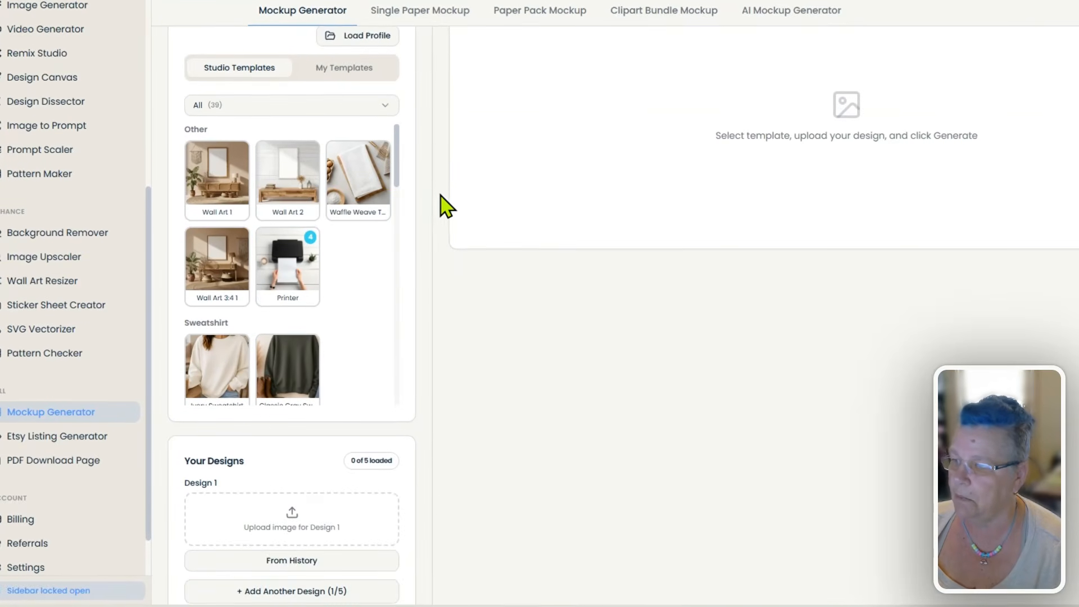
scroll(441, 196, "up", 2)
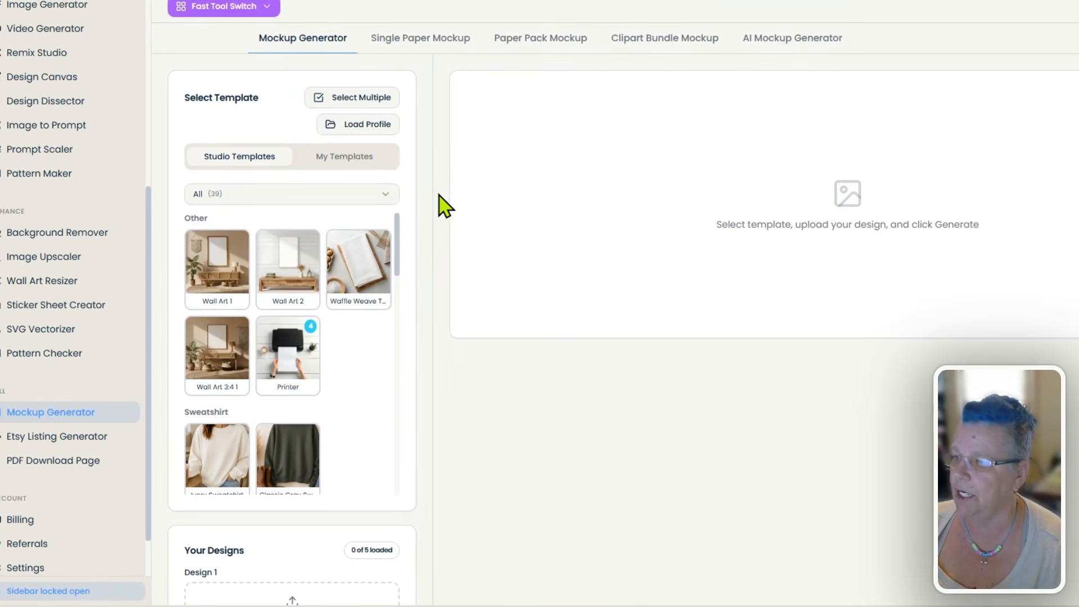
scroll(330, 273, "down", 3)
scroll(337, 284, "down", 4)
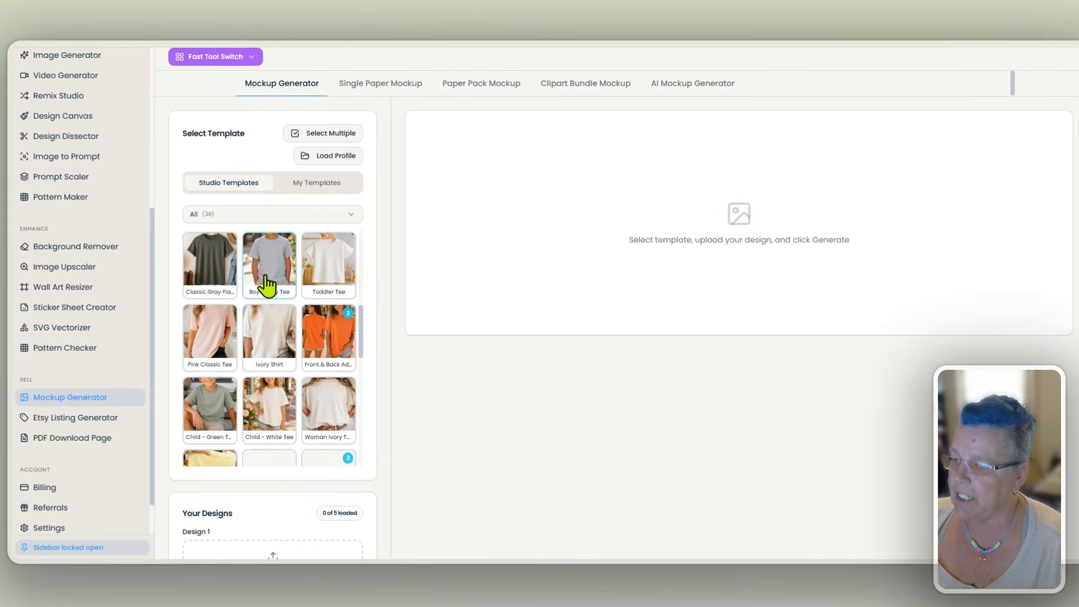
scroll(297, 335, "down", 5)
scroll(273, 333, "down", 5)
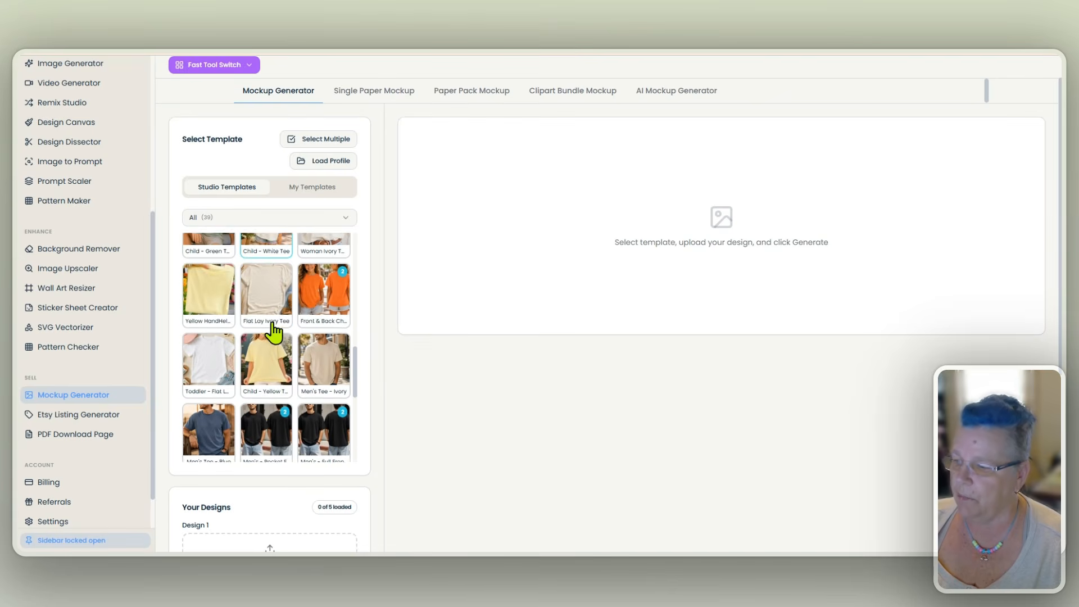
scroll(278, 323, "up", 3)
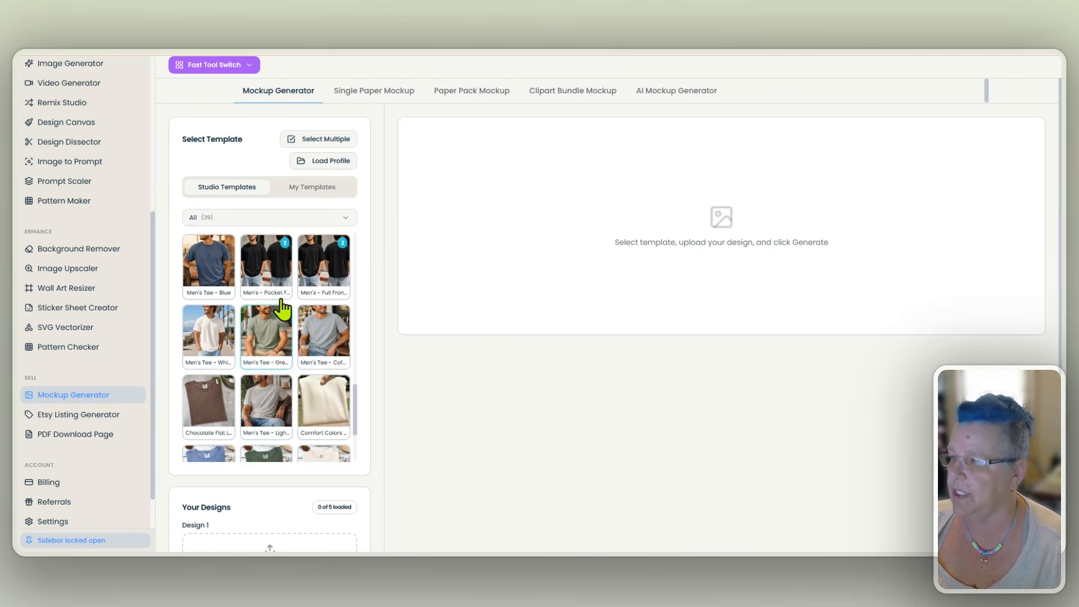
left_click(311, 189)
scroll(298, 326, "down", 8)
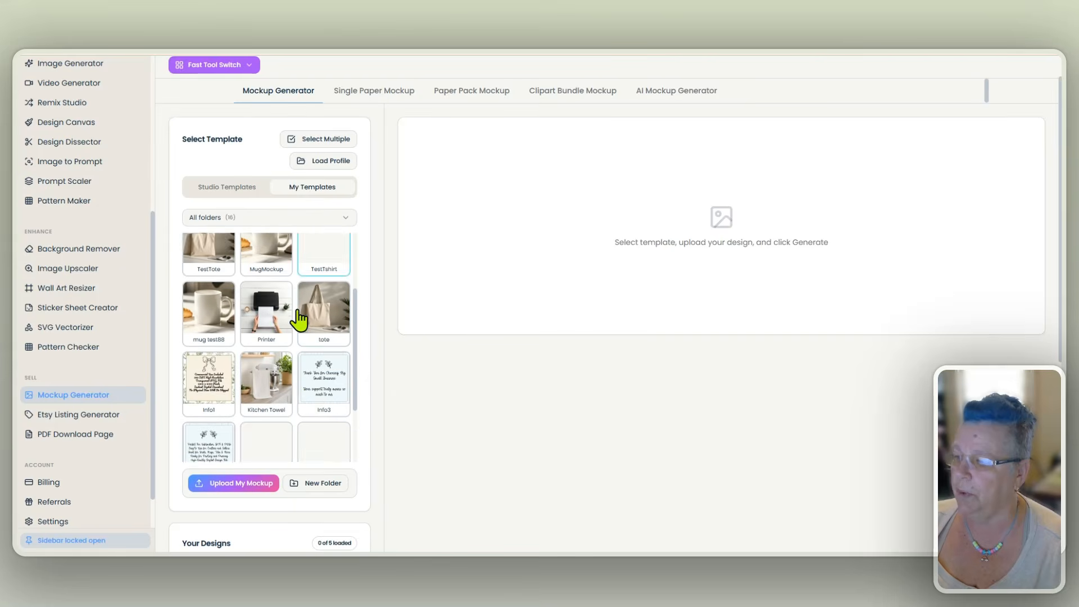
scroll(298, 332, "up", 4)
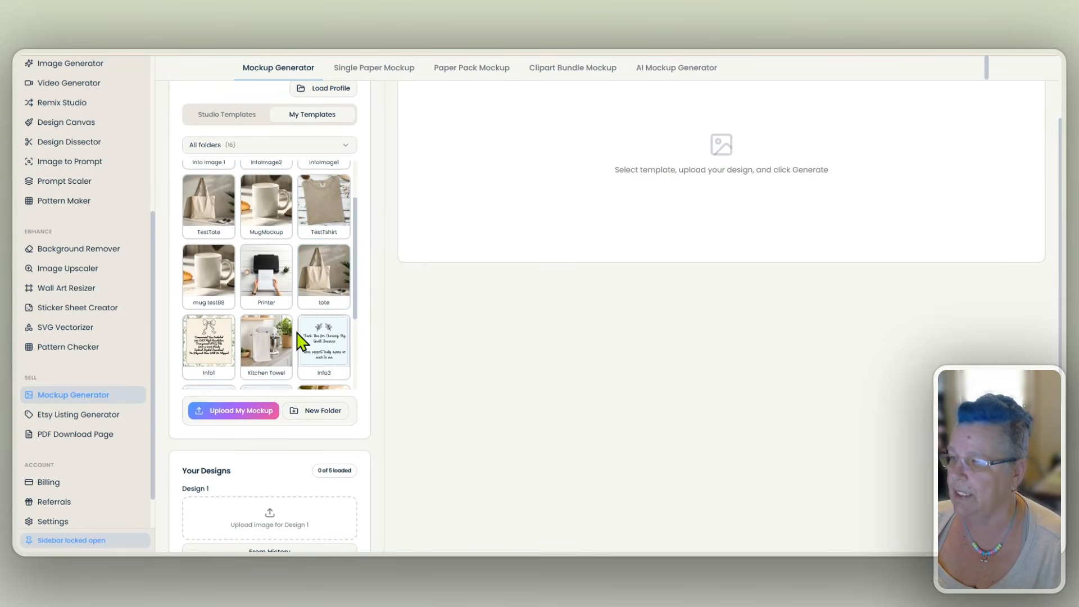
scroll(365, 298, "up", 2)
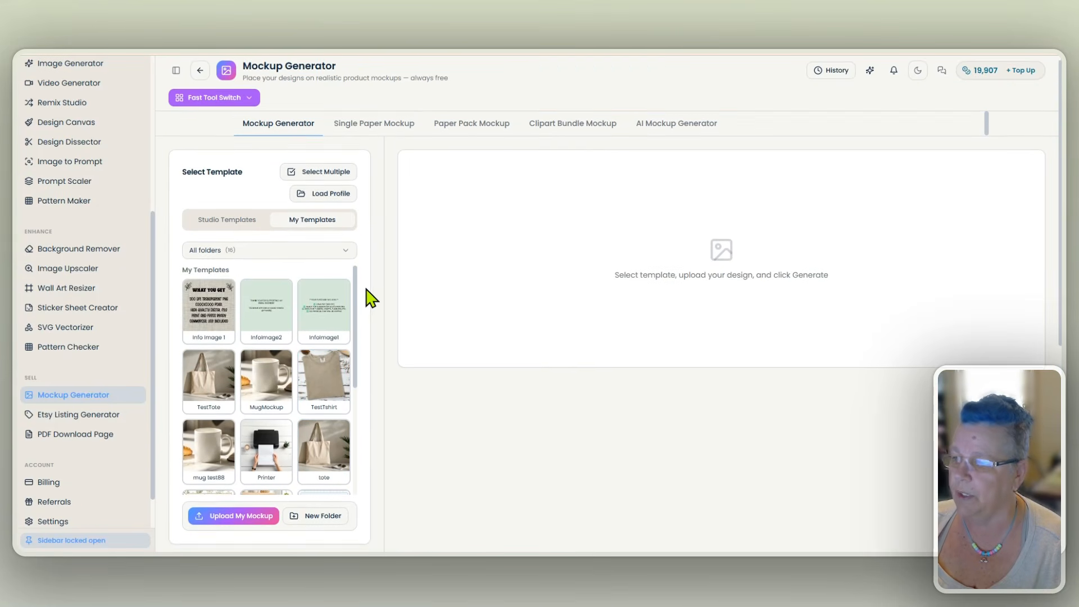
left_click(231, 226)
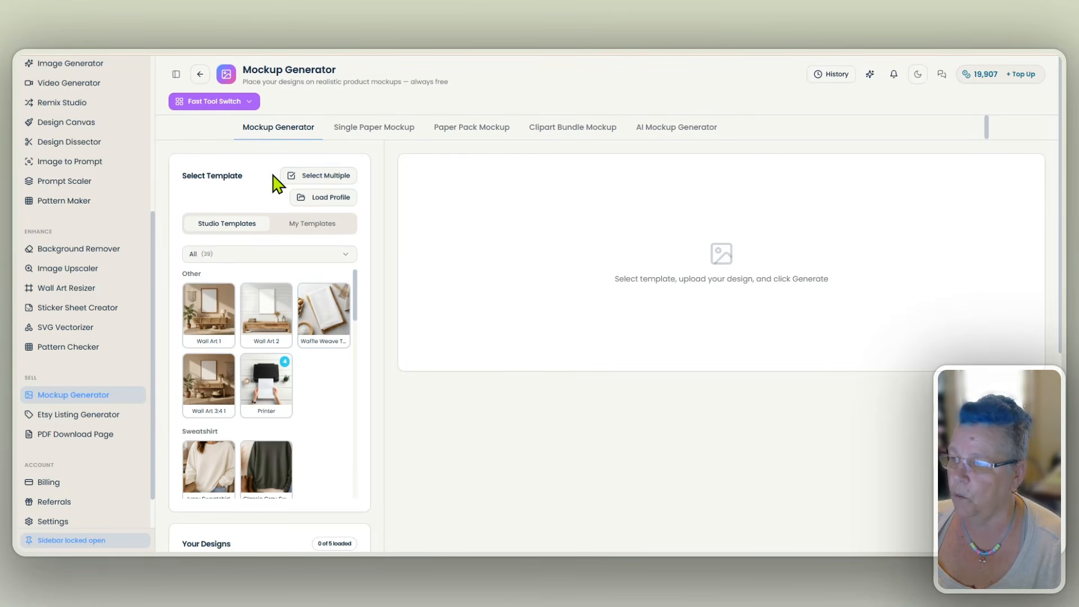
- Enable multiple selection and choose the Waffle Weave Towel, Ivory Sweatshirt, Child - White Tee and Yellow HandHeld Tee studio templates
left_click(321, 177)
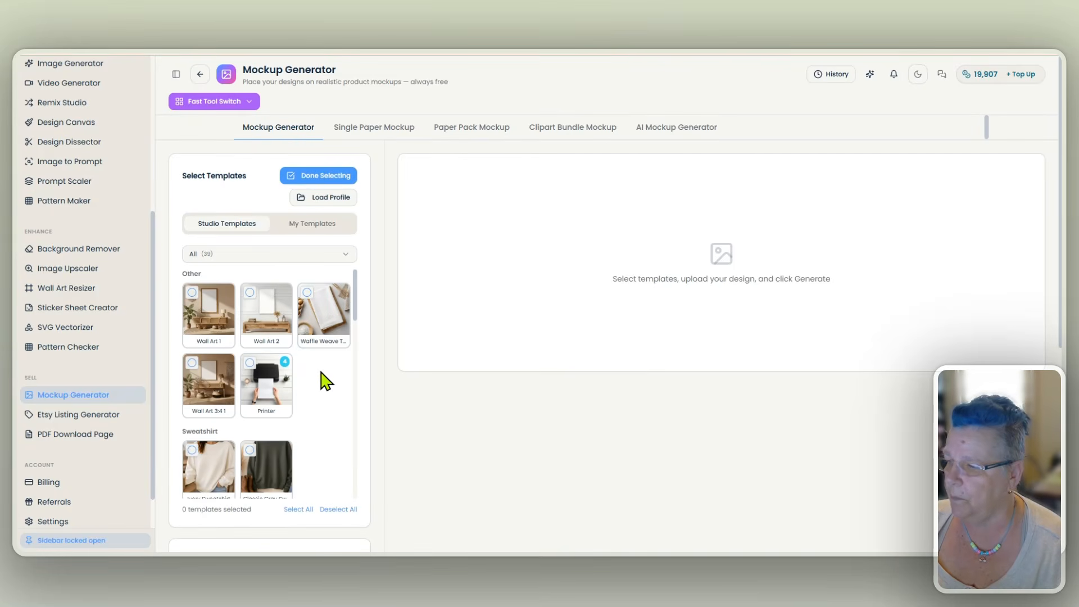
left_click(307, 297)
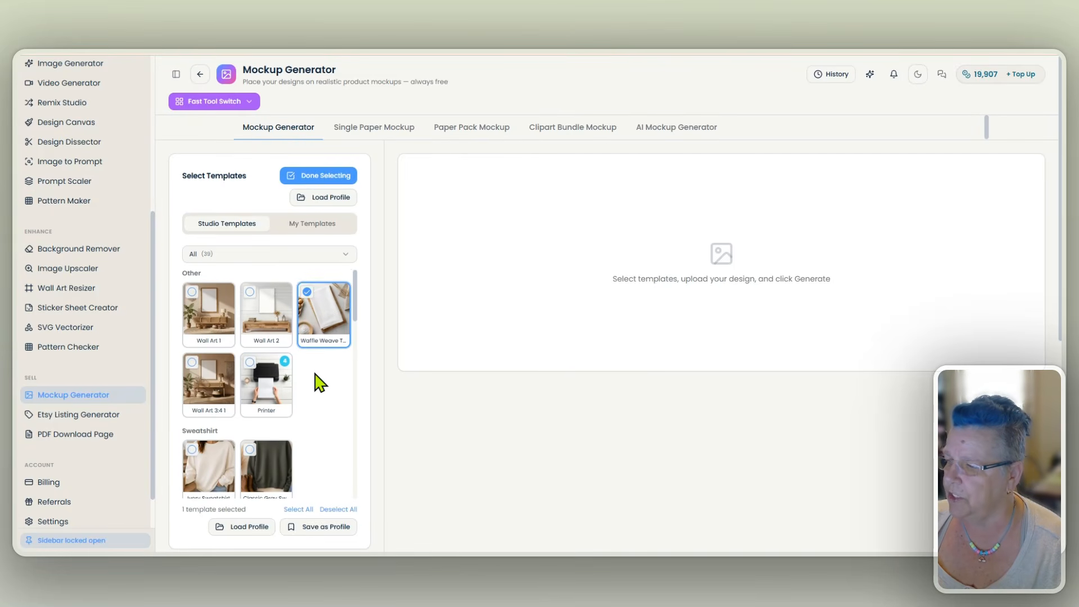
scroll(316, 380, "down", 2)
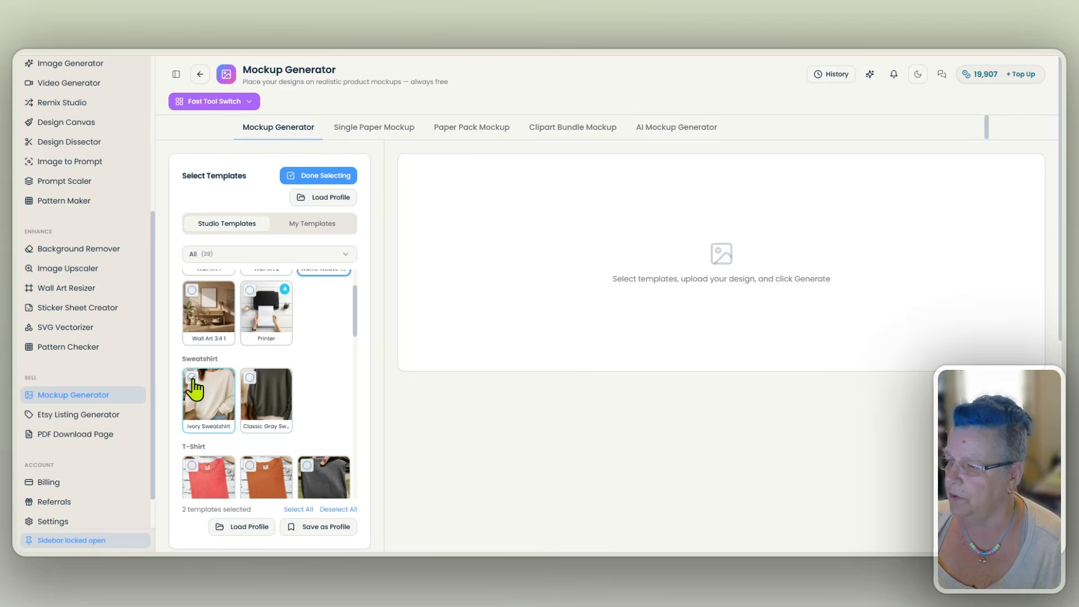
left_click(200, 400)
scroll(321, 366, "up", 2)
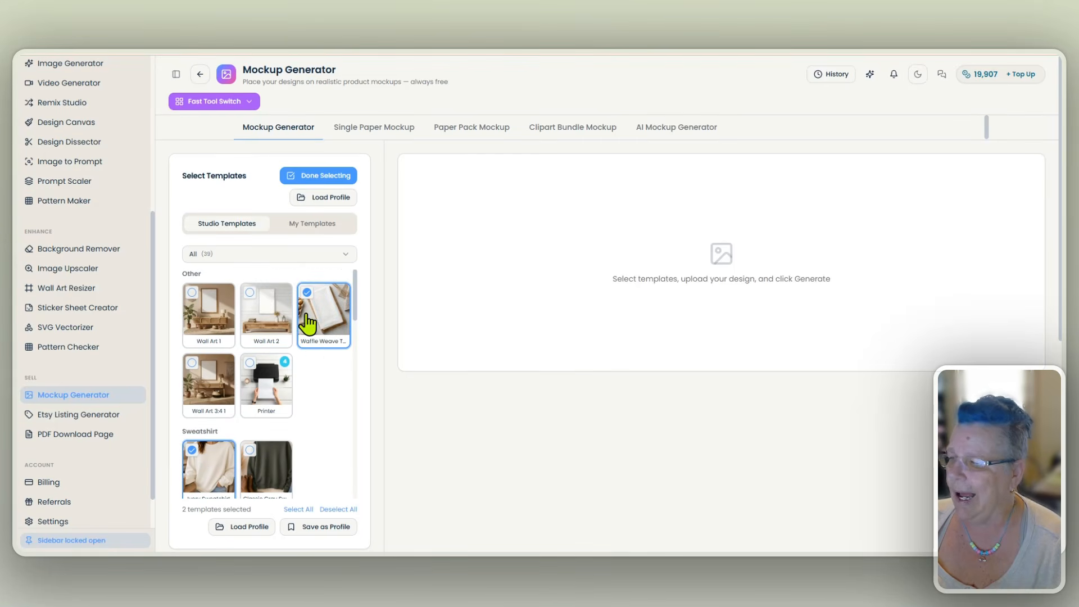
scroll(318, 387, "down", 1)
scroll(320, 387, "down", 5)
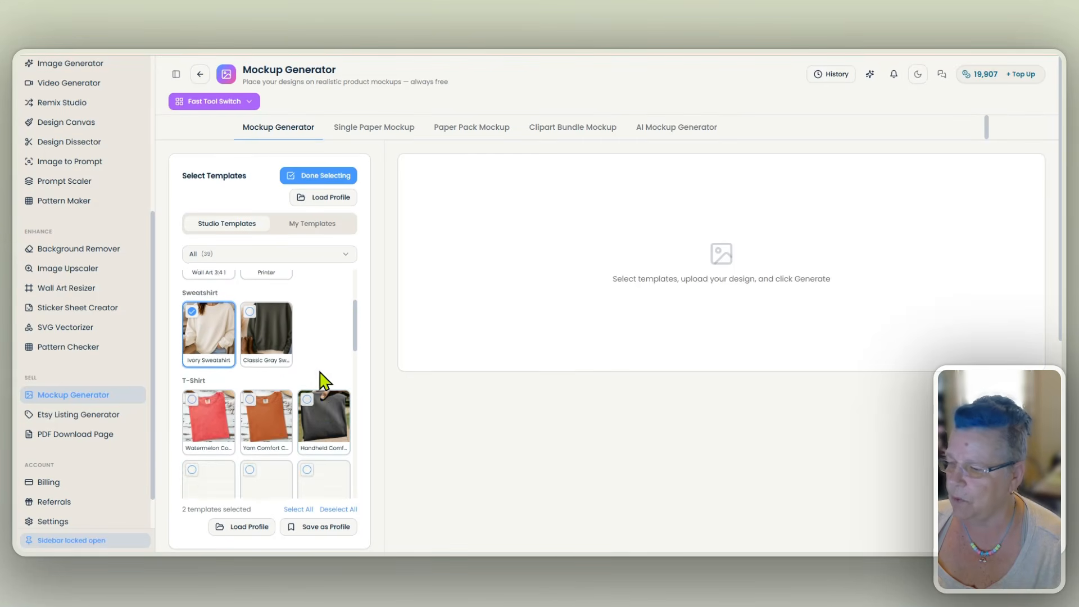
scroll(313, 399, "down", 4)
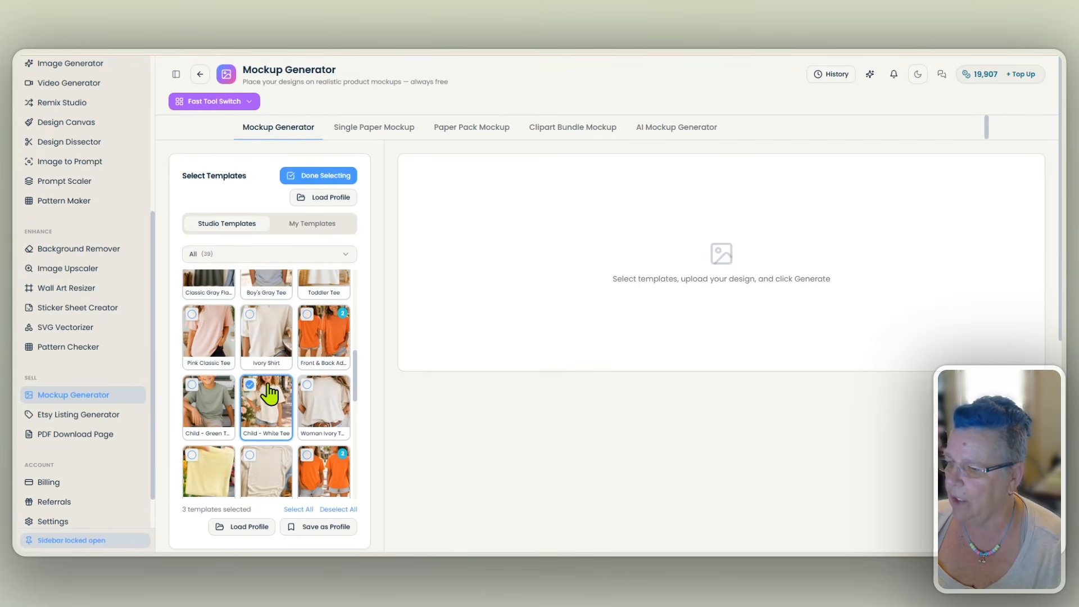
left_click(267, 399)
scroll(265, 394, "down", 3)
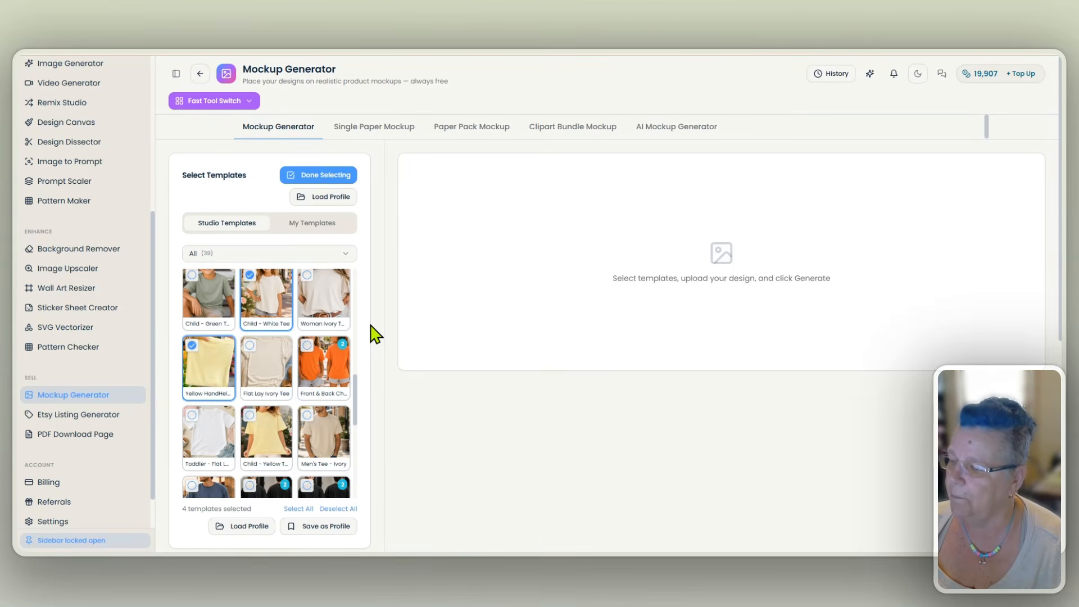
- Load the second background-removed blue crab from the image history as Design 1 and generate the 4 mockups
scroll(376, 335, "down", 2)
scroll(374, 335, "down", 2)
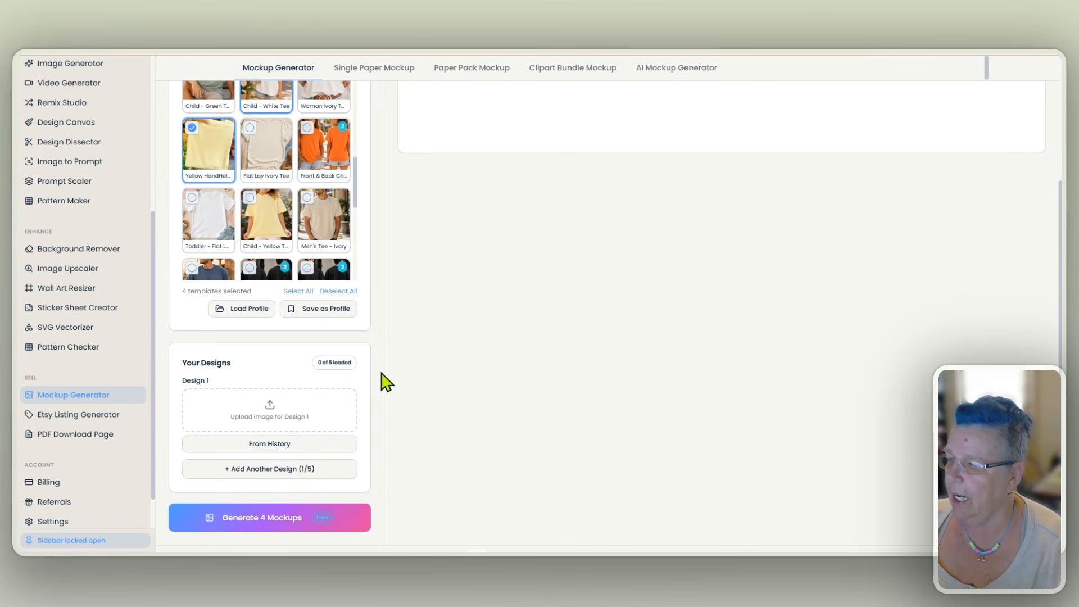
scroll(377, 377, "down", 1)
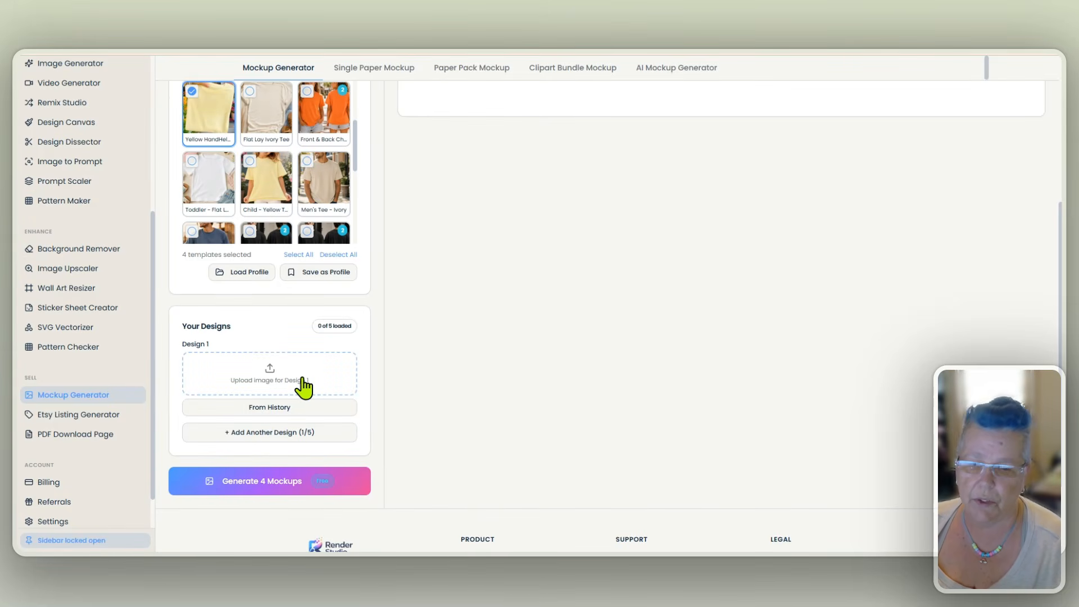
left_click(288, 413)
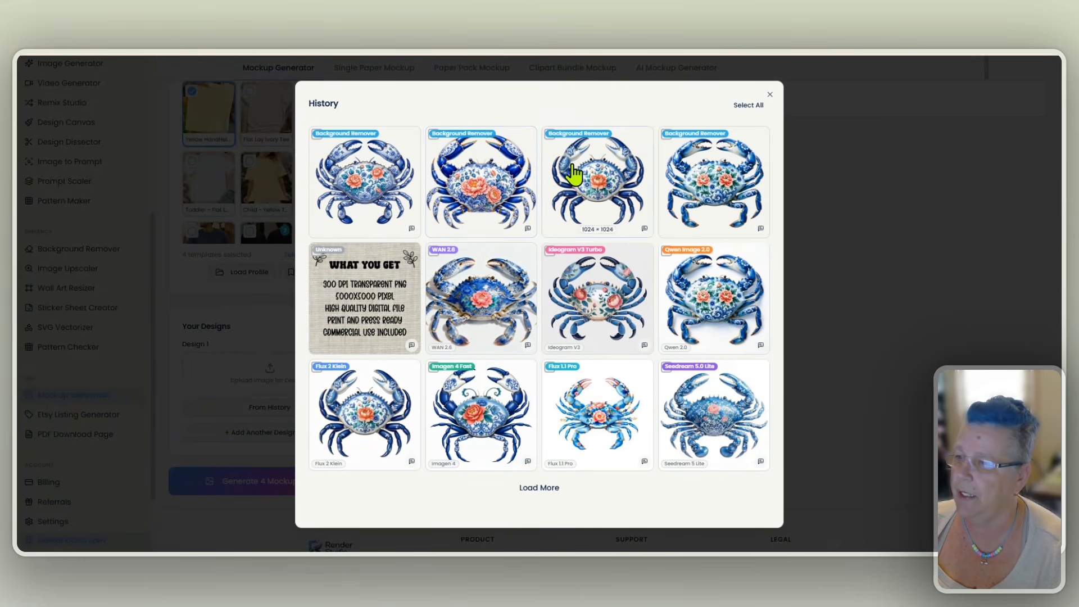
left_click(482, 188)
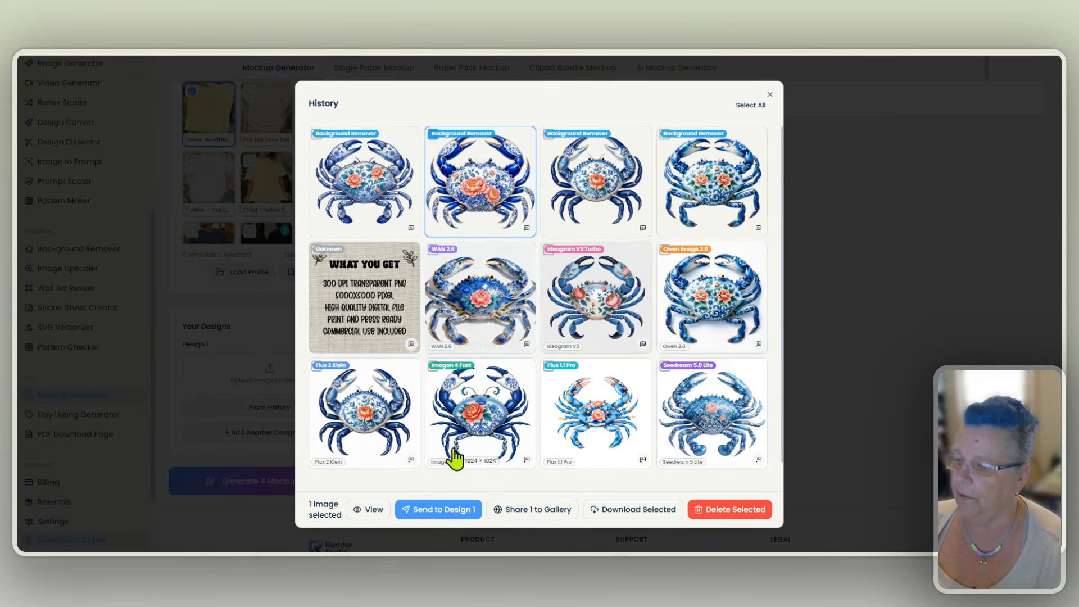
left_click(448, 511)
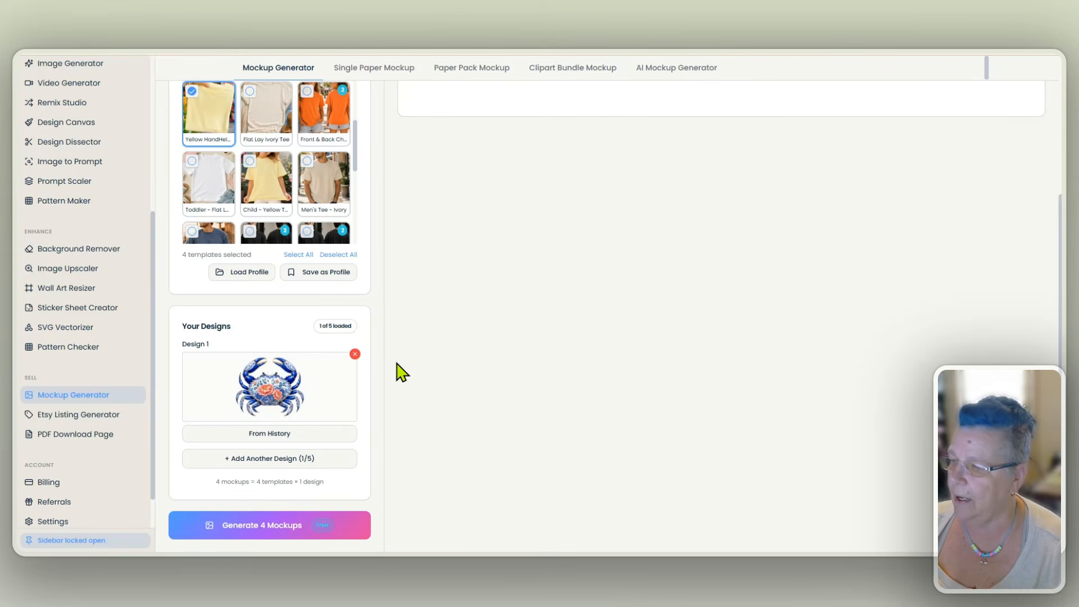
left_click(267, 528)
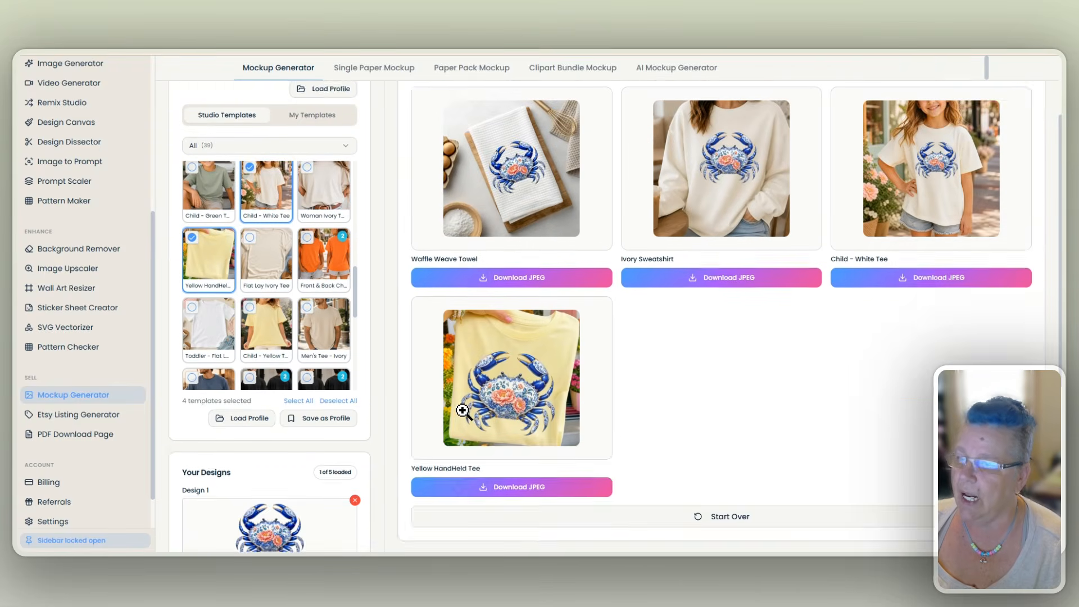
- Inspect the generated towel, sweatshirt, child's tee and yellow tee mockups one by one at enlarged size
scroll(463, 411, "up", 2)
left_click(517, 304)
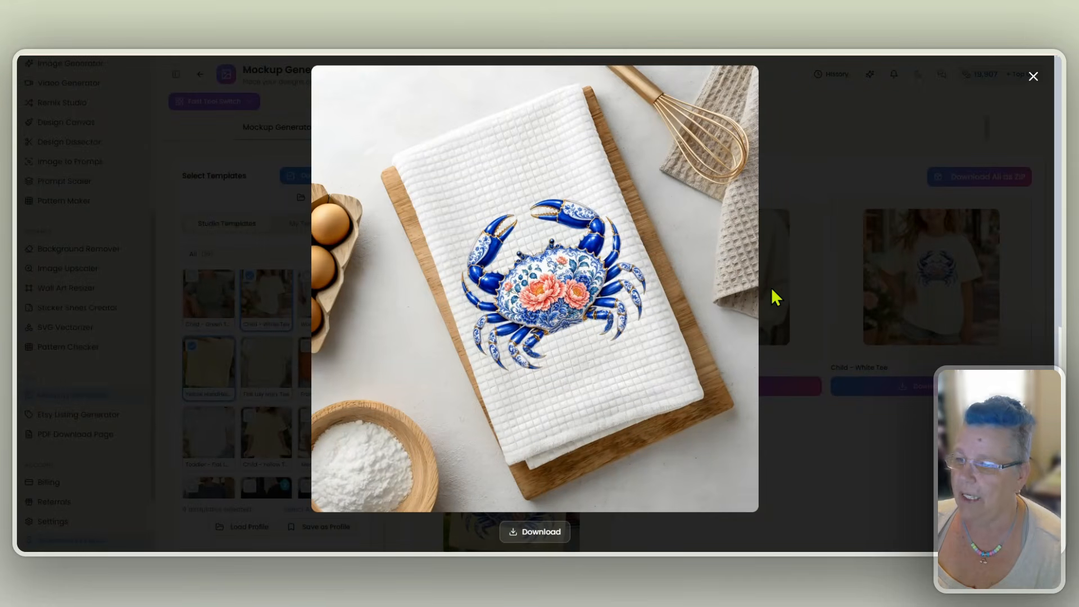
left_click(1036, 75)
left_click(759, 267)
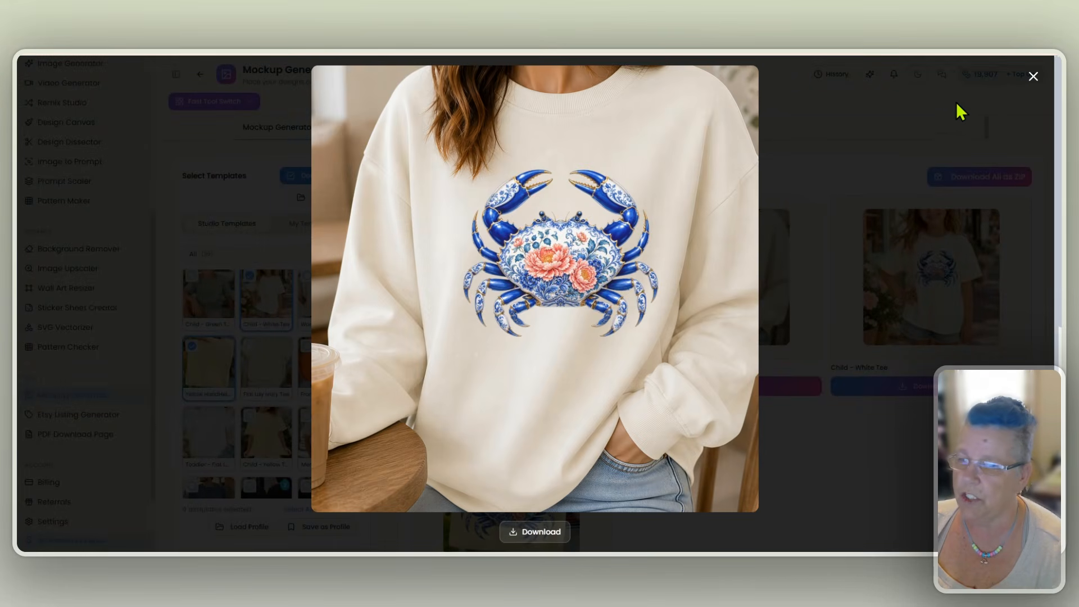
left_click(1034, 77)
left_click(945, 214)
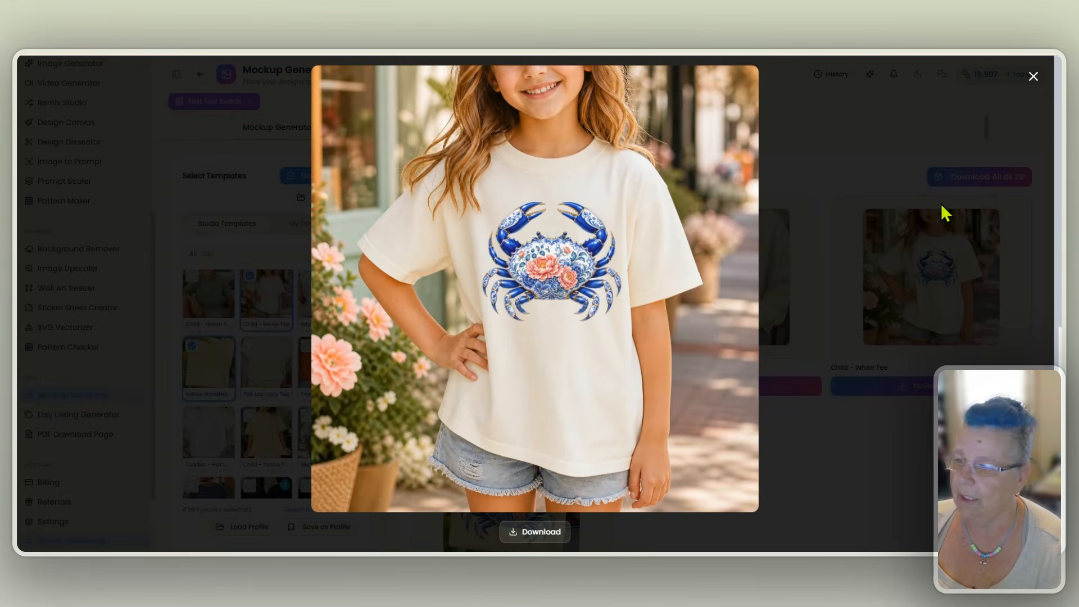
left_click(1033, 77)
left_click(713, 304)
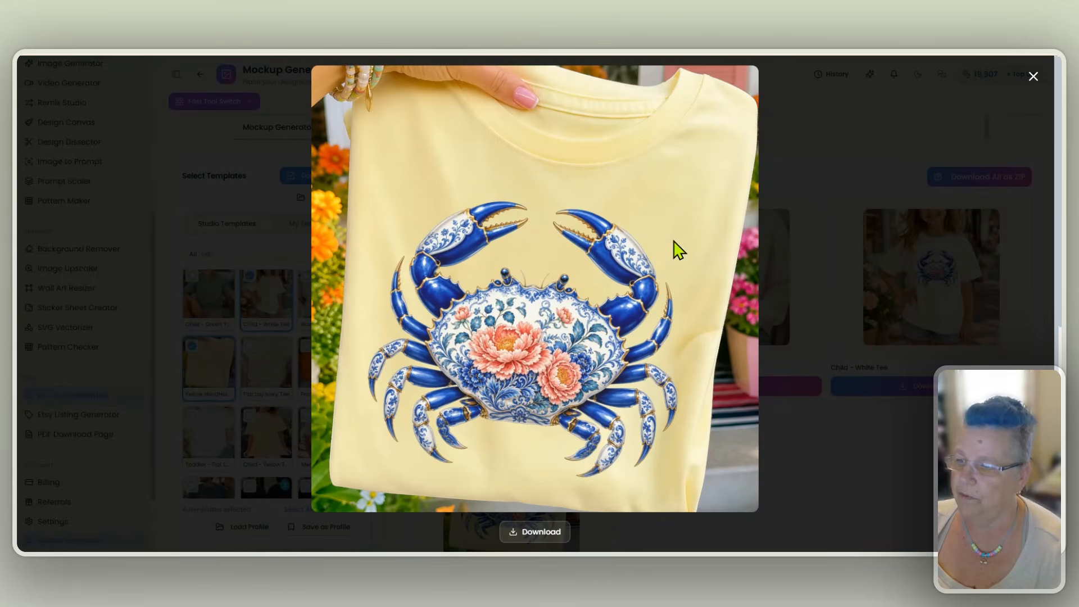
left_click(1033, 77)
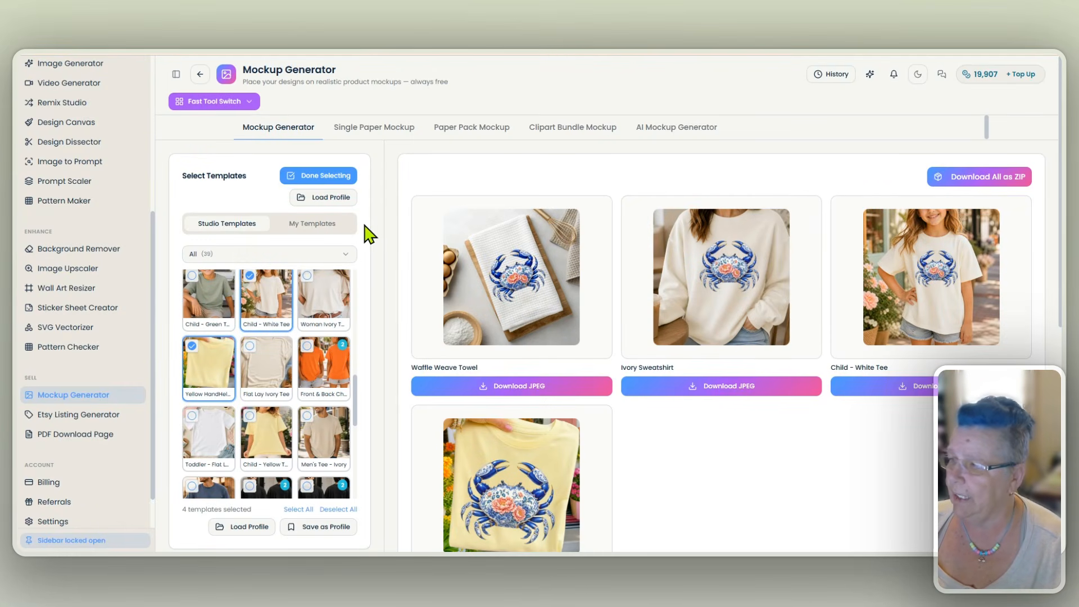
- Save the four selected templates as a reusable profile named "PNG Design Mockups"
scroll(368, 233, "down", 1)
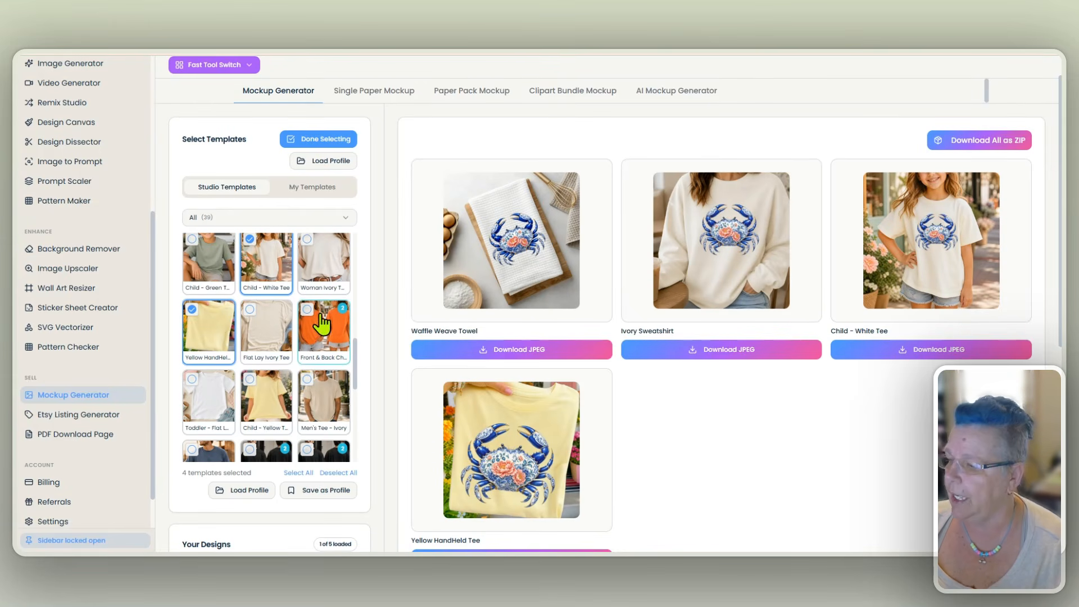
scroll(282, 356, "down", 2)
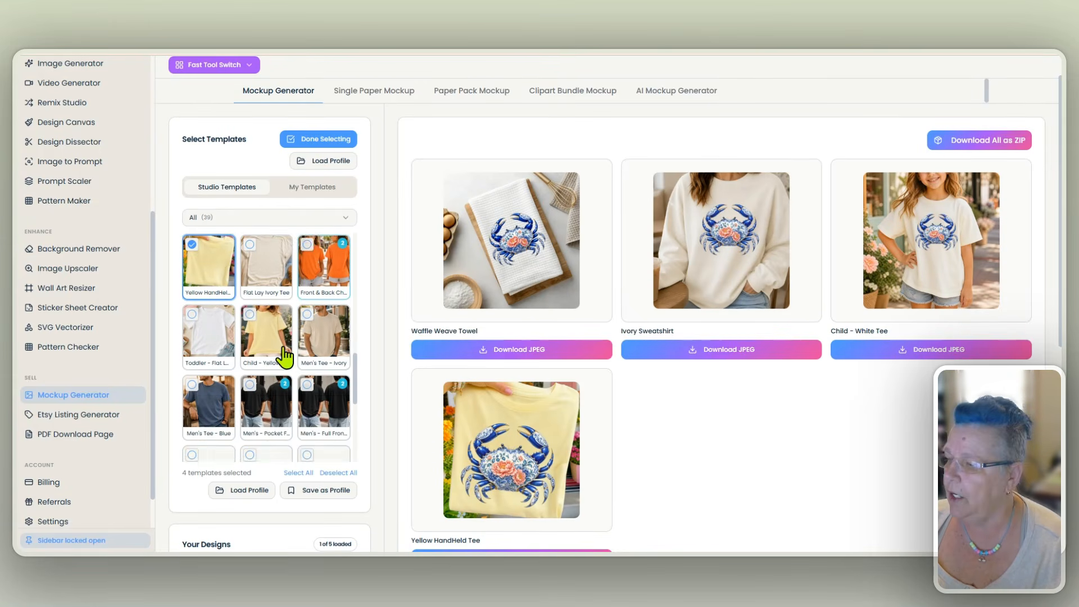
left_click(317, 493)
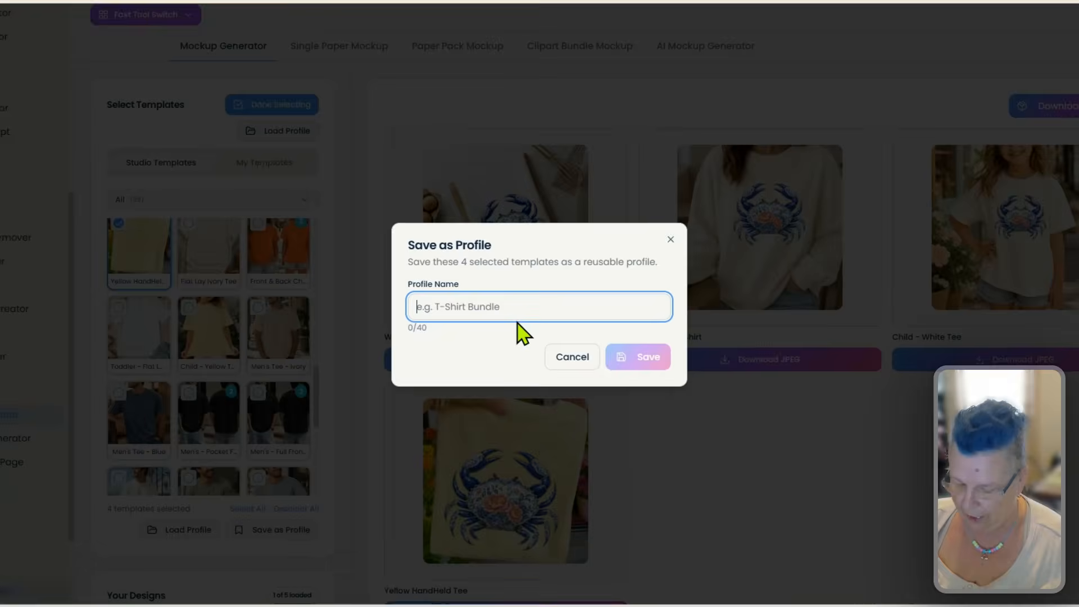
type("PNG Des")
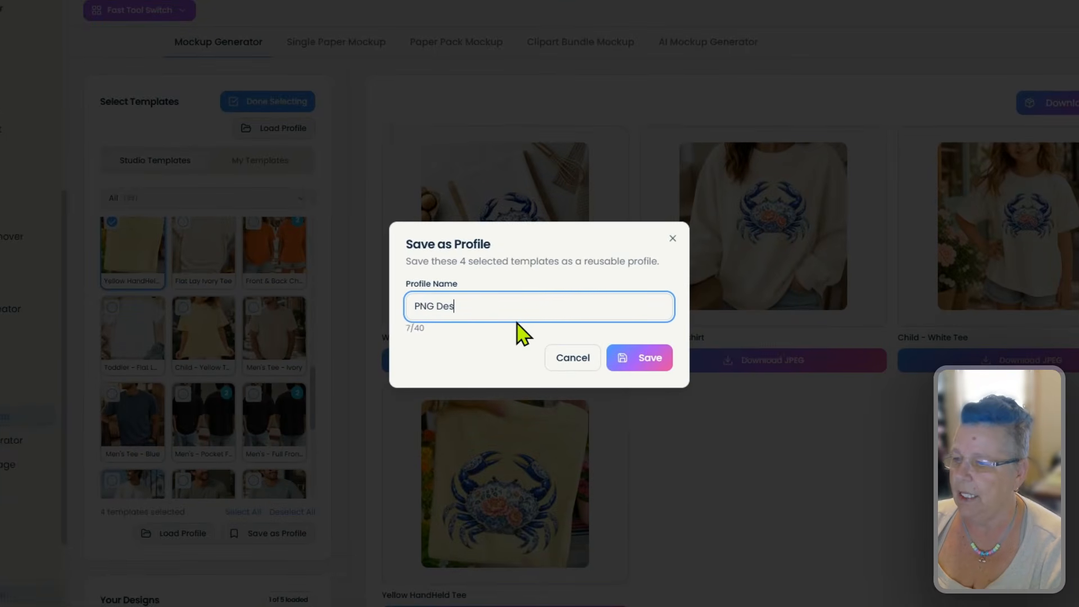
type("ign Mockups")
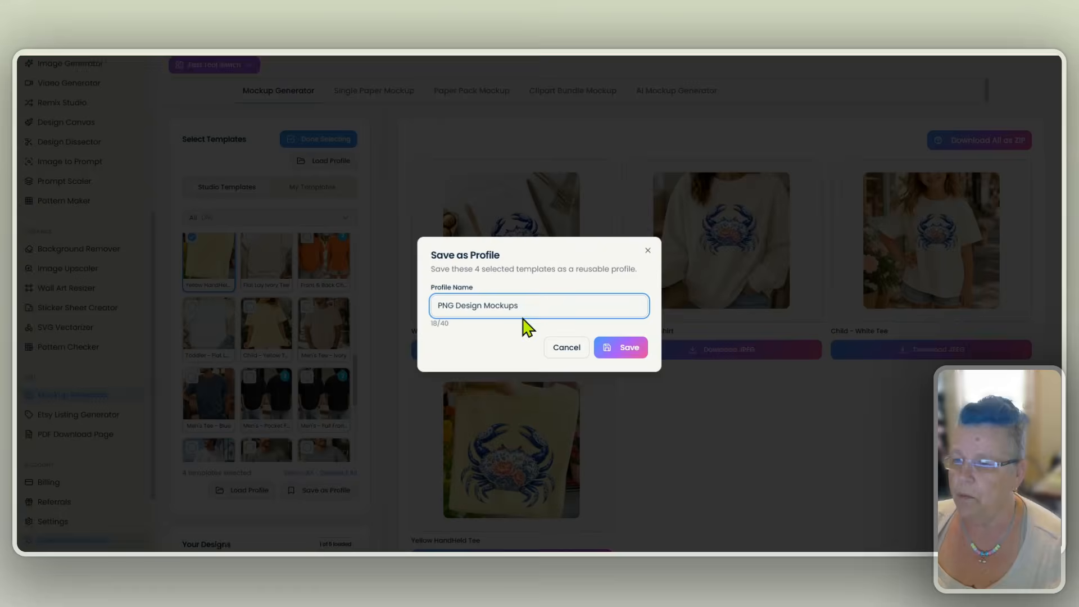
left_click(628, 350)
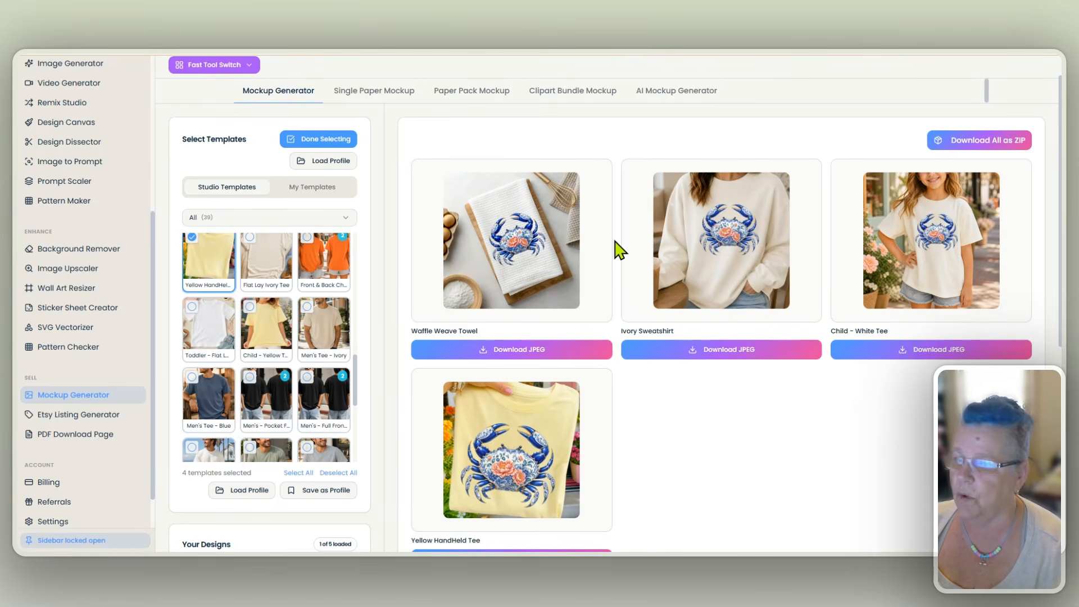
- View the Waffle Weave Towel mockup enlarged once more and return to the results
left_click(541, 242)
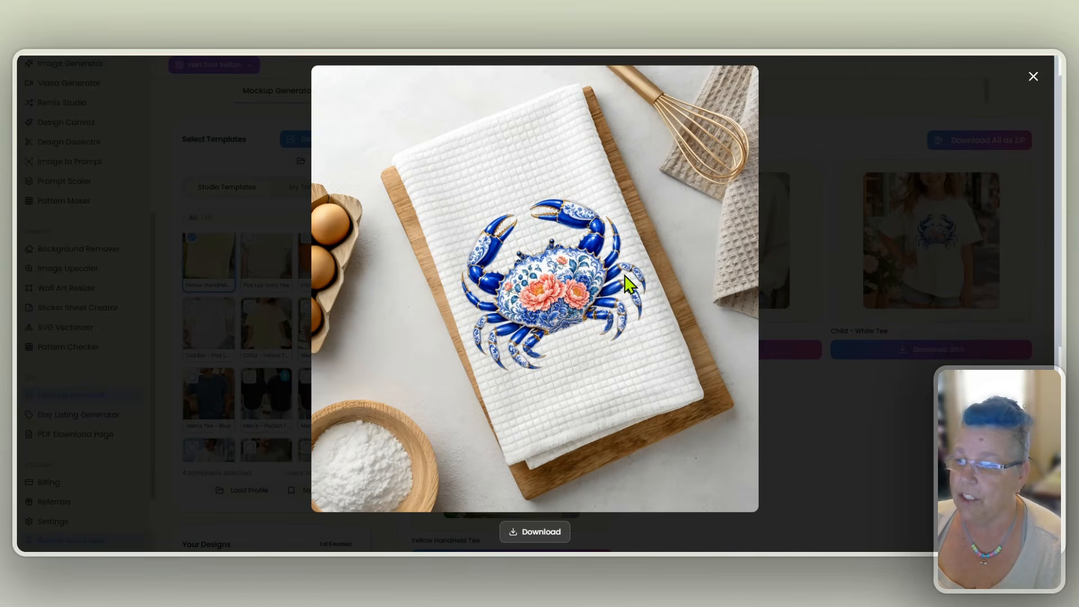
left_click(1033, 78)
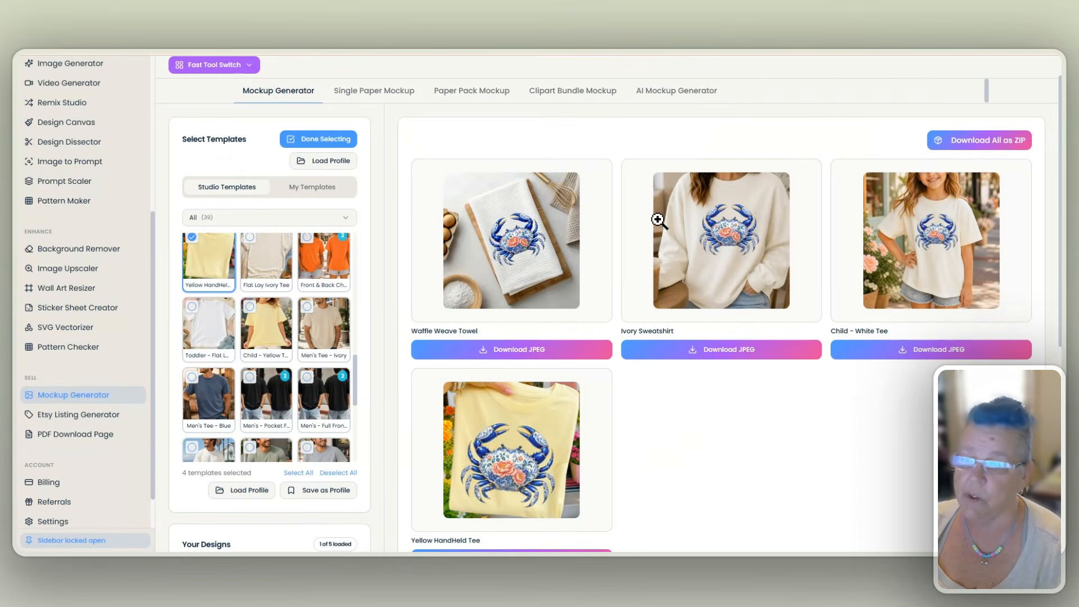
scroll(620, 252, "up", 1)
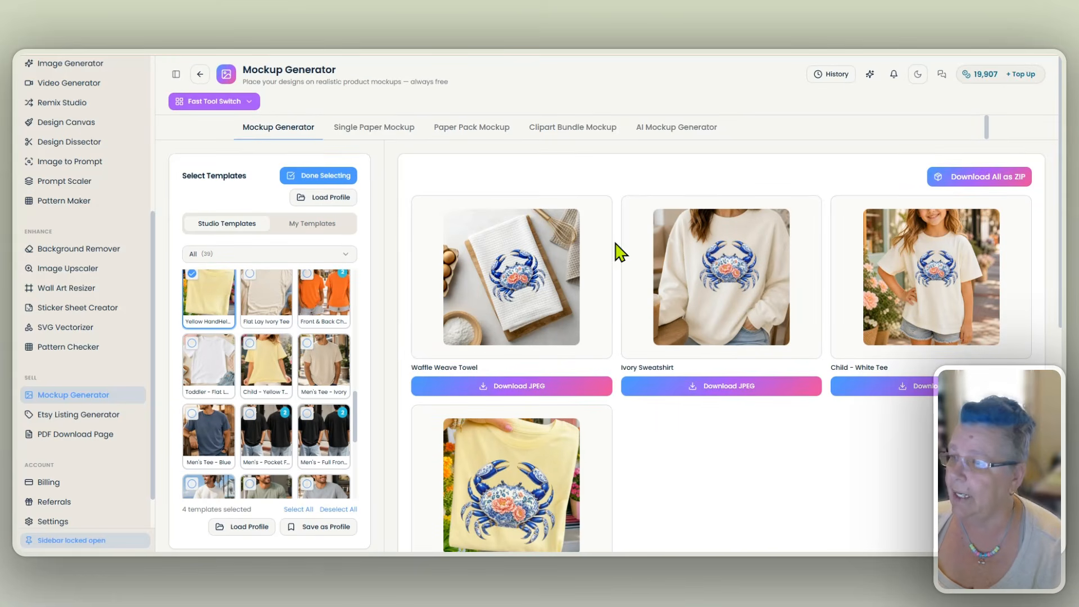
- Open the Single Paper Mockup tool and load the second blue crab image from the generation history
left_click(386, 133)
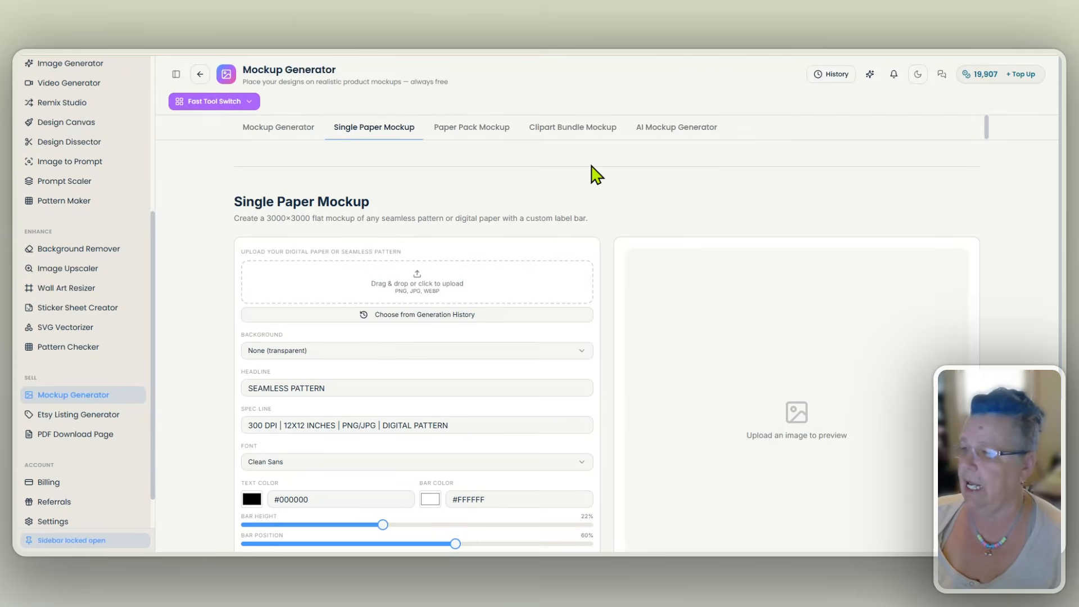
scroll(593, 171, "down", 2)
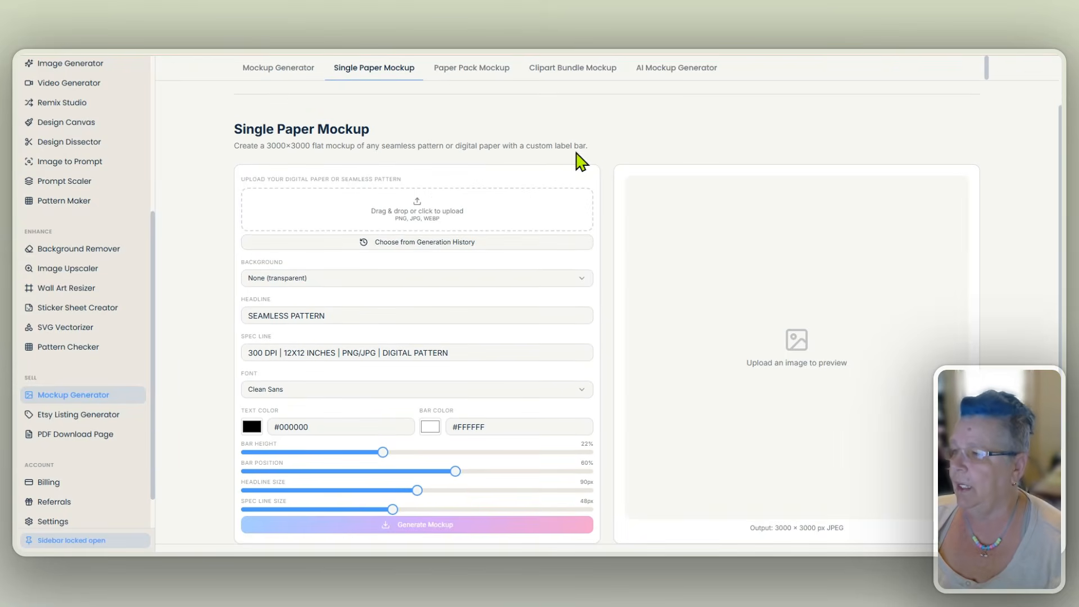
left_click(436, 248)
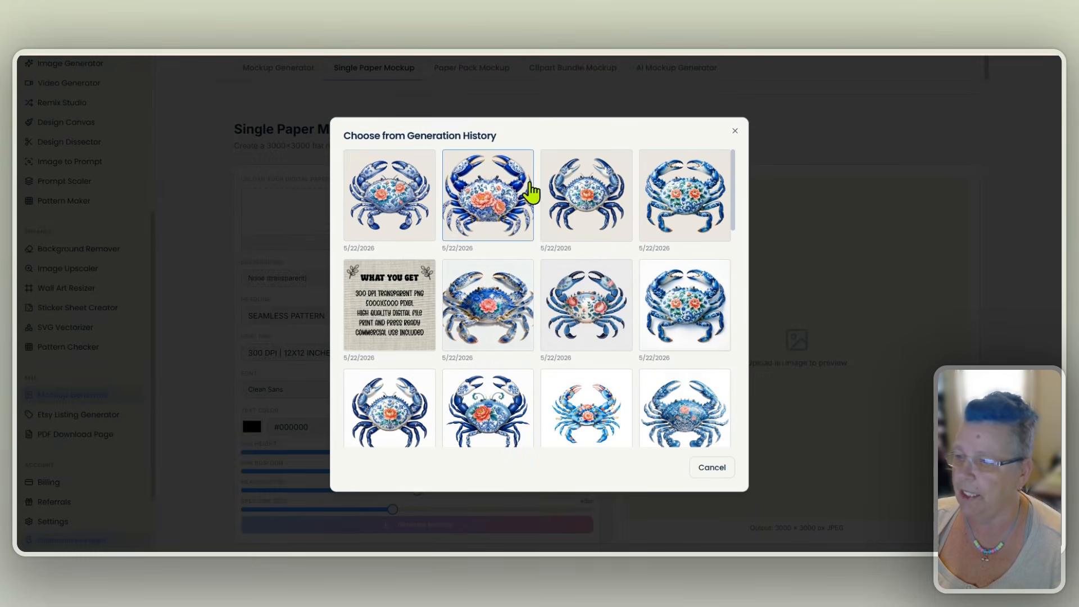
left_click(493, 198)
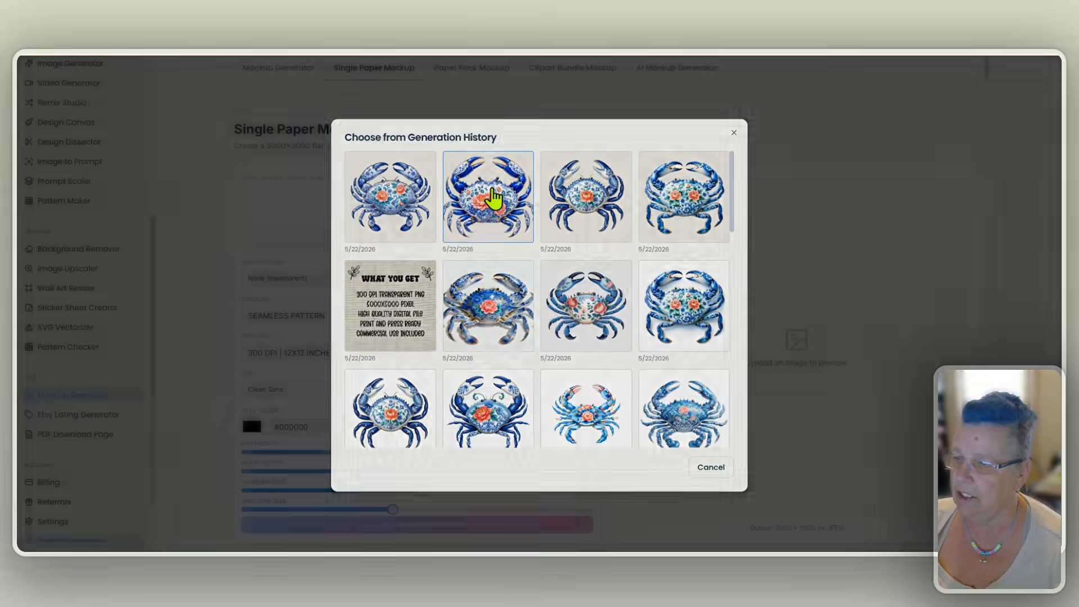
scroll(803, 265, "down", 2)
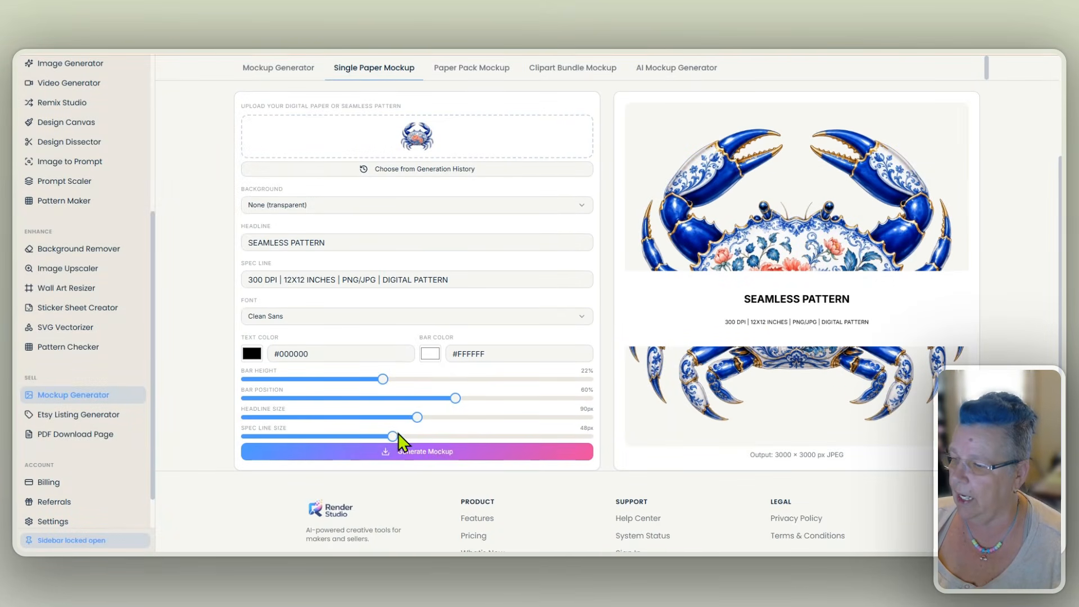
- Set the label bar's height to 10% and position to 94%, with headline size 99px and spec line size 54px
left_click_drag(455, 398, 558, 399)
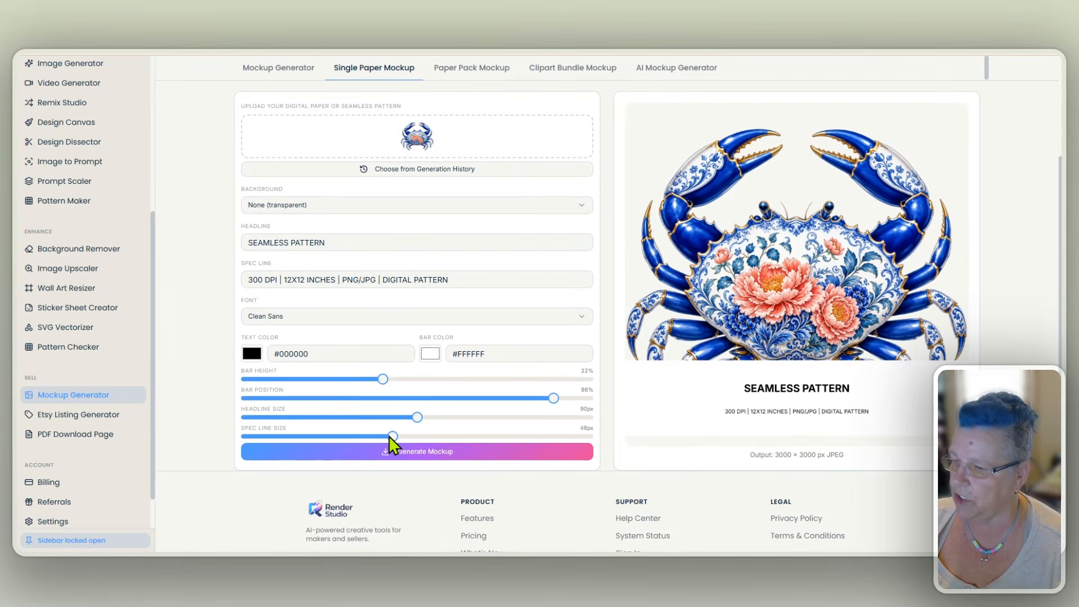
left_click_drag(383, 380, 241, 390)
left_click_drag(554, 399, 590, 414)
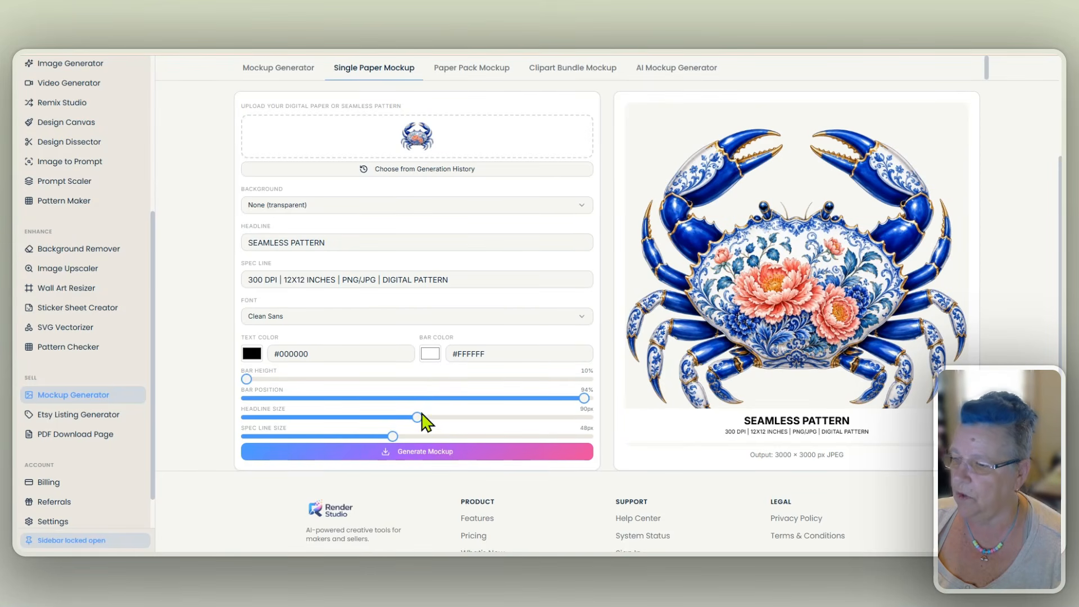
left_click_drag(417, 418, 431, 437)
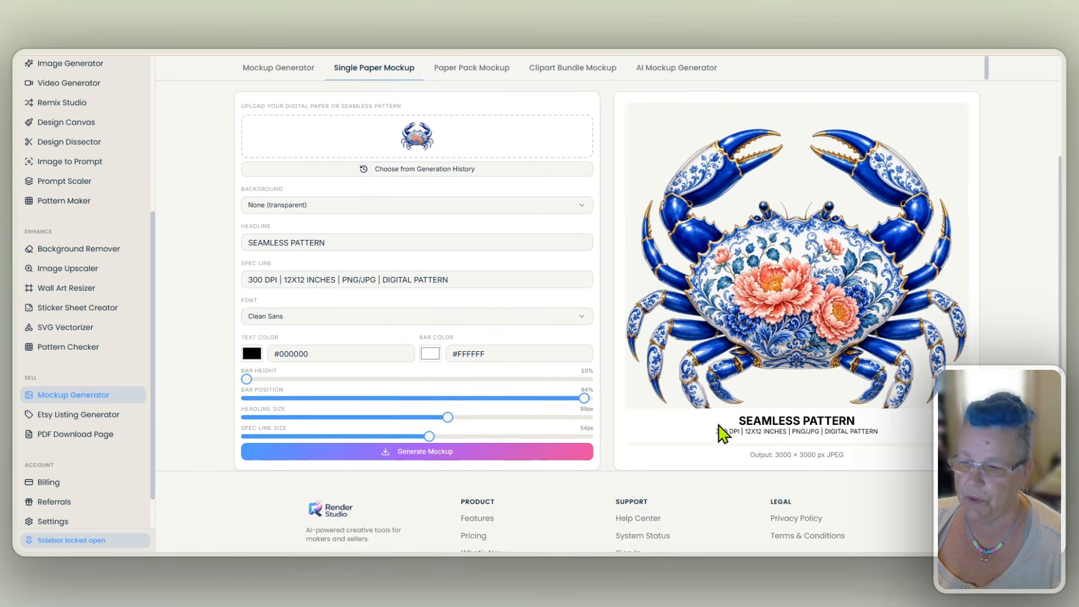
- Replace the headline text with "Blue Crab PNG Design"
triple_click(400, 243)
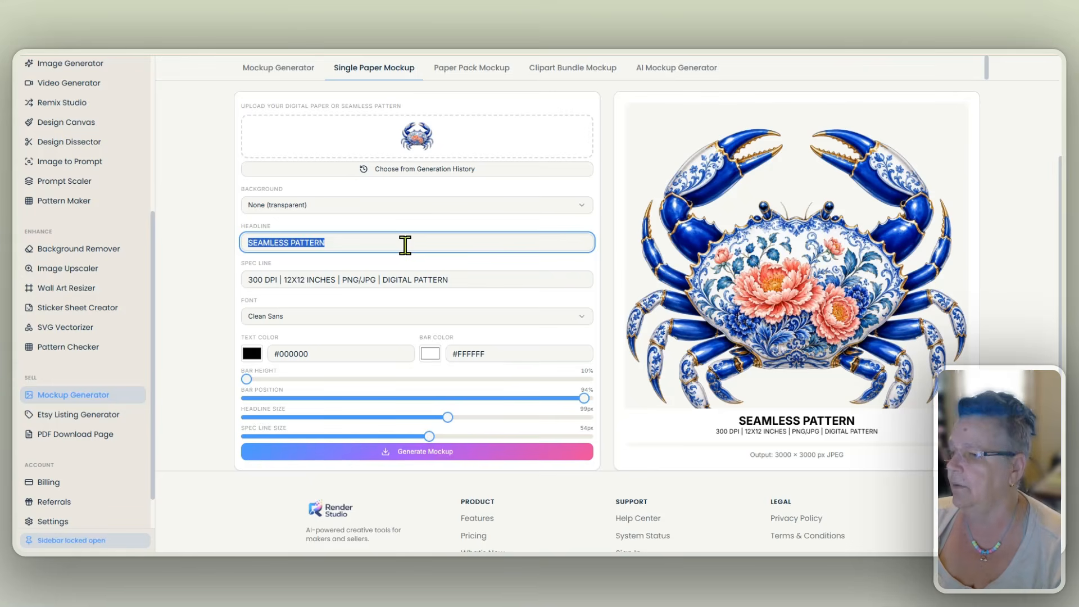
type("Blue ")
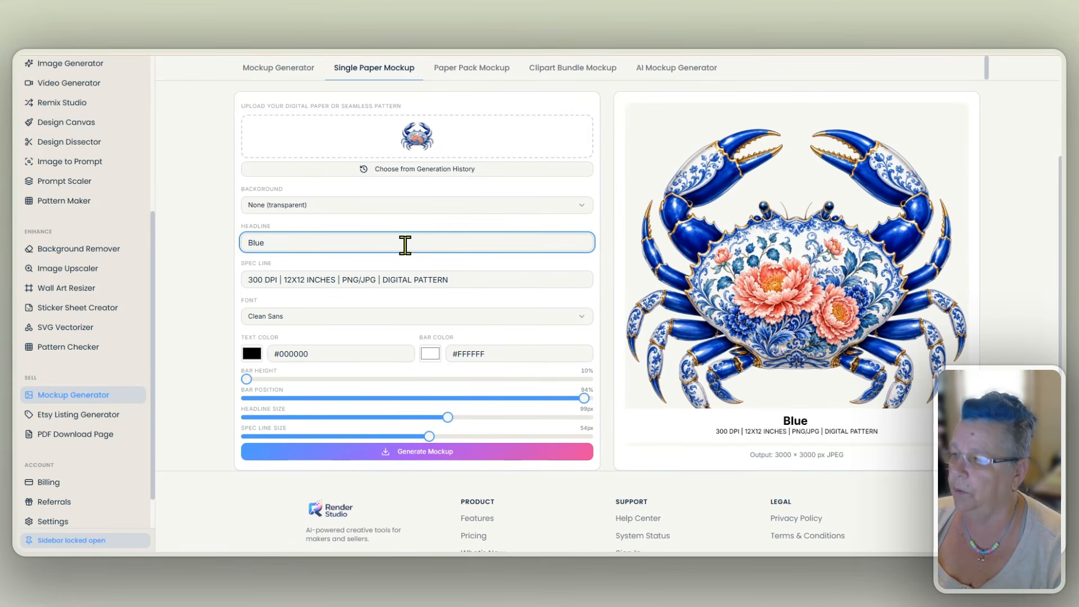
type("Crab PNG ")
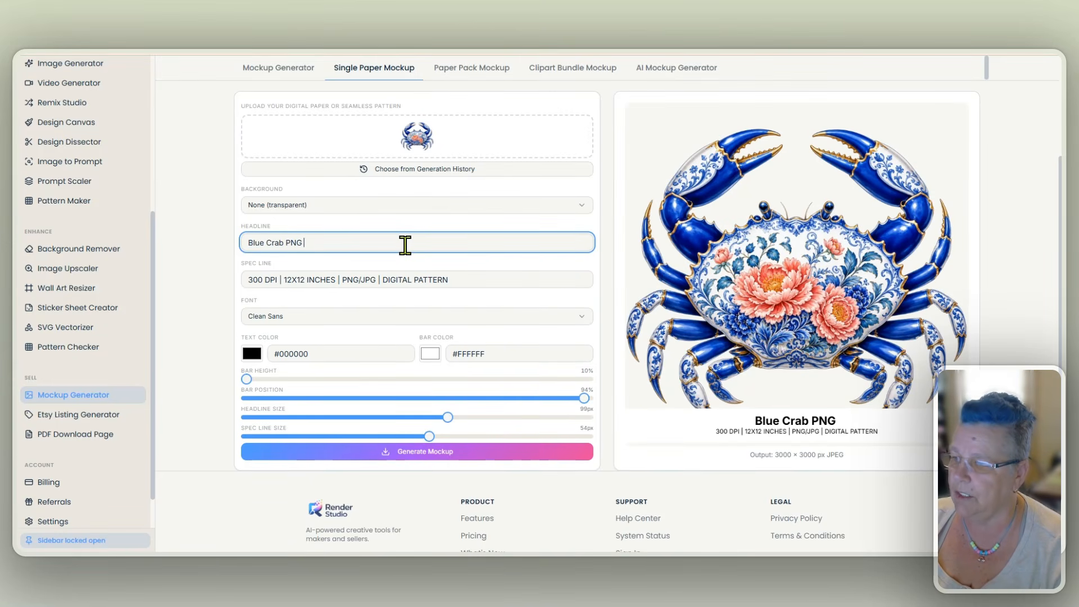
type("Design")
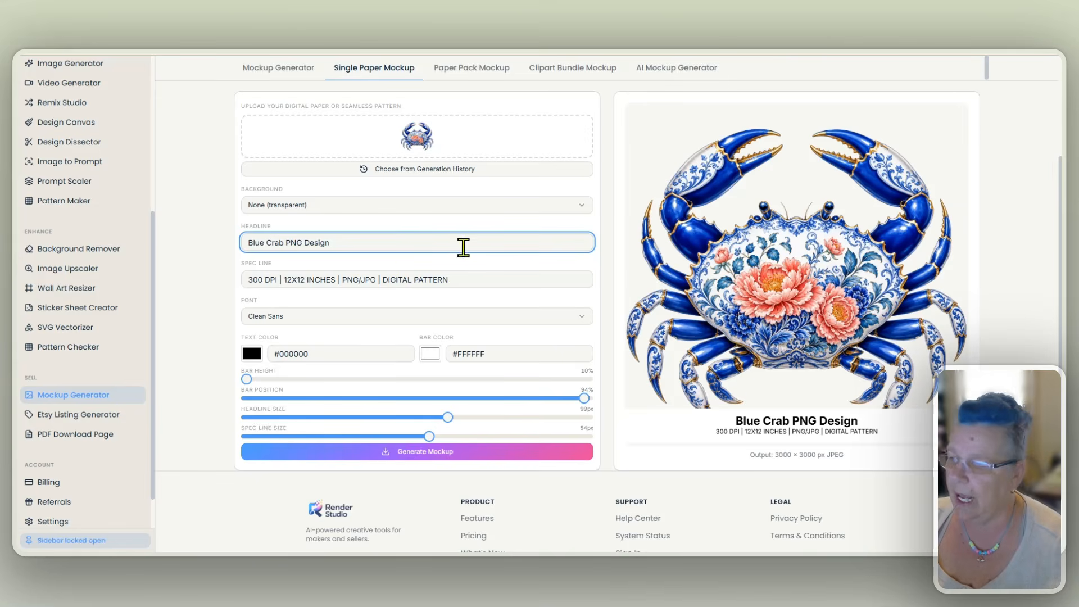
left_click_drag(380, 280, 448, 285)
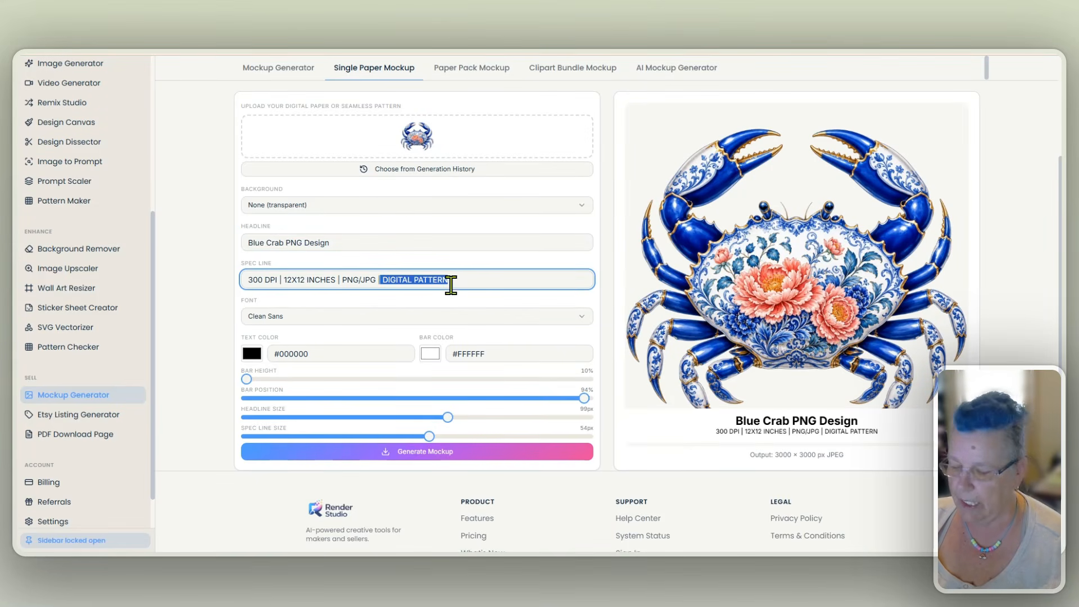
key("BackSpace")
key("BackSpace")
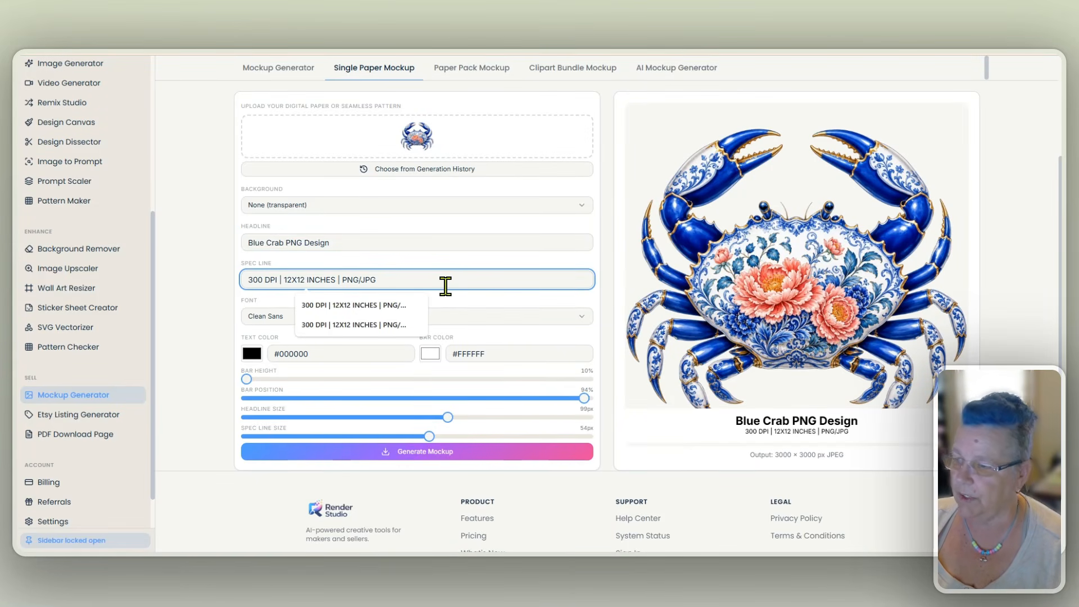
left_click(403, 305)
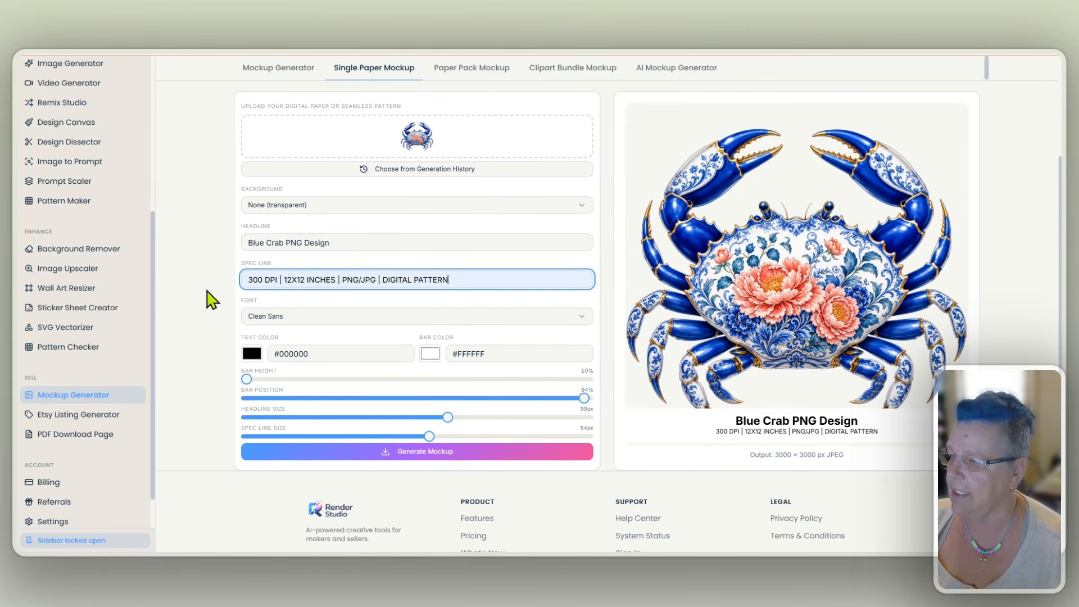
- Change the background to a solid color, sample a blue from the crab's claw, and lighten it to #ebf1fa
scroll(534, 224, "up", 2)
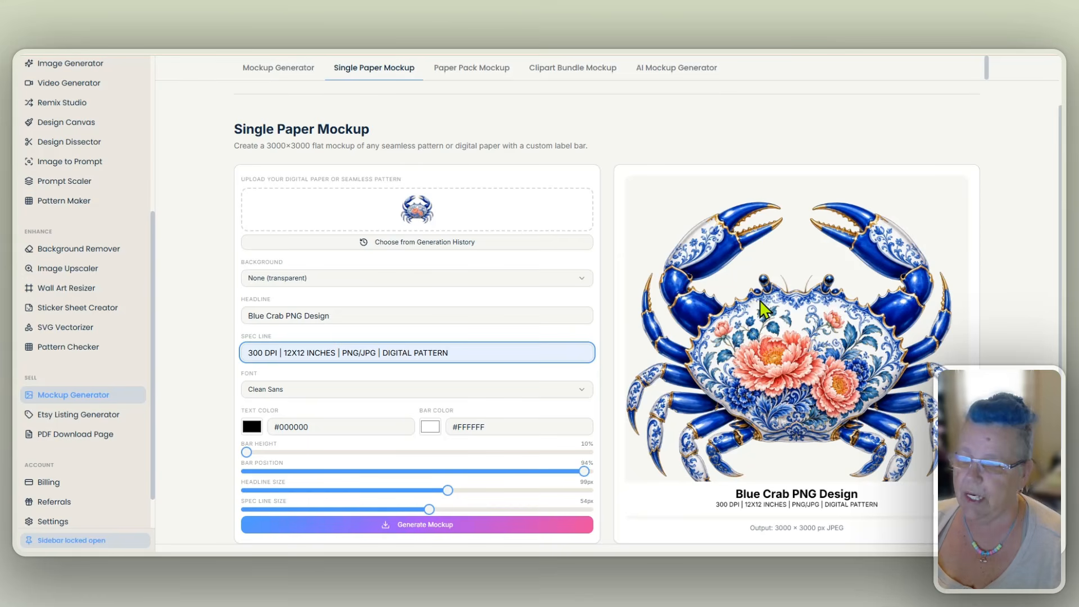
left_click(441, 284)
left_click(424, 319)
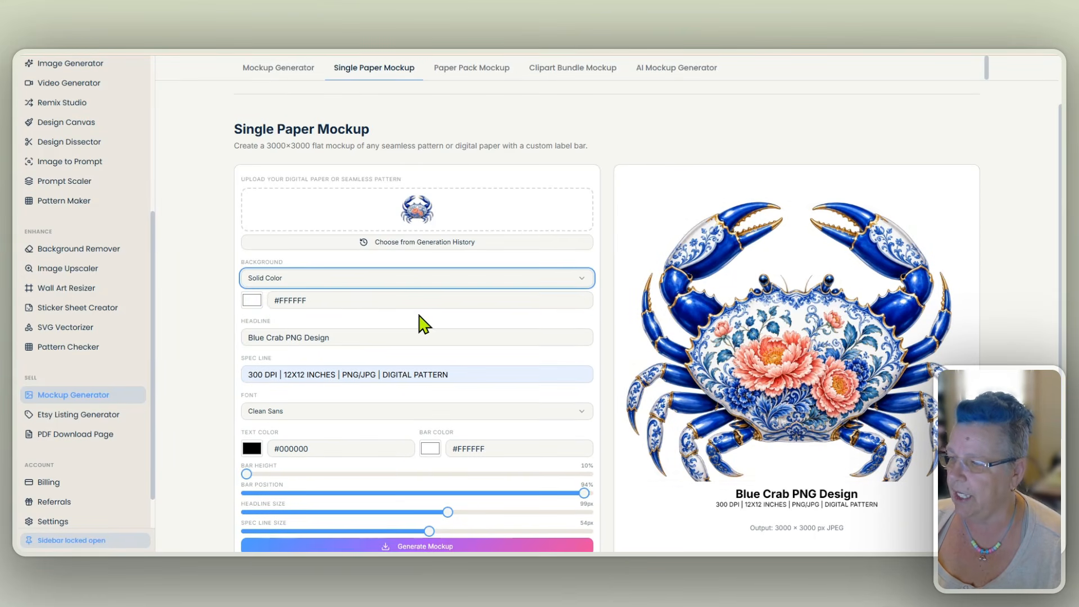
left_click(252, 301)
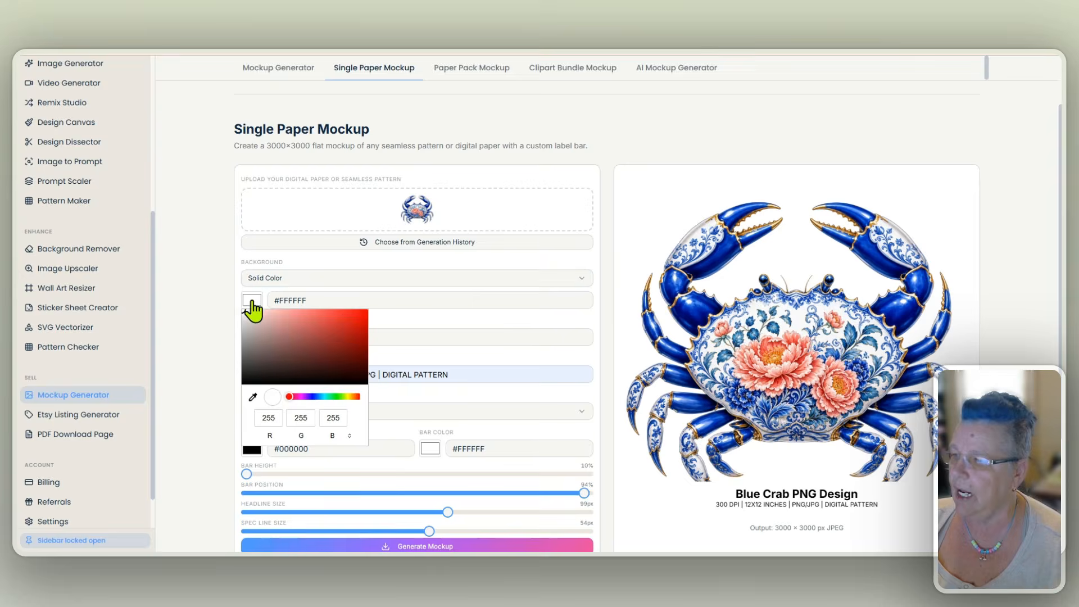
left_click(253, 398)
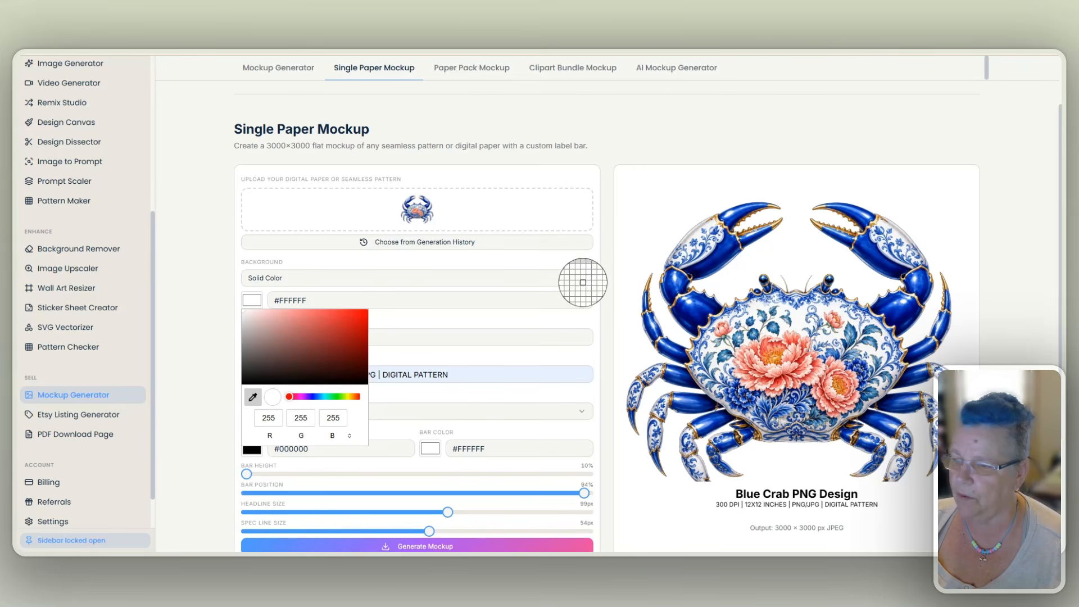
left_click(715, 229)
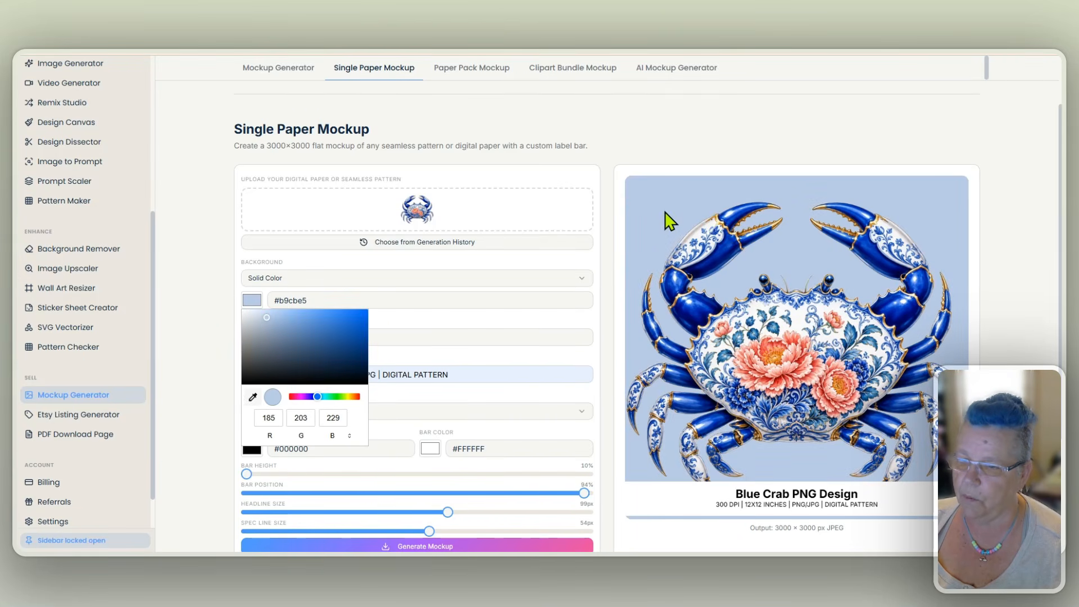
left_click_drag(268, 316, 251, 312)
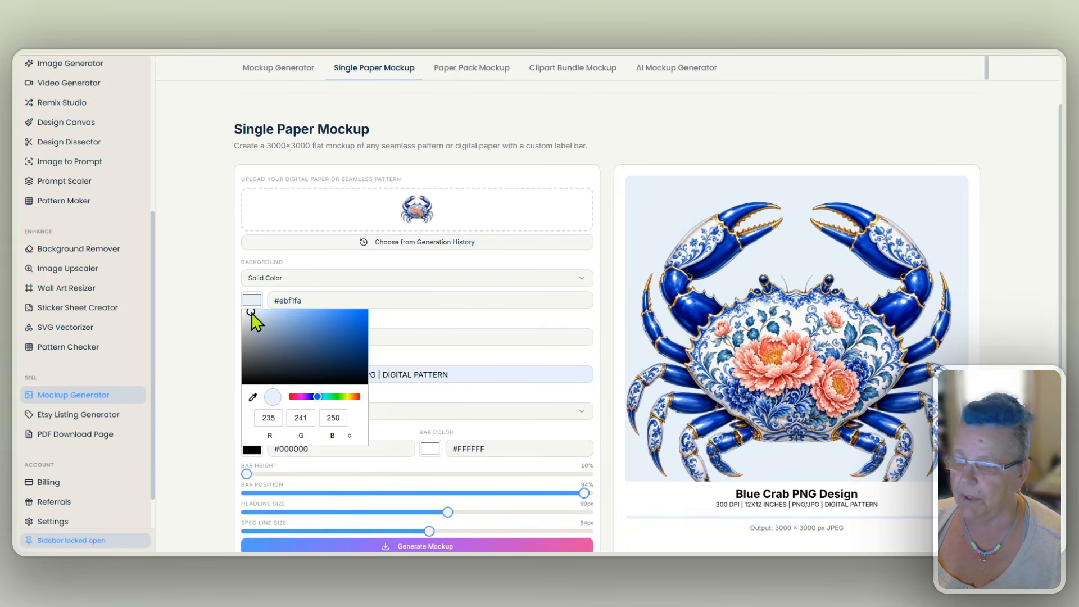
left_click(200, 279)
- Set the label bar color to light gray #e6e6e6
scroll(815, 326, "down", 1)
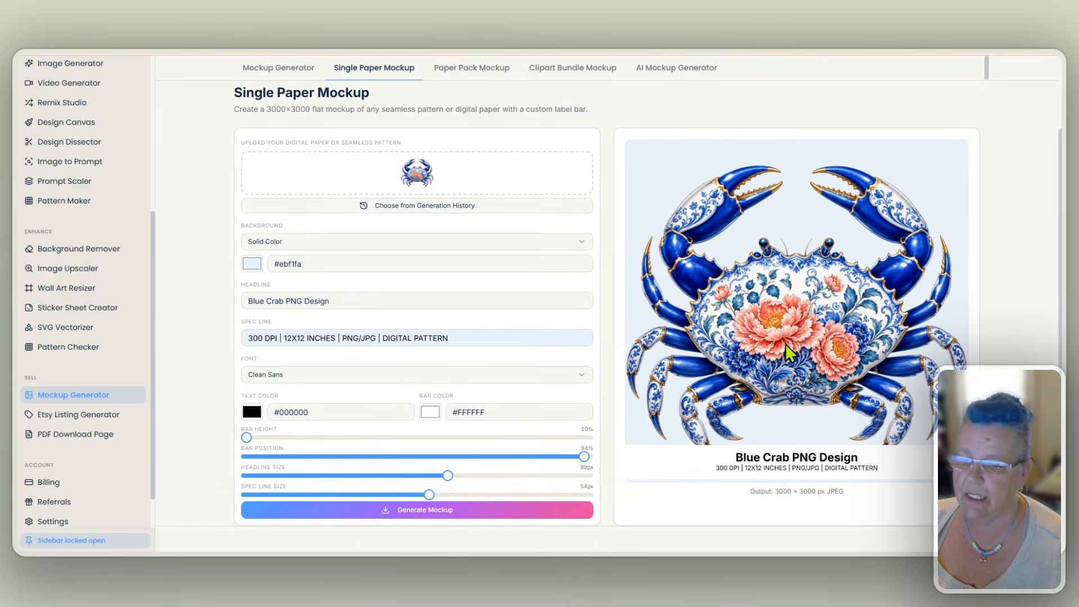
left_click(431, 415)
left_click(424, 291)
left_click_drag(425, 292, 422, 276)
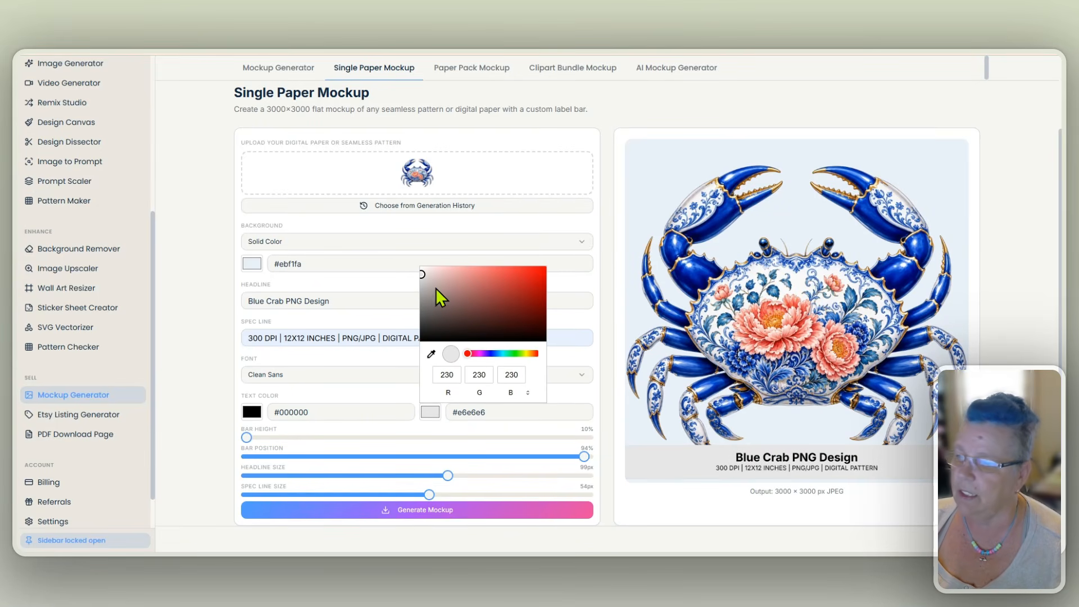
left_click(198, 302)
- Generate and save the mockup as "digital-paper-mockup (1)", view the downloaded image, and close the viewer
scroll(208, 309, "down", 3)
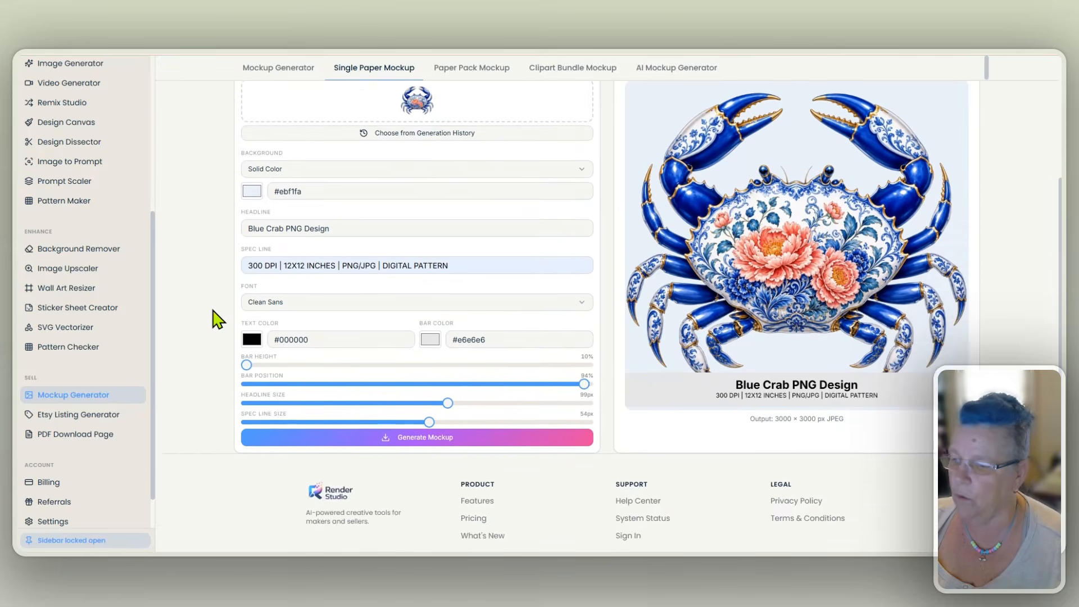
scroll(212, 316, "up", 3)
left_click(434, 513)
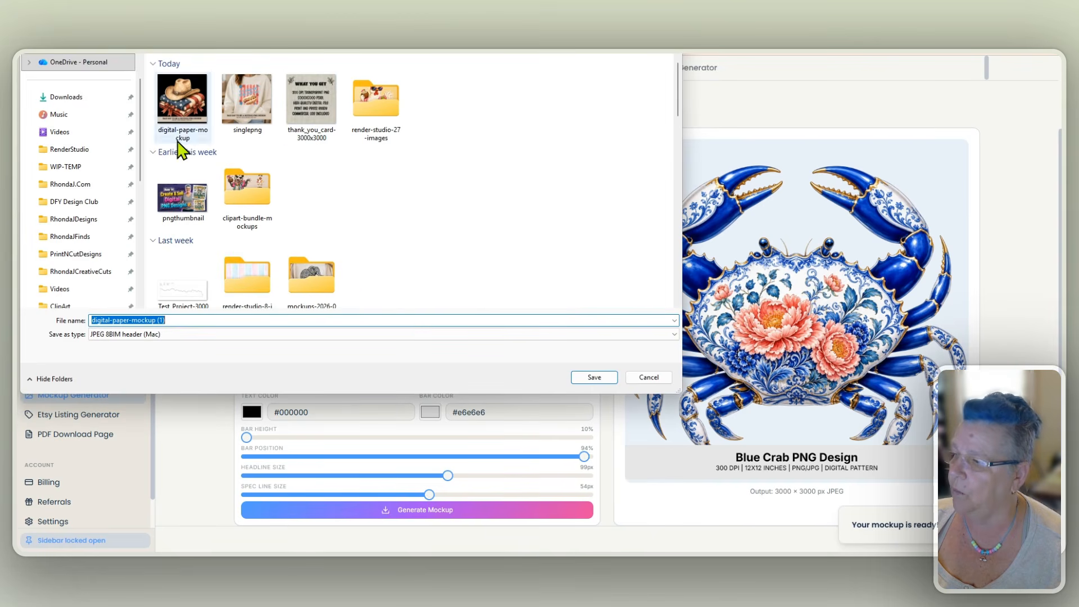
left_click(594, 378)
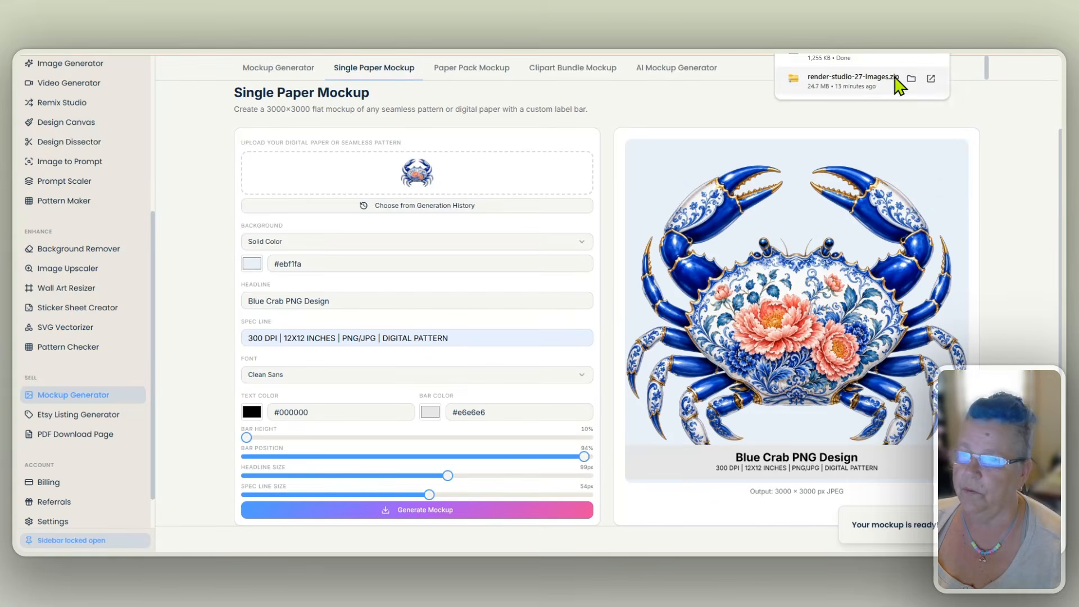
left_click(896, 83)
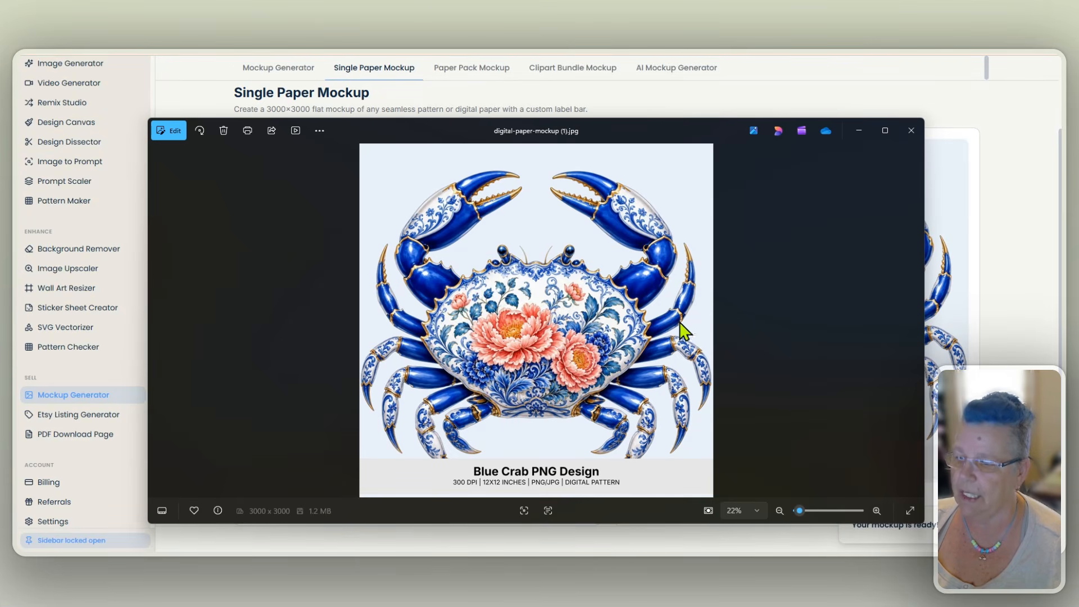
left_click(912, 131)
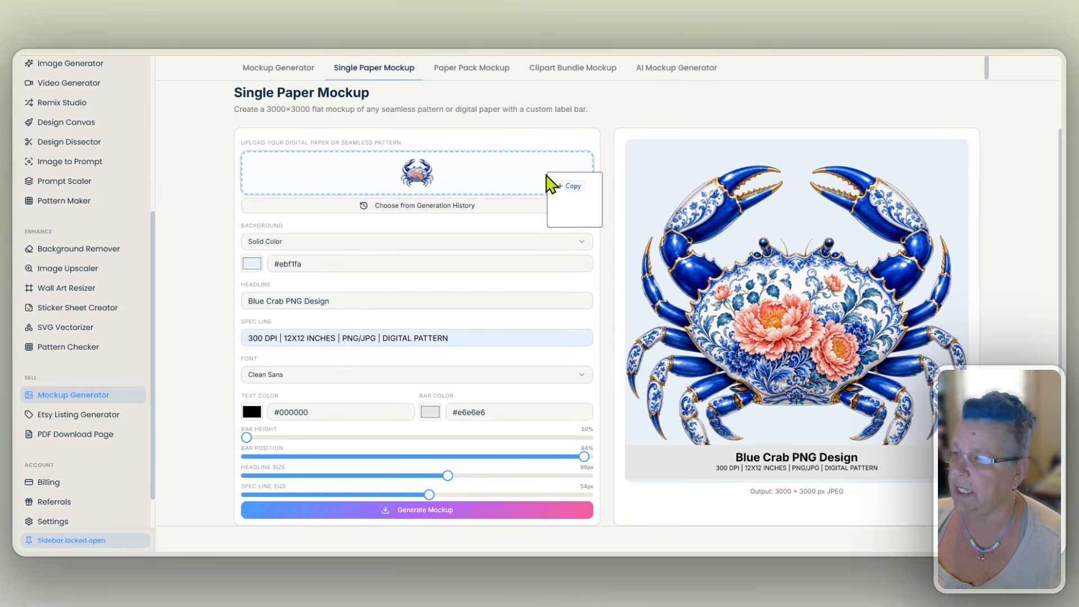
- Replace the crab with the pastel watercolor stripe pattern file, and set the label bar's position to 81% and height to 17%
left_click_drag(566, 187, 455, 176)
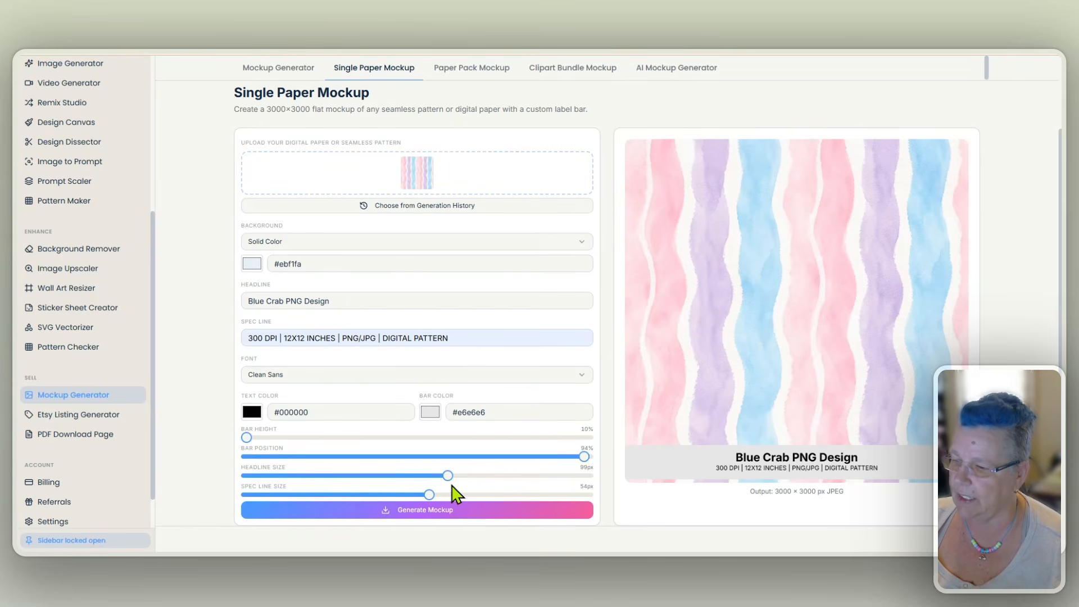
left_click_drag(585, 456, 536, 457)
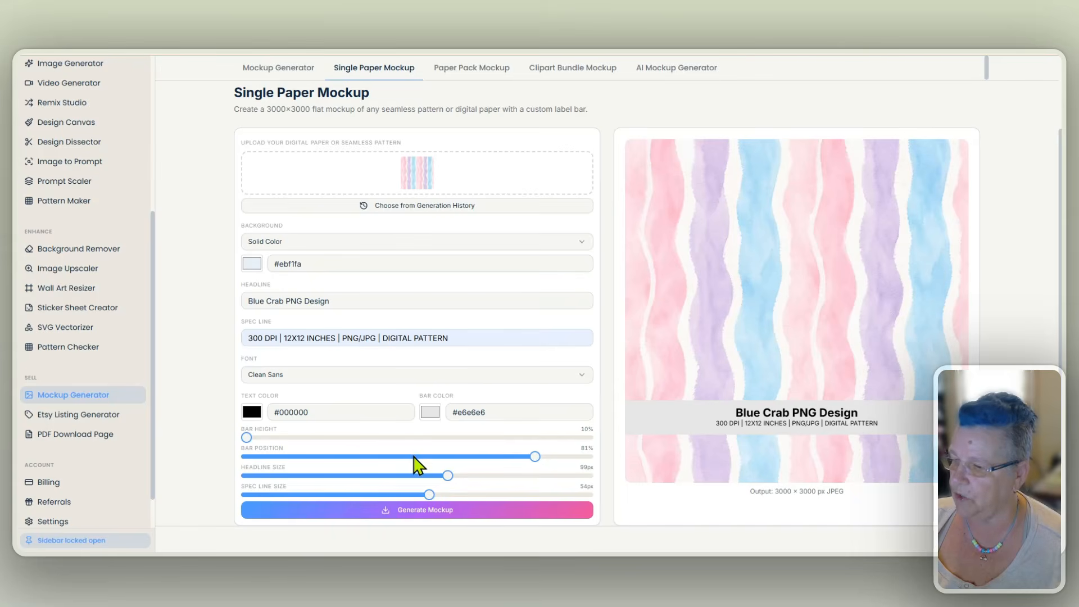
left_click_drag(250, 441, 331, 441)
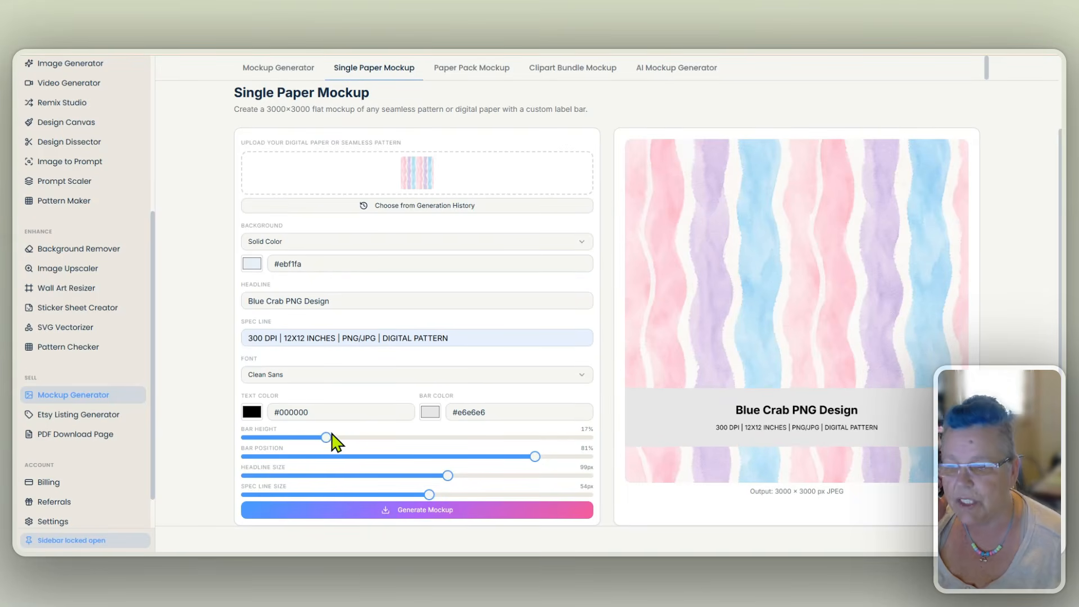
- Change the label bar color to pale pink #f8d3fd to match the striped pattern
left_click(431, 414)
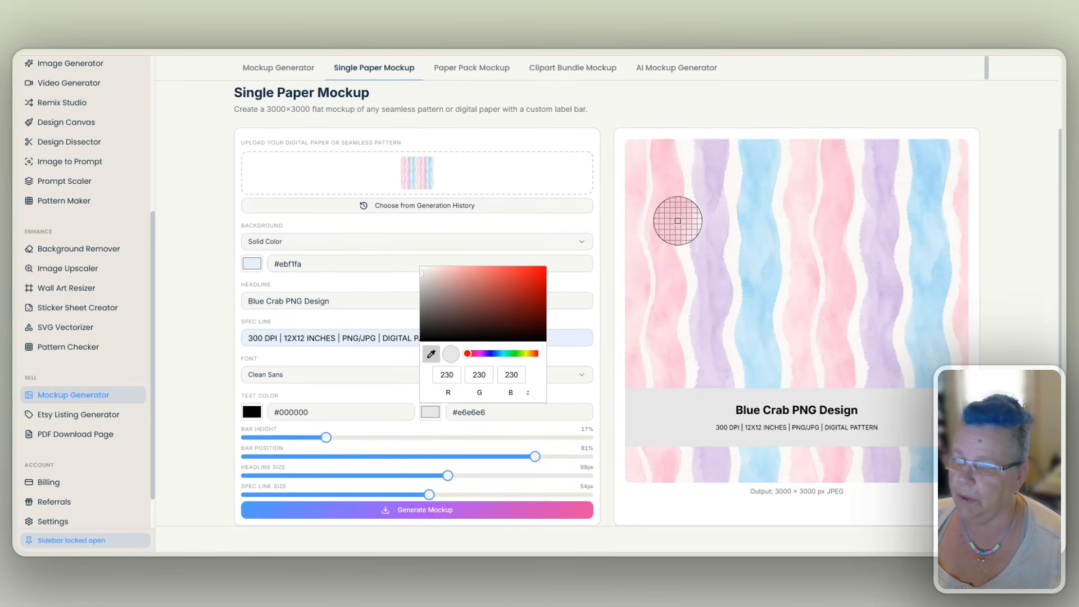
left_click(697, 169)
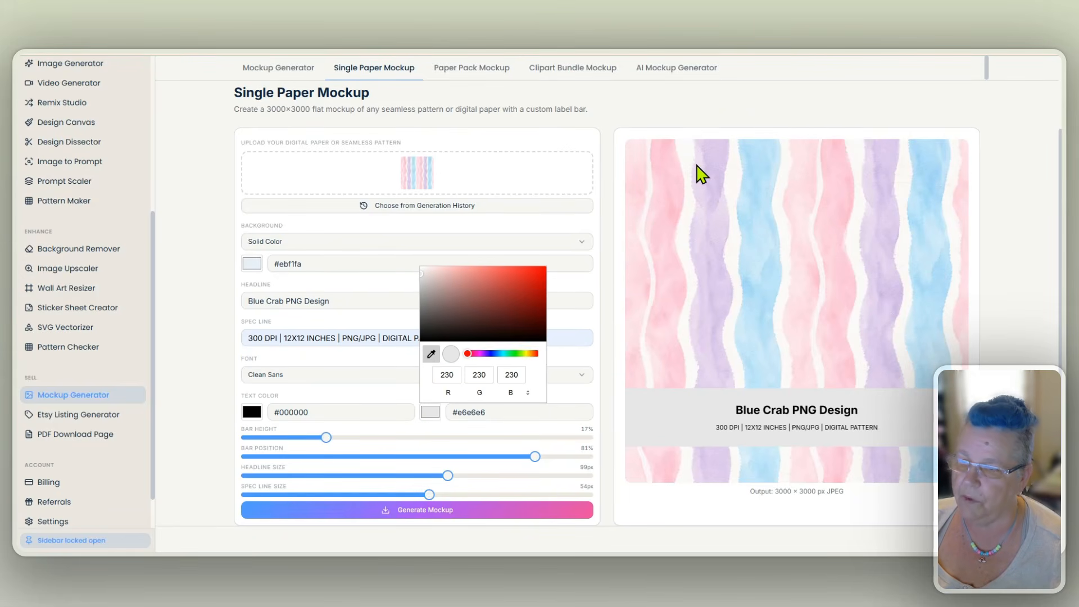
mouse_move(431, 271)
left_mouse_down()
mouse_move(453, 278)
mouse_move(426, 287)
mouse_move(442, 268)
left_mouse_up()
left_click(234, 258)
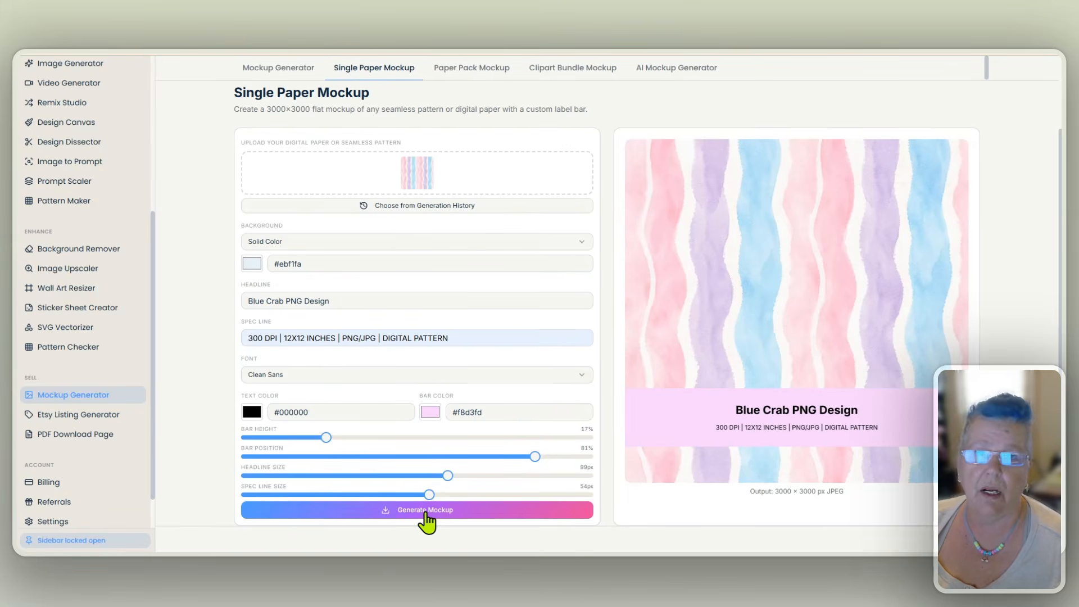
scroll(450, 129, "up", 1)
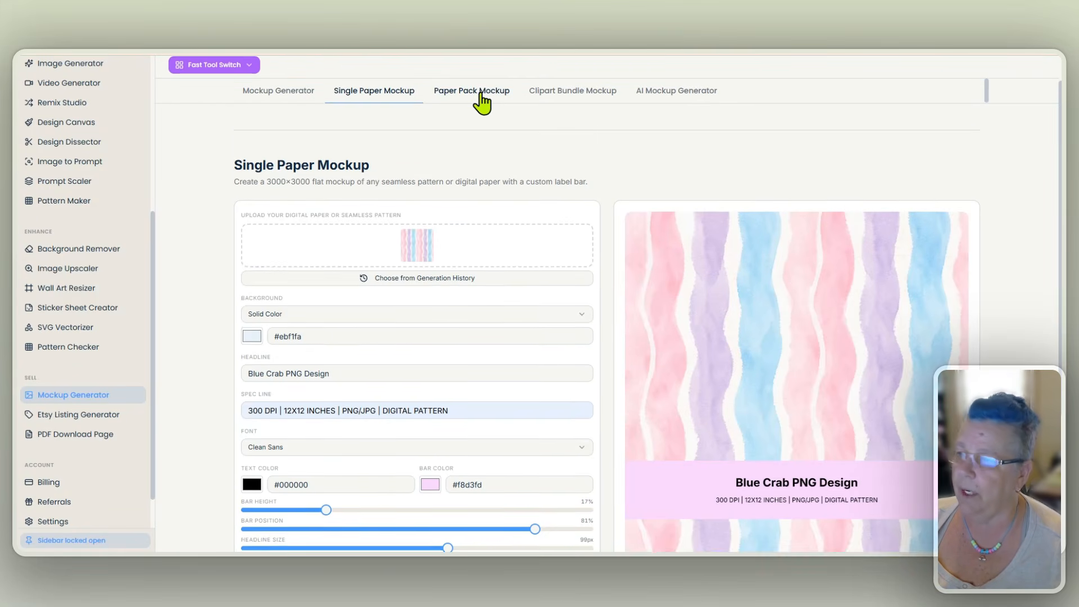
- Open the Paper Pack Mockup tool and upload six digital papers: pastel, orange, pink heart, wavy heart, blue anchor and peach stripe patterns
left_click(479, 92)
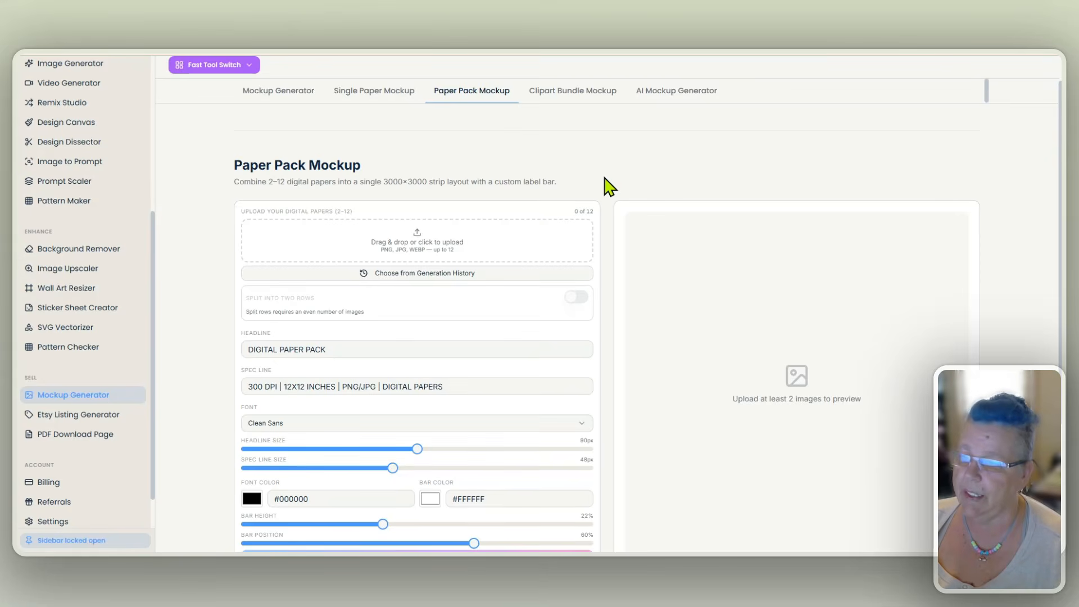
scroll(609, 194, "down", 2)
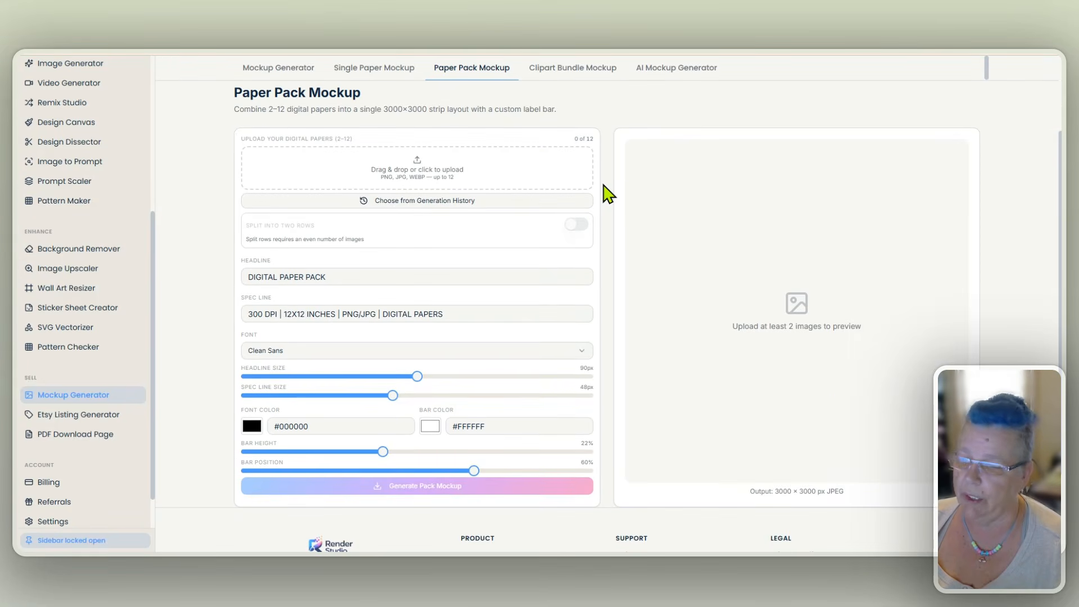
scroll(609, 194, "up", 1)
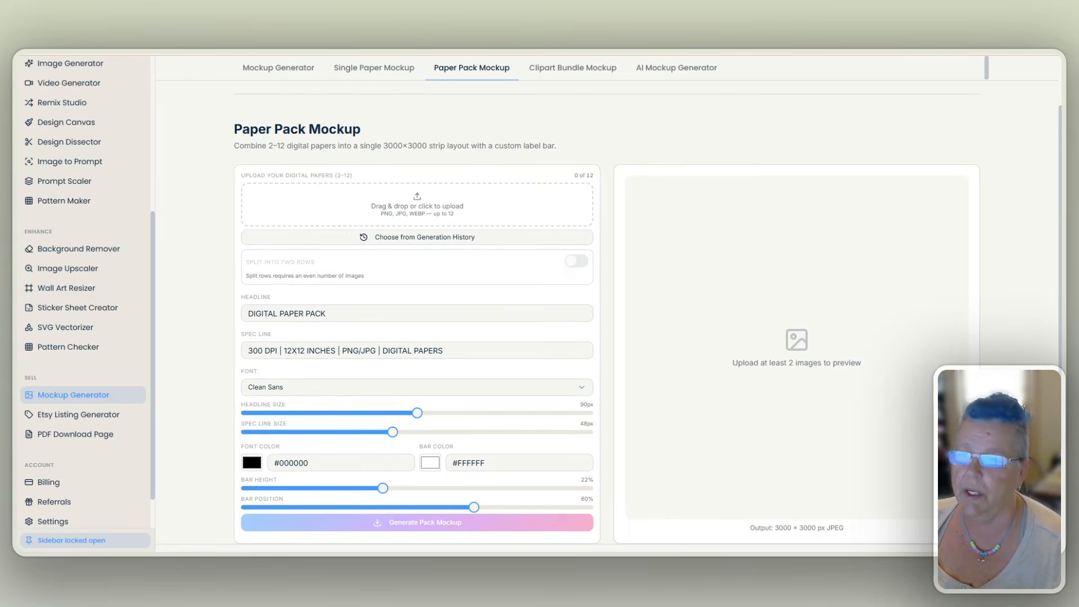
left_click_drag(806, 111, 382, 230)
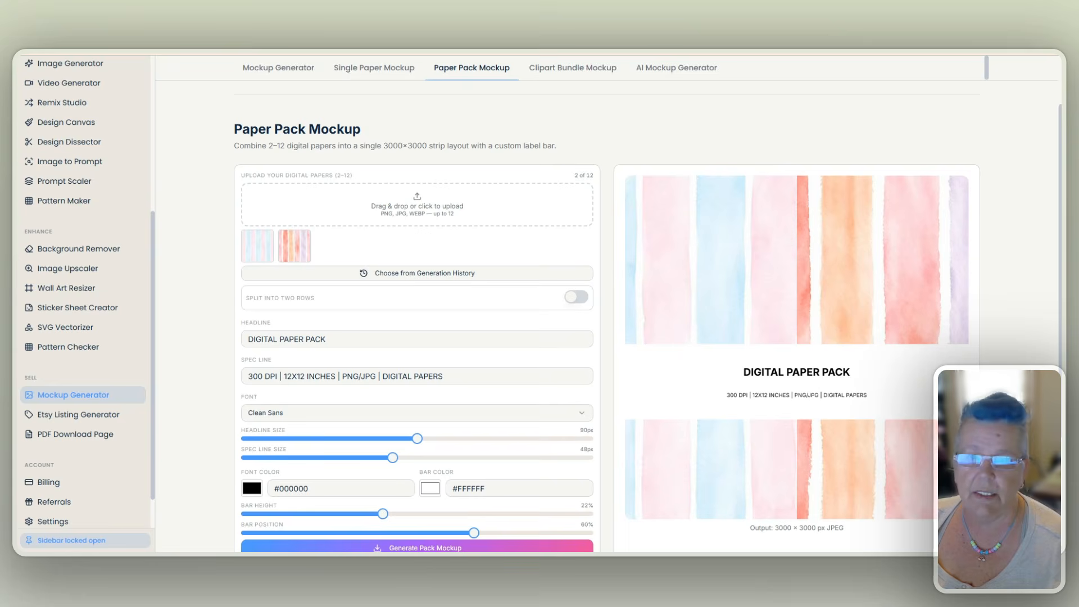
left_click_drag(540, 137, 423, 224)
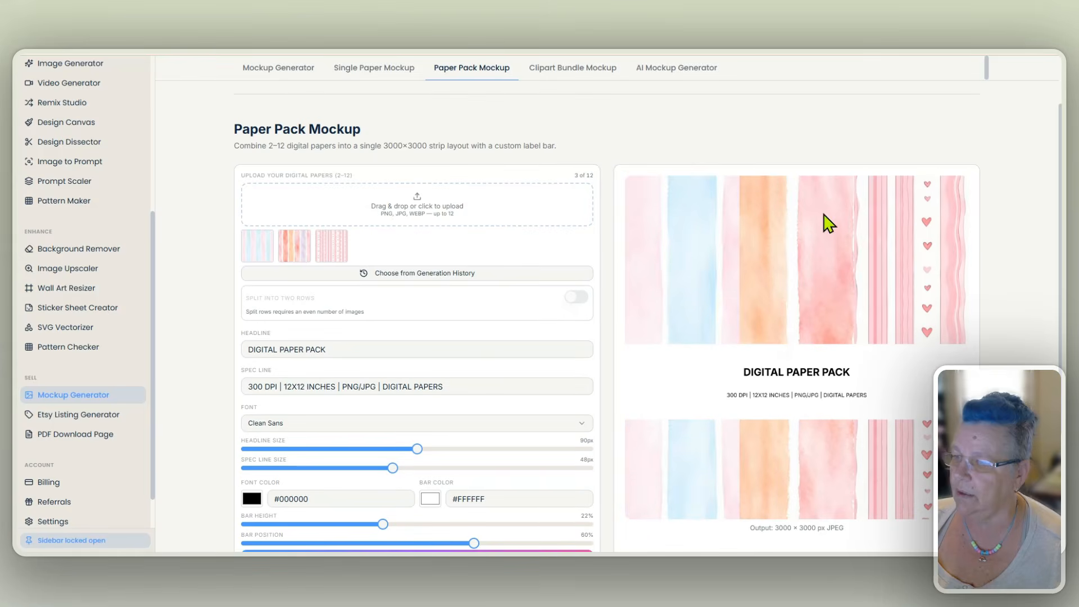
left_click_drag(850, 157, 508, 218)
left_click_drag(831, 126, 325, 255)
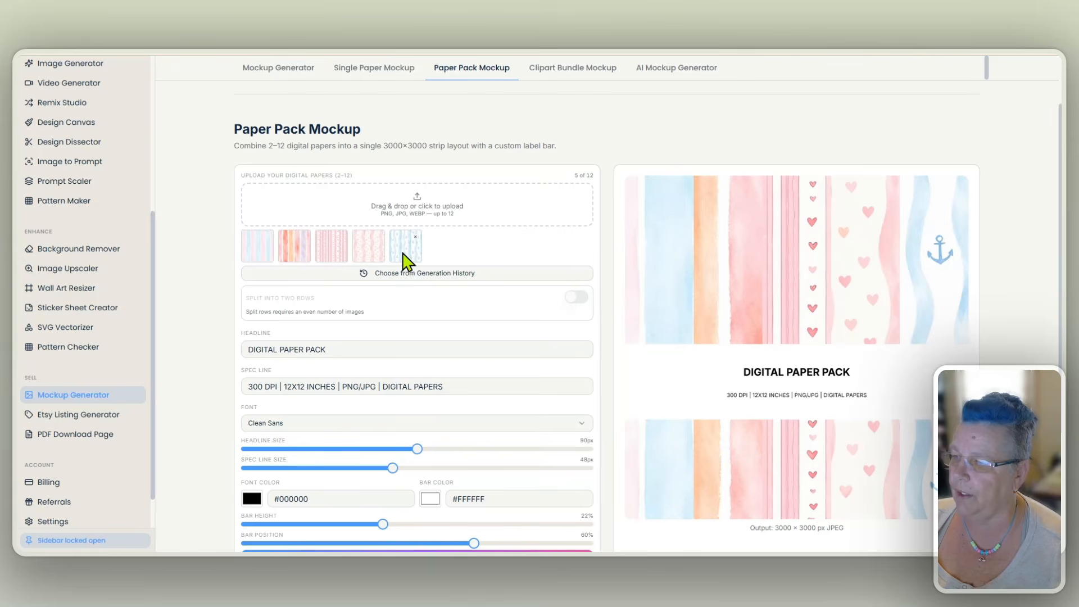
left_click_drag(652, 247, 484, 234)
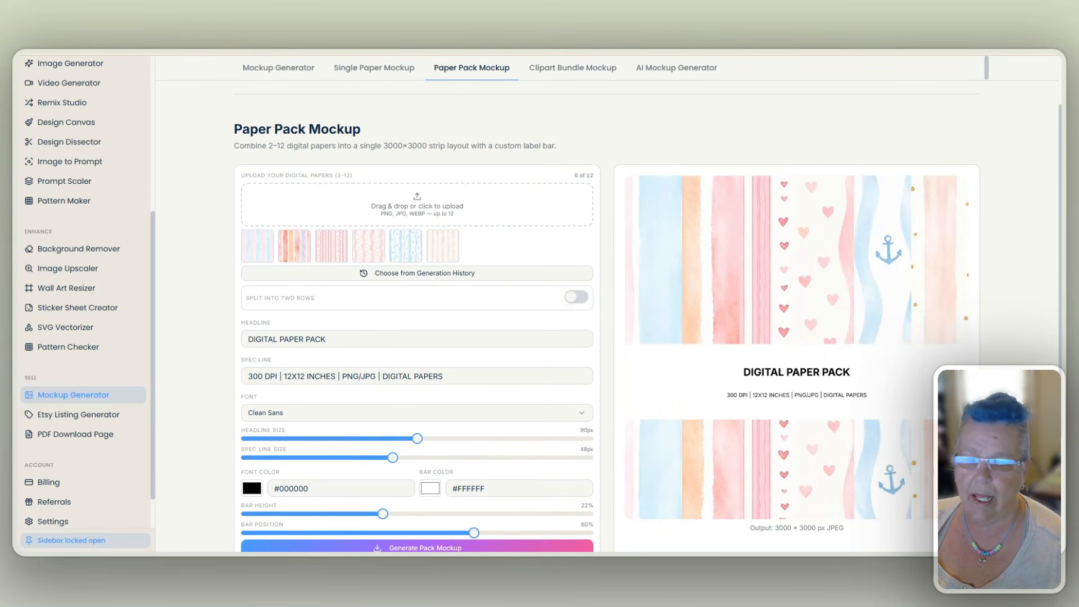
- Add four more papers to the pack: the multicolor stripe, pastel plaid, pink-blue wavy stripe and rainbow stripe patterns
left_click_drag(905, 227, 495, 228)
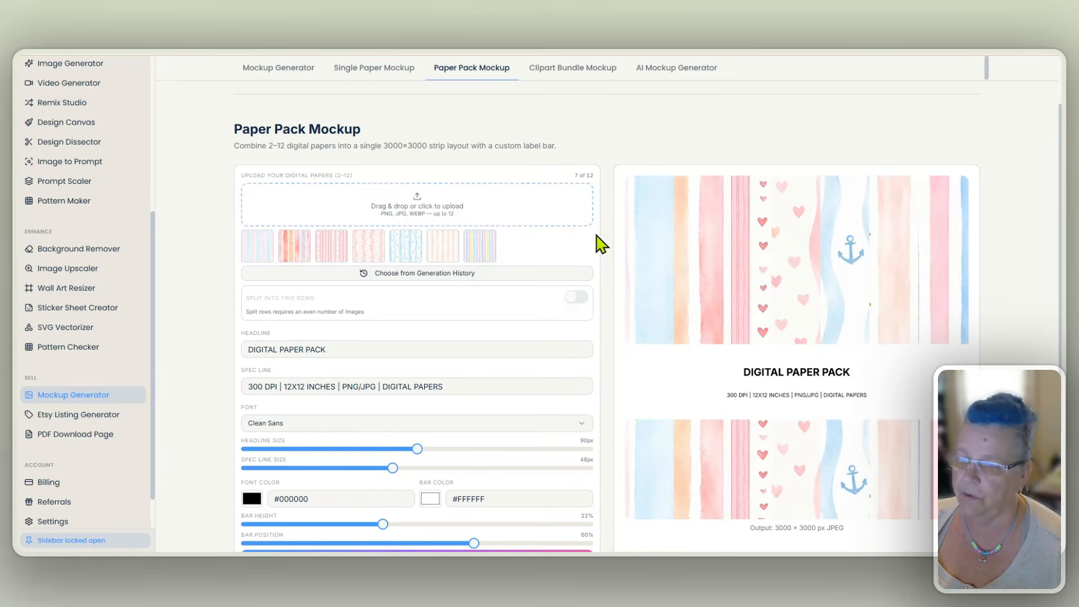
left_click_drag(857, 292, 488, 227)
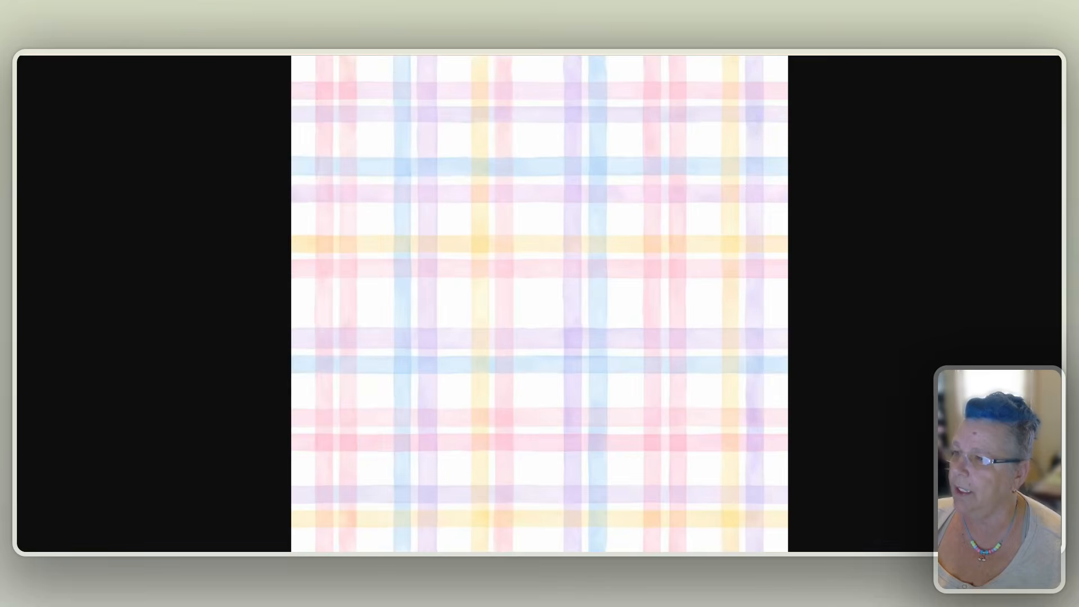
key("ctrl+w")
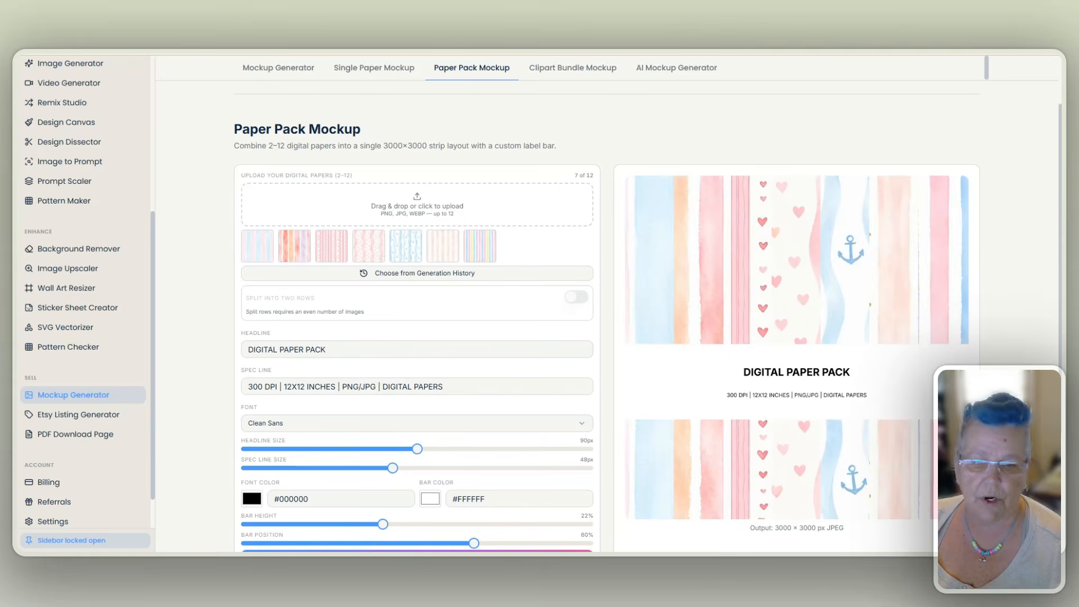
left_click_drag(737, 269, 498, 225)
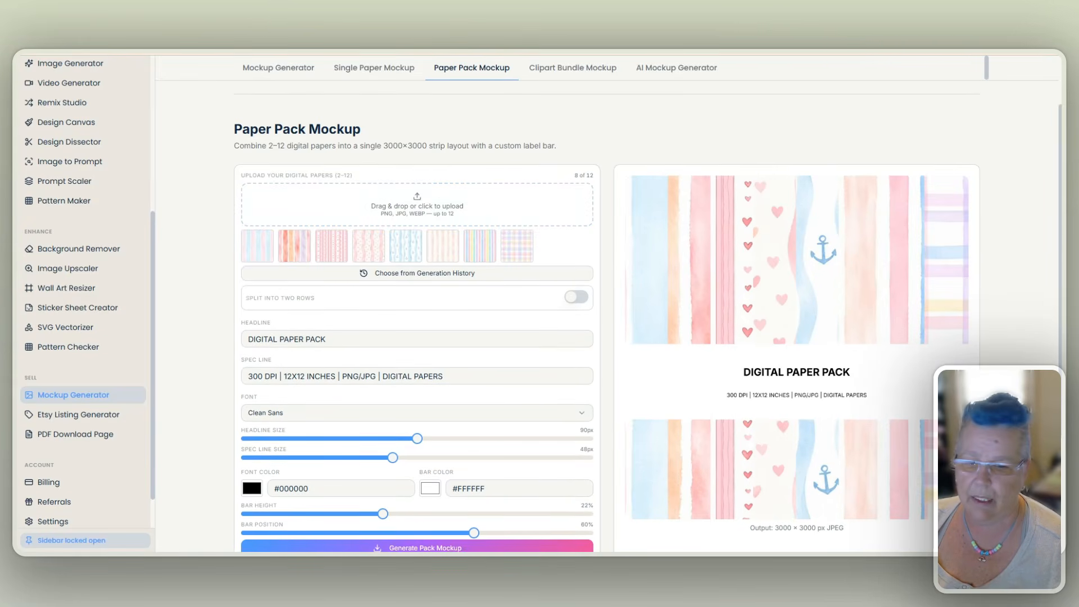
left_click_drag(596, 292, 454, 219)
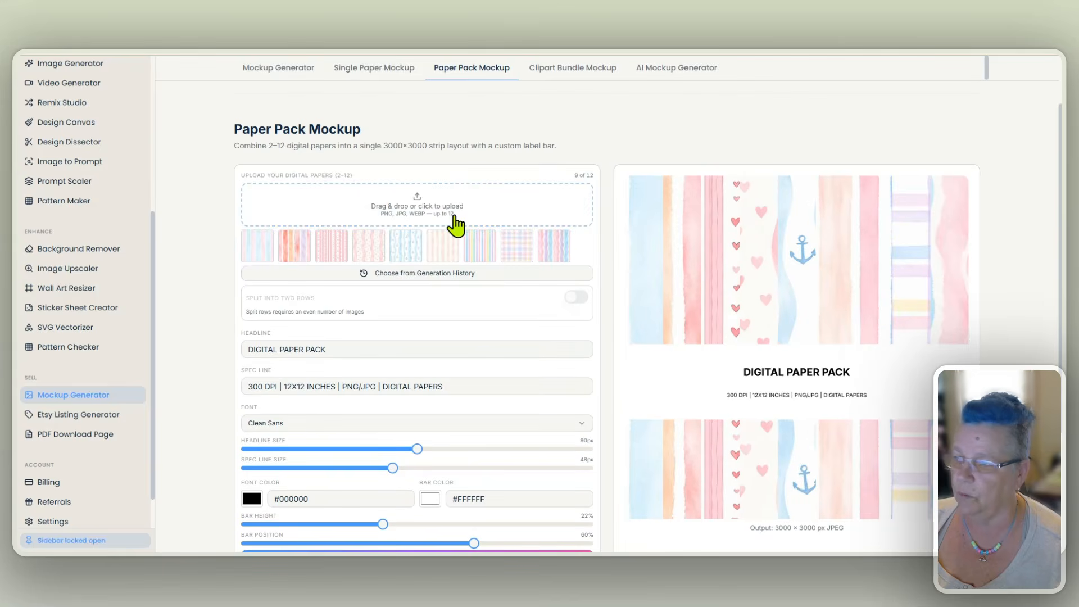
scroll(603, 255, "down", 2)
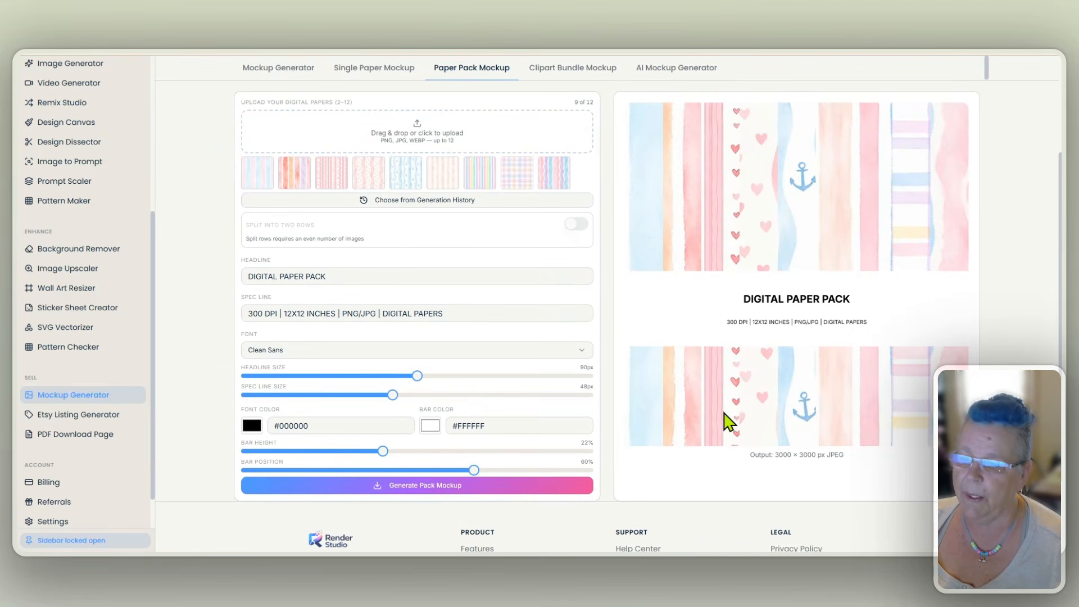
scroll(887, 394, "up", 1)
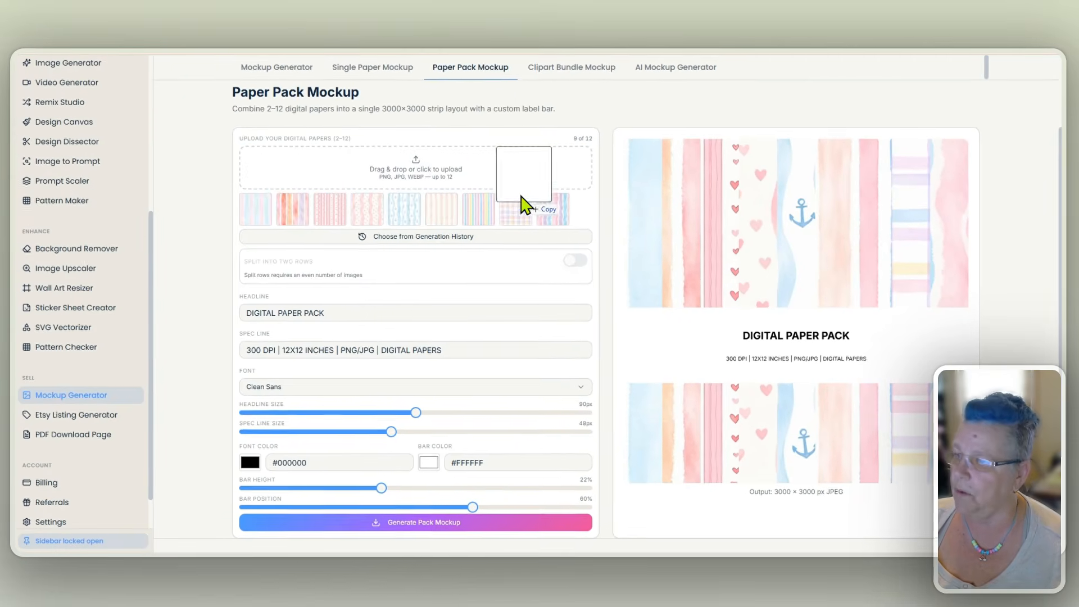
left_click_drag(399, 170, 368, 146)
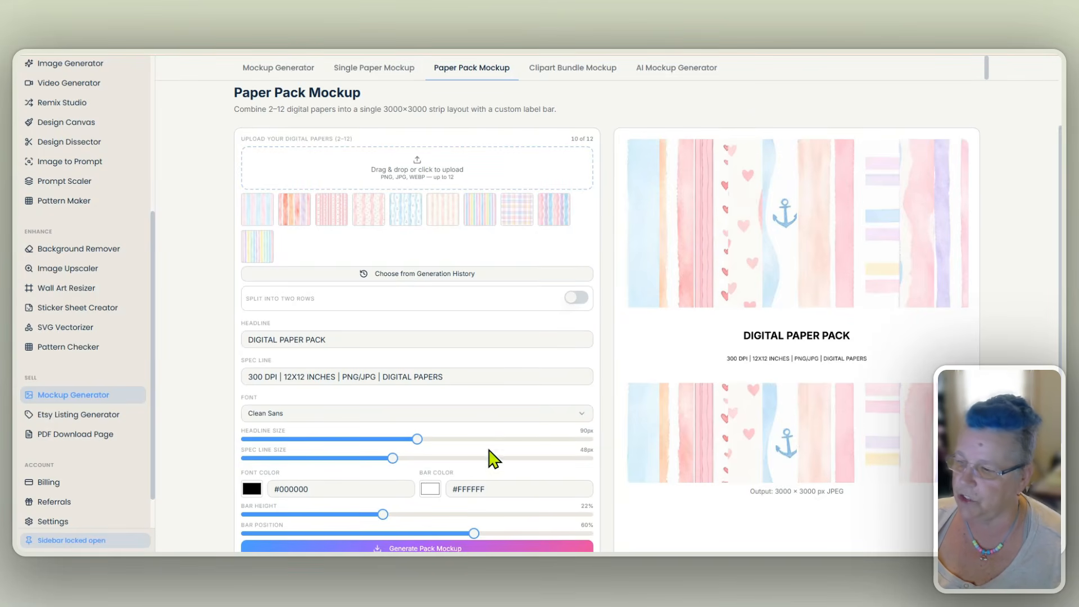
- Set the bar position to 51%, headline size to 120px and bar height to 17%, and split the papers into two rows
scroll(491, 457, "down", 1)
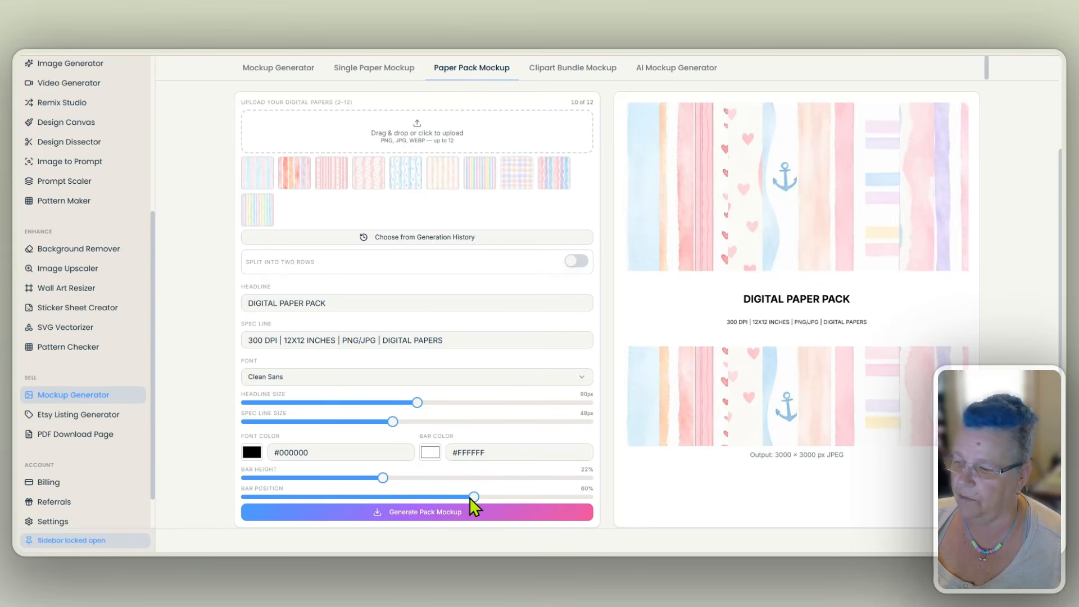
left_click_drag(470, 497, 424, 494)
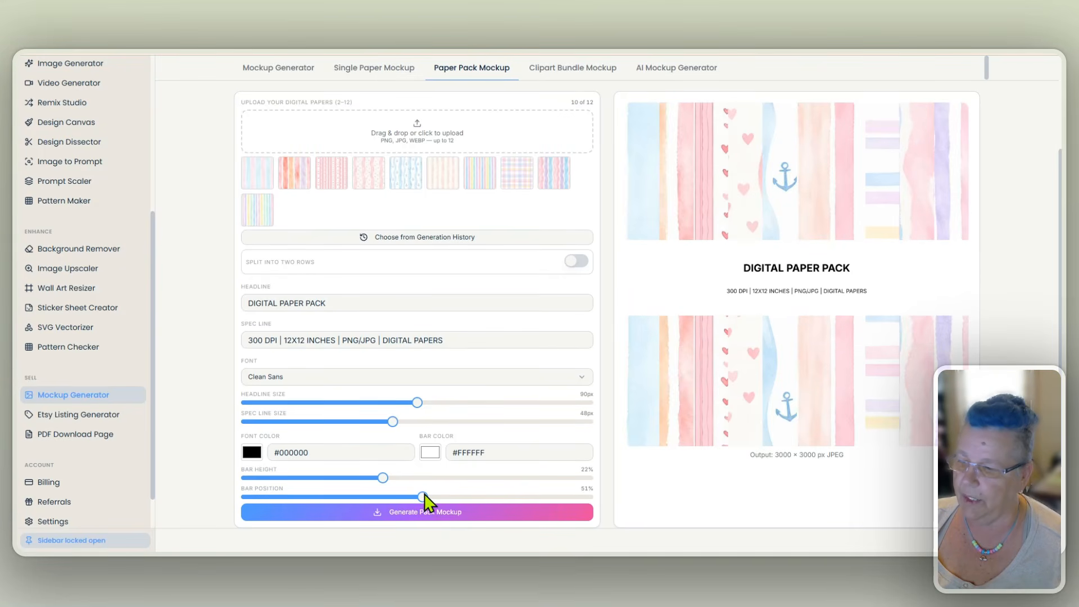
left_click_drag(417, 402, 520, 403)
left_click_drag(382, 478, 327, 478)
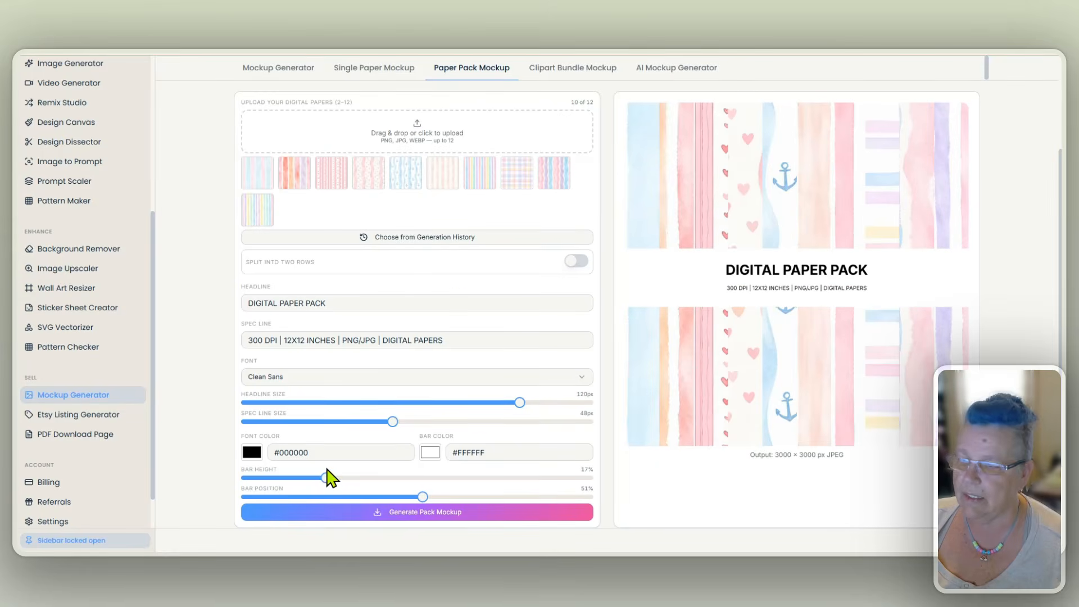
left_click(579, 260)
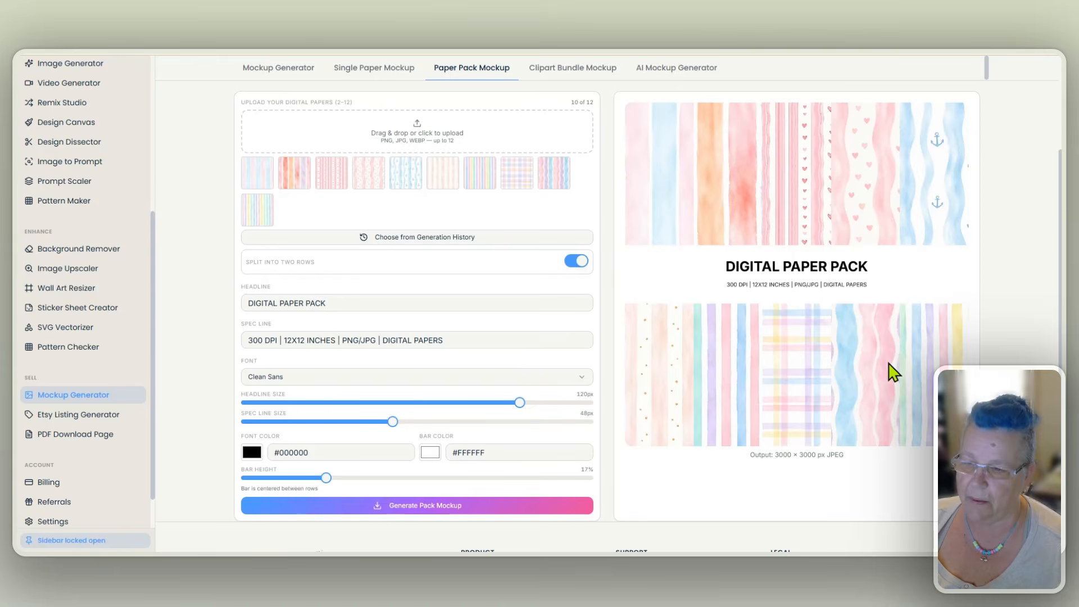
scroll(955, 348, "up", 2)
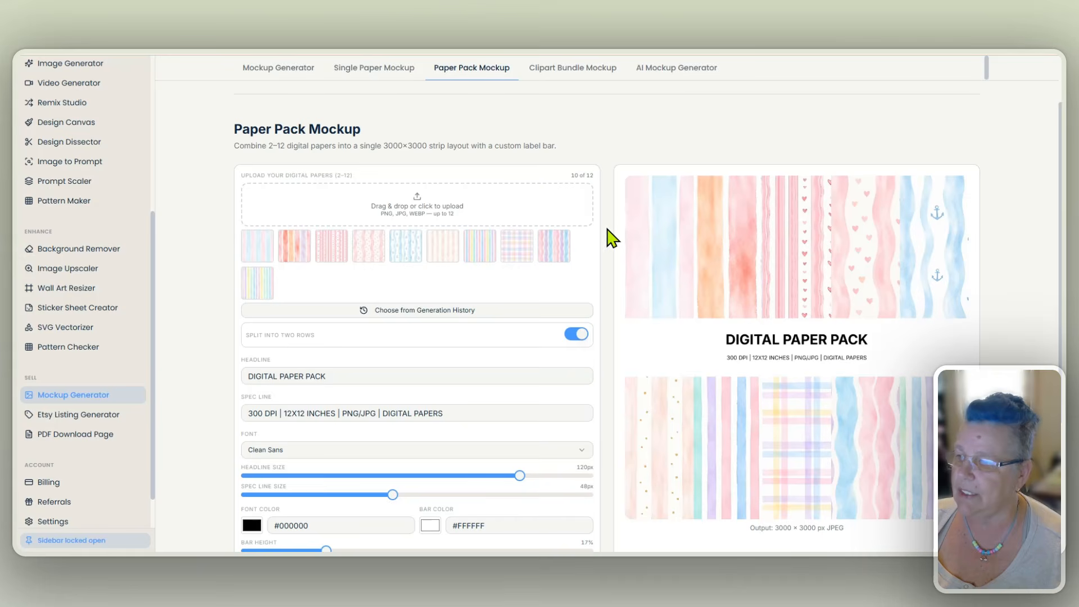
scroll(606, 270, "down", 2)
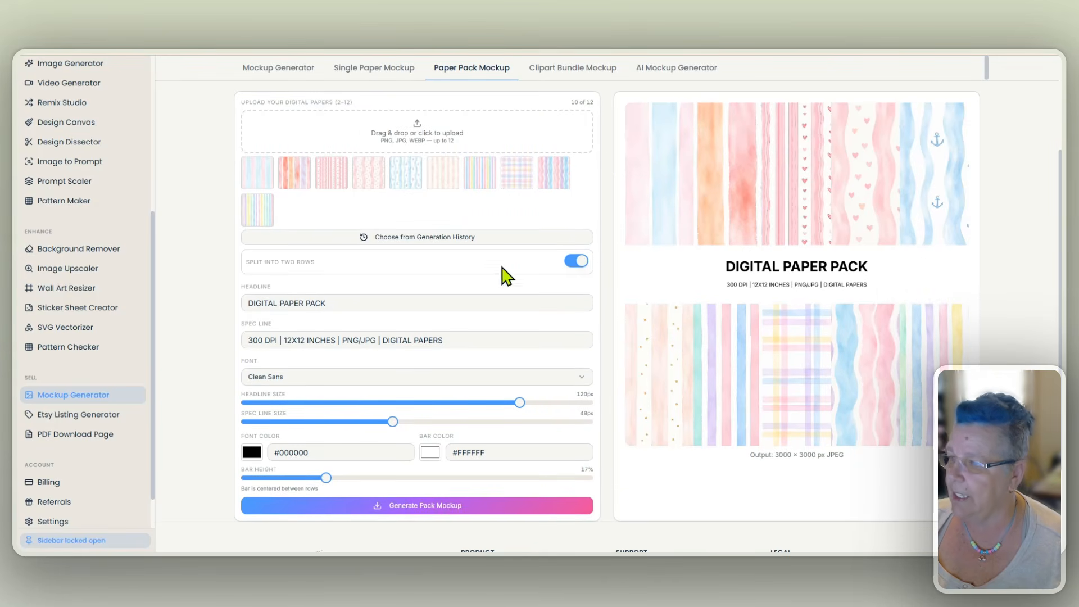
- Remove all ten uploaded papers from the paper pack
left_click(565, 165)
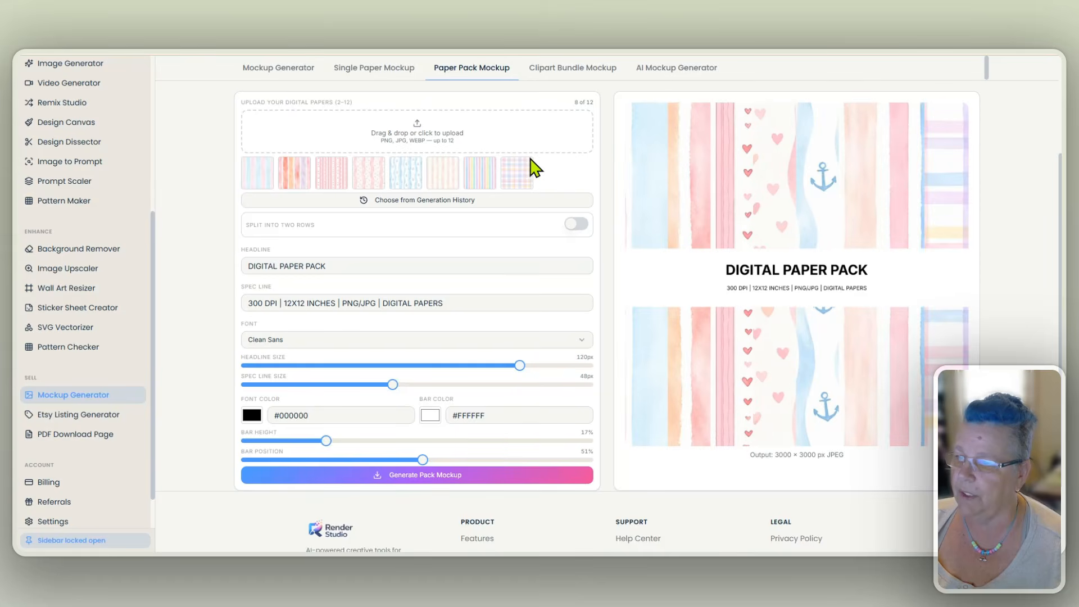
left_click(528, 165)
left_click(490, 164)
left_click(453, 164)
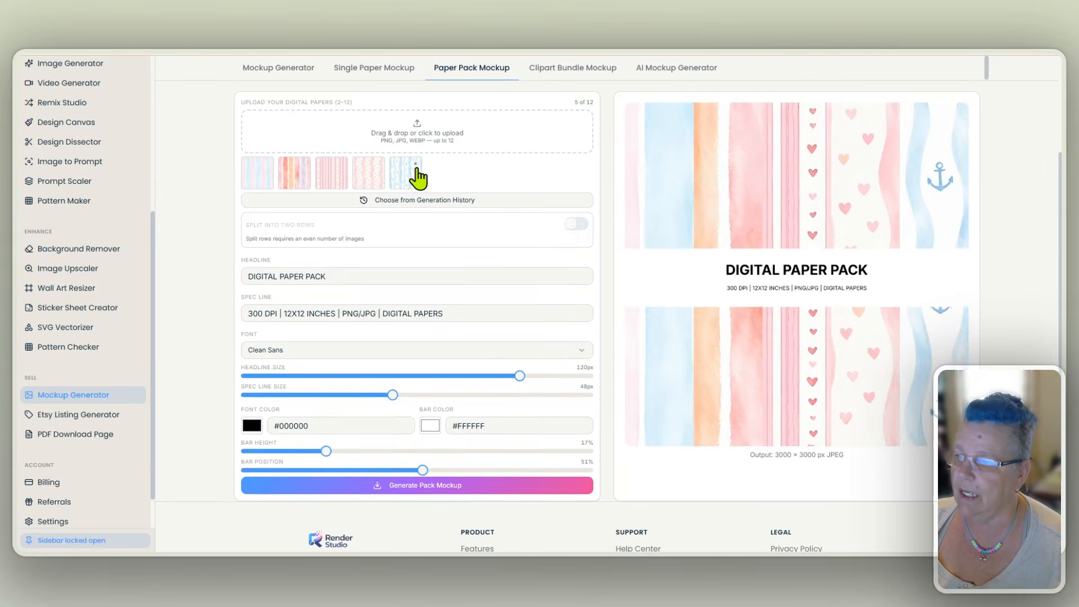
left_click(415, 164)
left_click(378, 164)
left_click(341, 165)
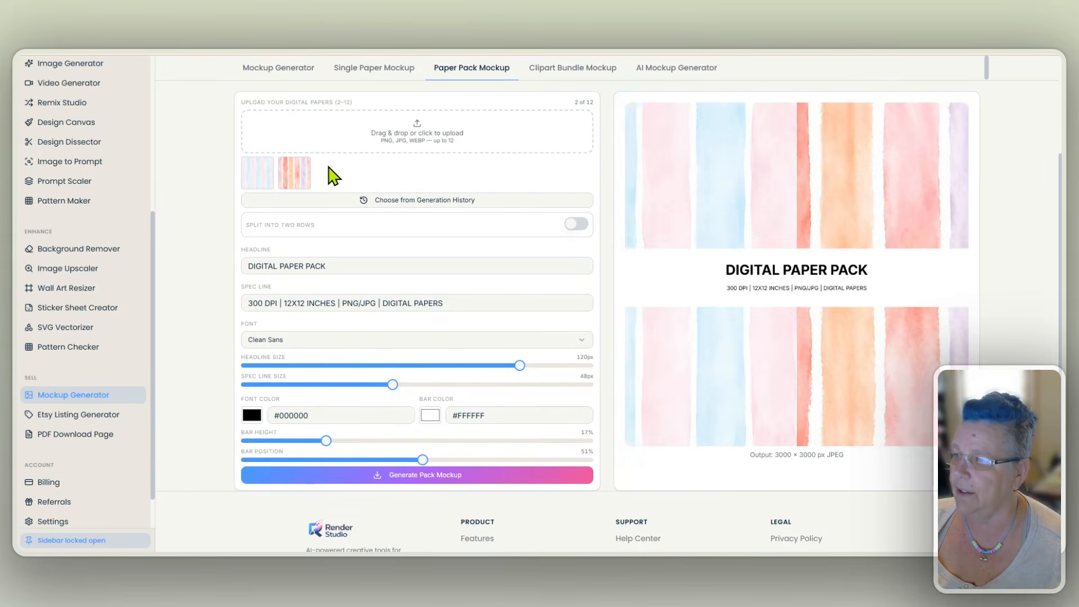
left_click(304, 164)
left_click(267, 164)
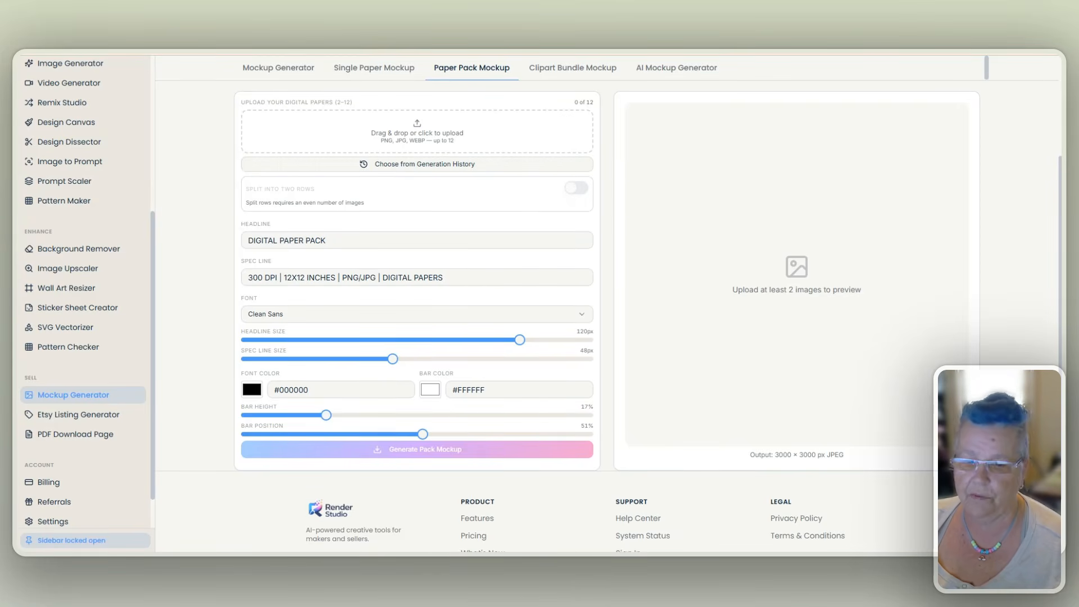
- Upload the hot dog sweatshirt mockup image four times and split the images into two rows
left_click_drag(539, 147, 464, 143)
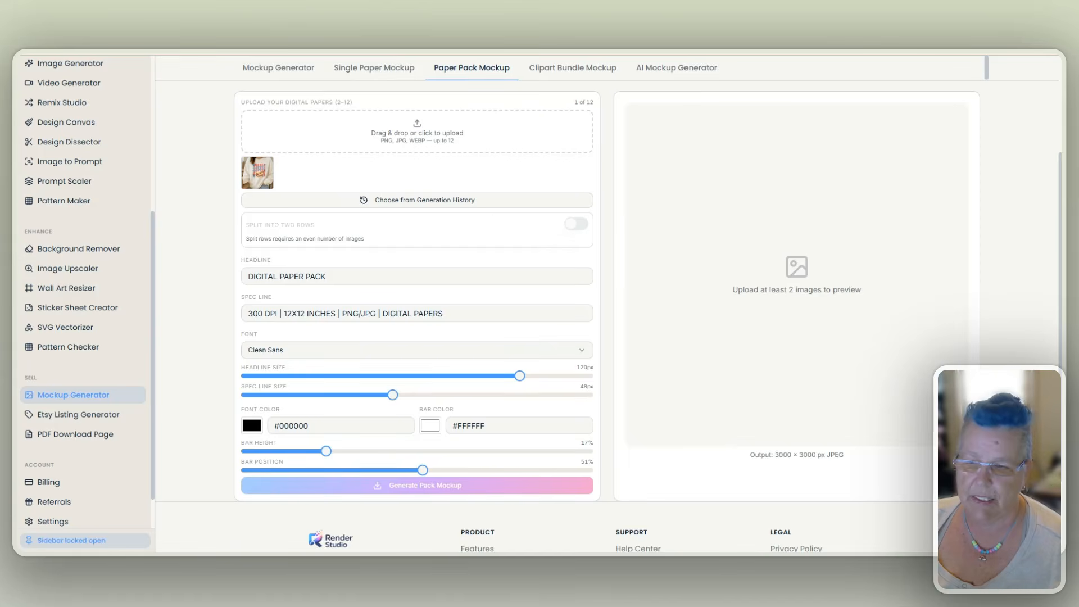
left_click_drag(482, 204, 405, 157)
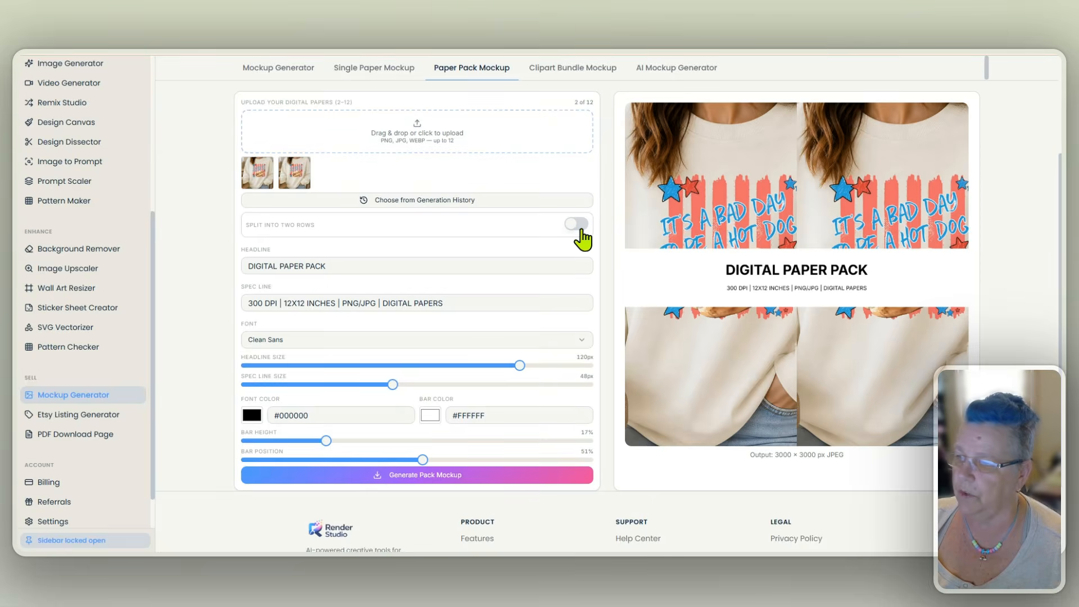
left_click(578, 224)
left_click_drag(462, 156, 462, 153)
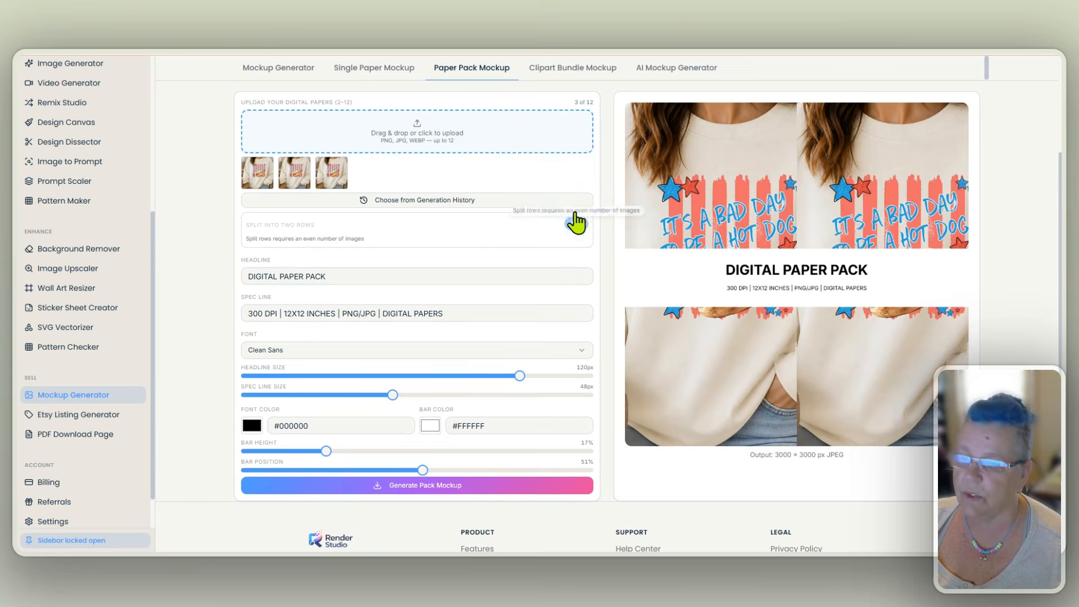
left_click_drag(534, 214, 499, 163)
left_click(576, 223)
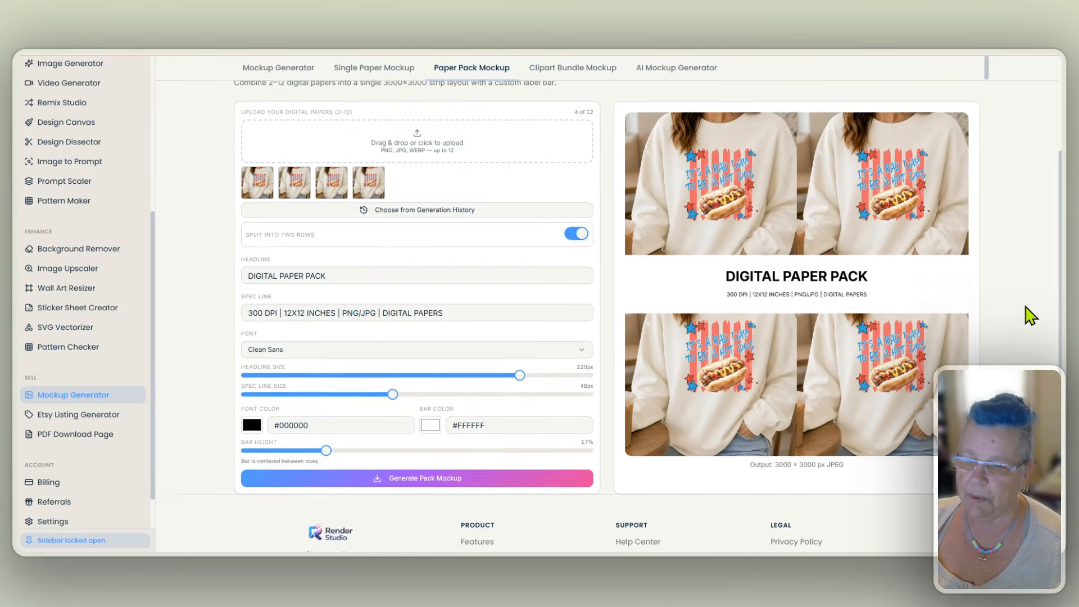
- Set the label bar height to 13% so more of the sweatshirt images shows
scroll(1029, 313, "up", 2)
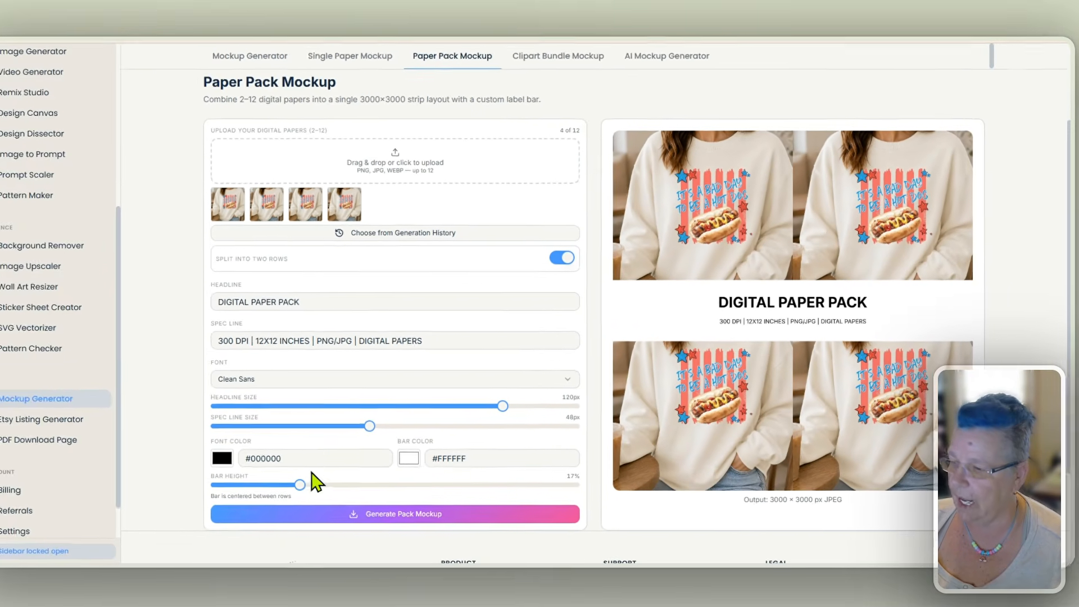
mouse_move(299, 484)
left_mouse_down()
mouse_move(264, 485)
mouse_move(303, 476)
mouse_move(281, 476)
left_mouse_up()
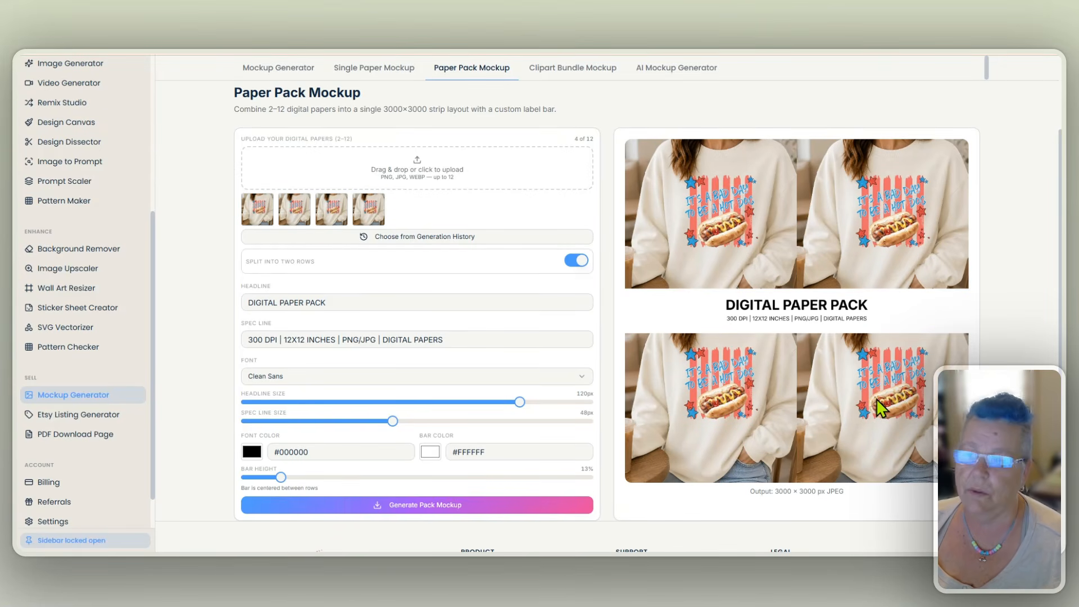
scroll(868, 392, "up", 2)
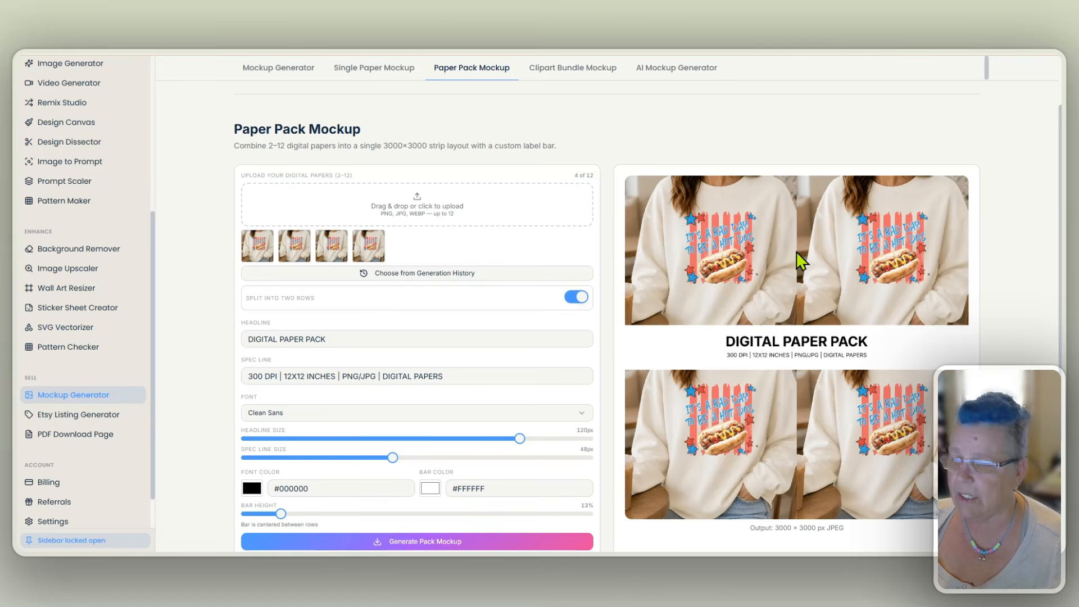
scroll(610, 283, "up", 1)
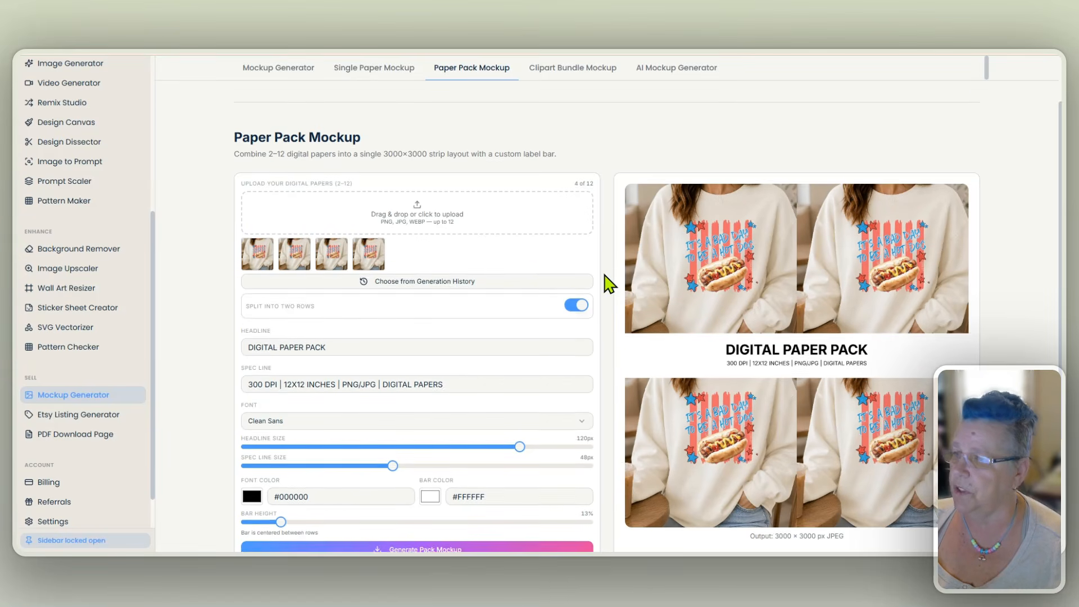
- Start a clipart bundle mockup and upload five black-and-white floral animal images: owl, elephant, deer, jellyfish and a second owl
left_click(562, 95)
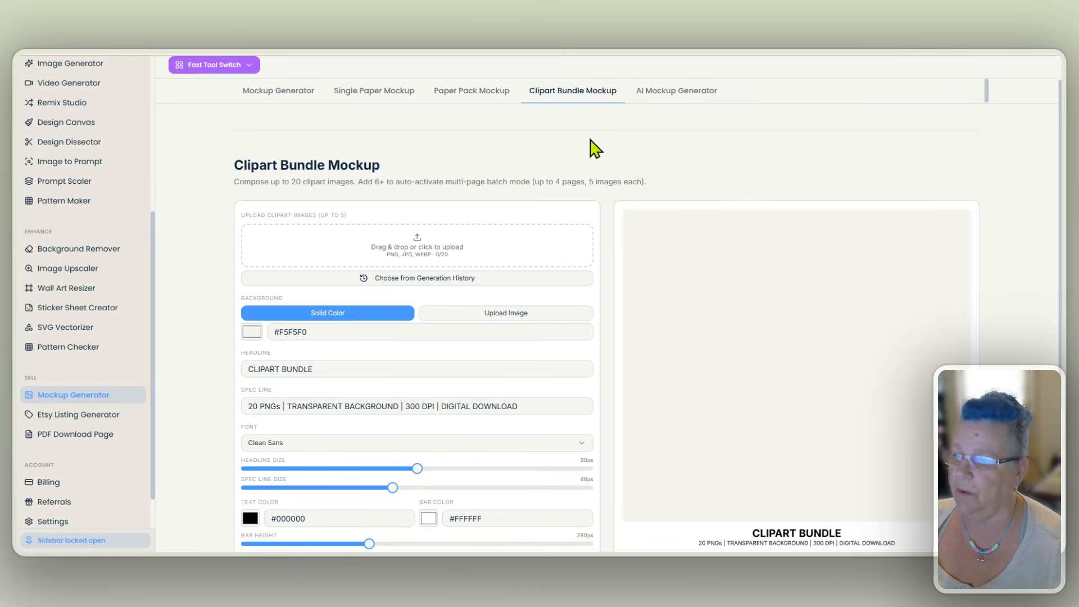
scroll(613, 230, "down", 1)
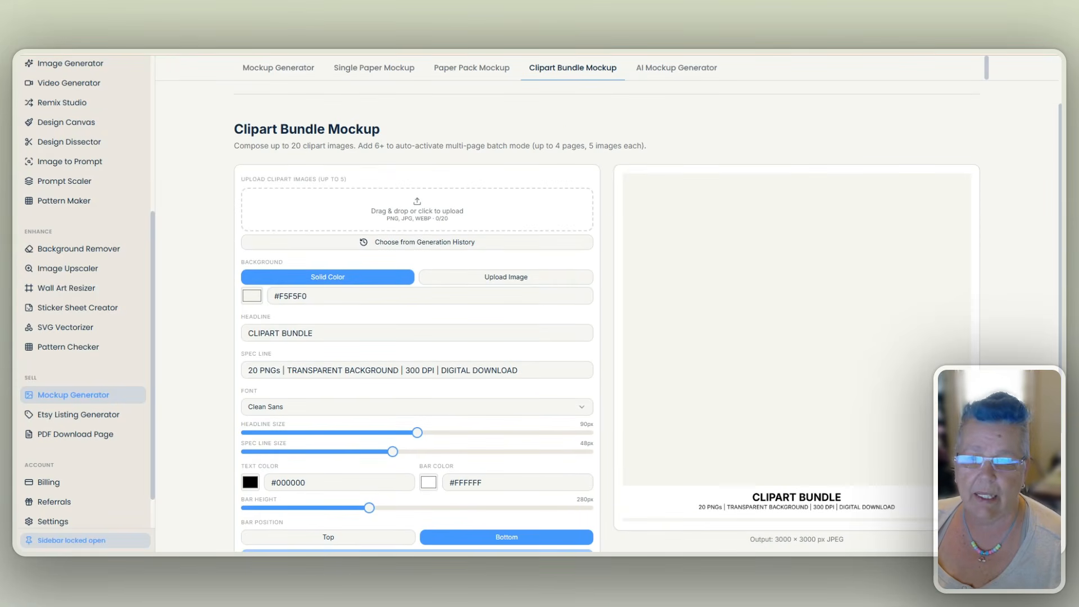
left_click_drag(495, 185, 483, 225)
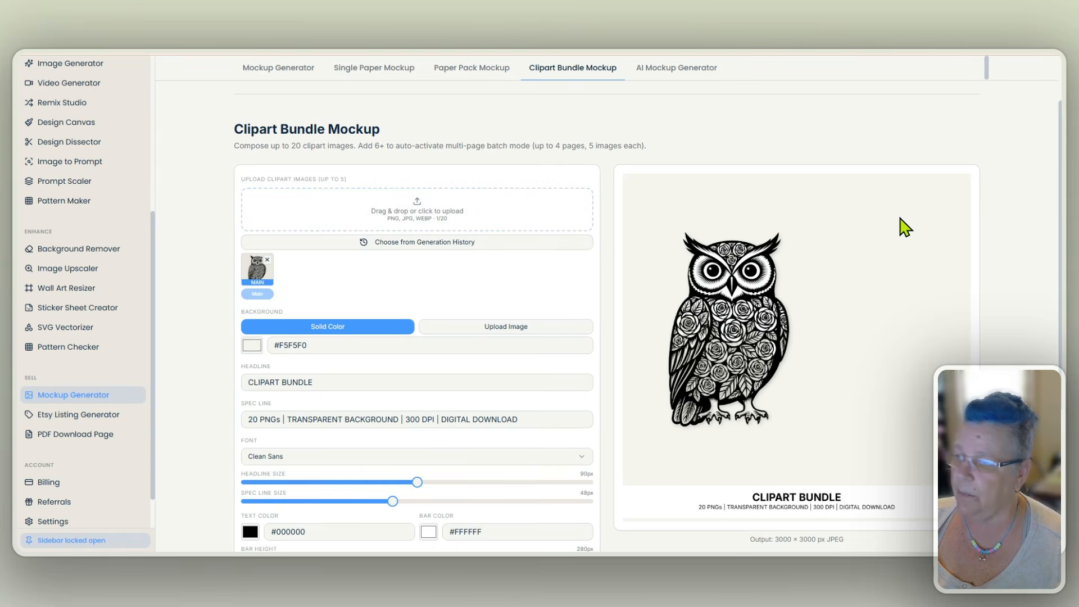
left_click_drag(910, 149, 509, 228)
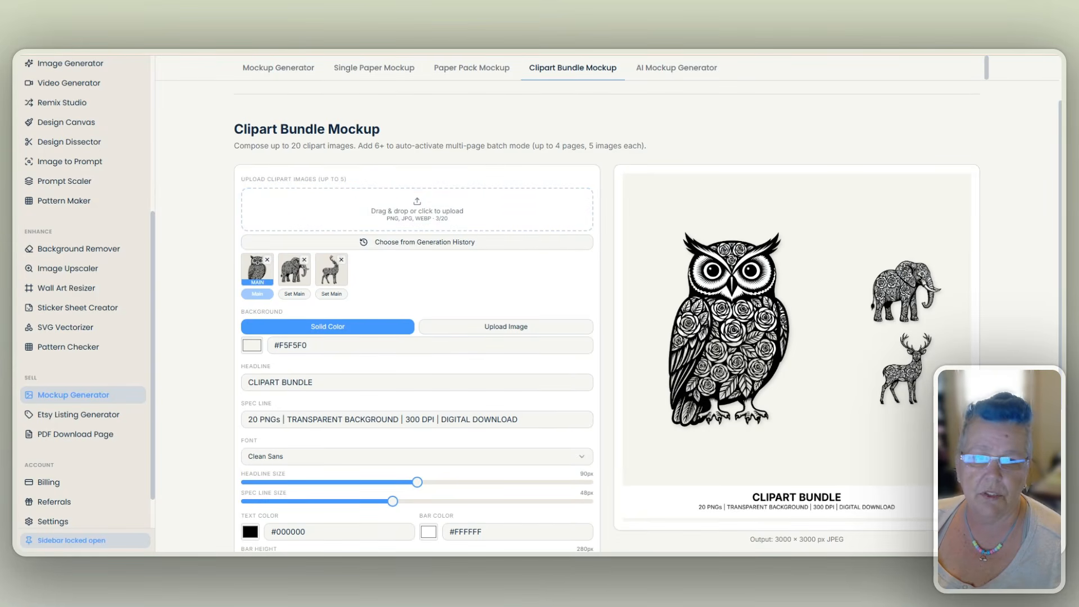
left_click_drag(984, 213, 453, 225)
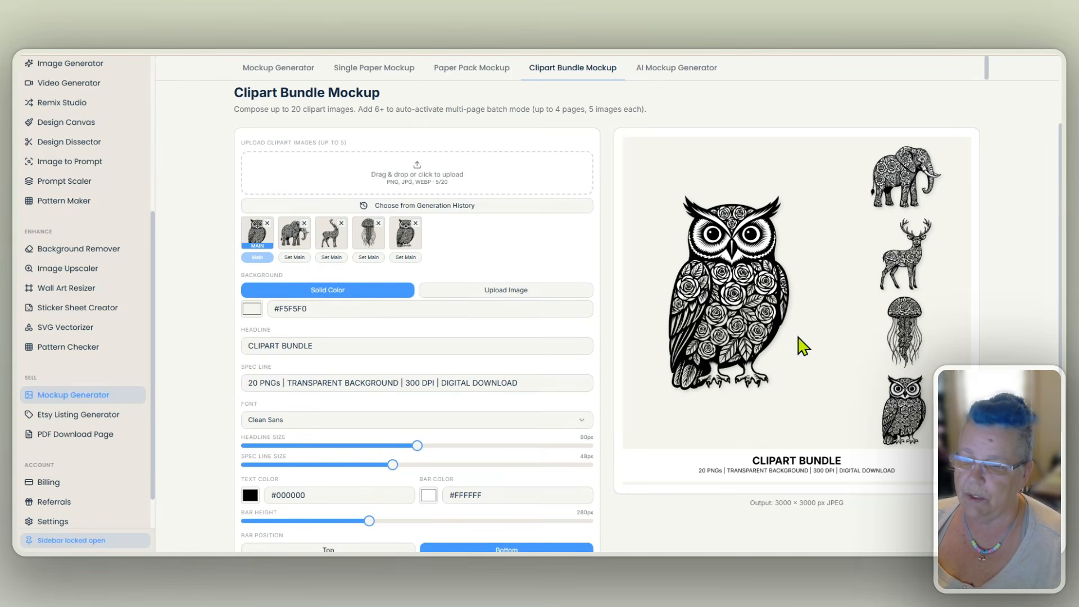
- Remove all five black-and-white animal images from the clipart bundle
left_click(415, 224)
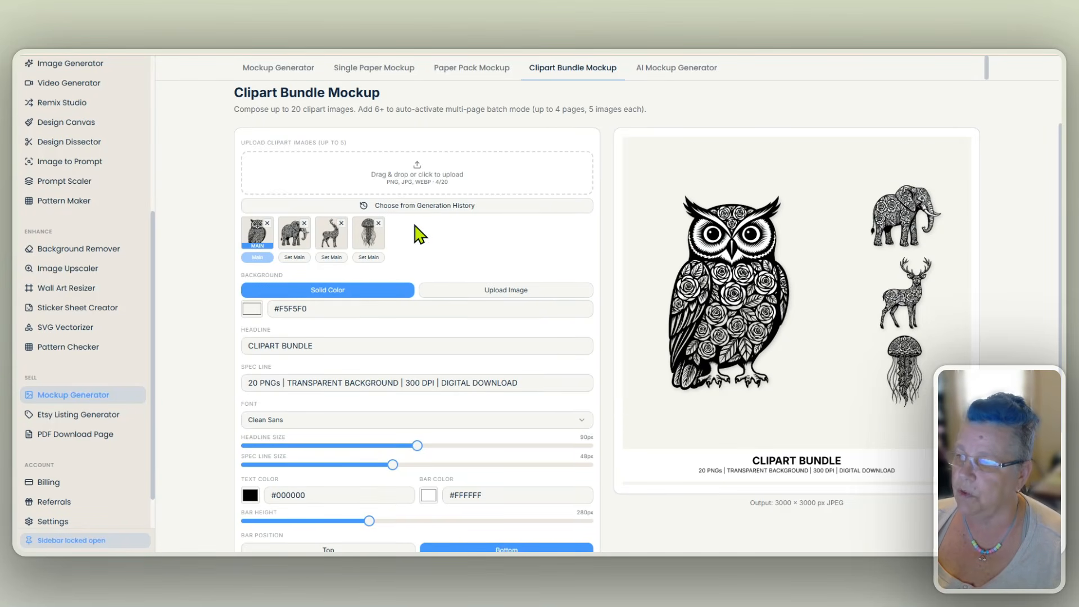
left_click(379, 223)
left_click(341, 224)
left_click(304, 223)
left_click(267, 223)
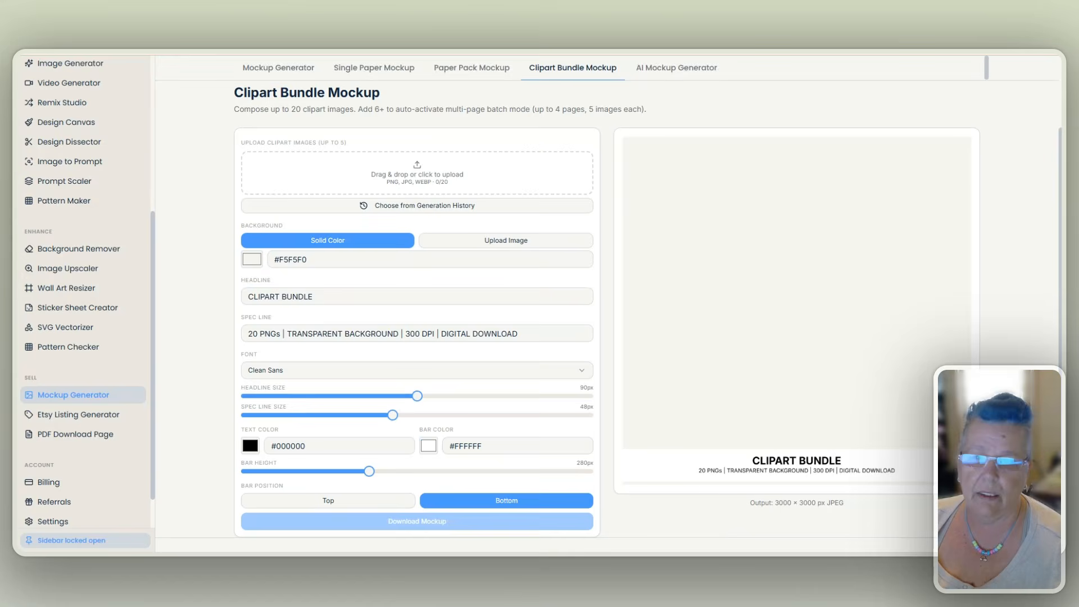
- Upload five colorful summer clipart images: capybara with flamingo float, duckling in a pool, opossum, bear with popsicle and picnic basket
left_click_drag(682, 198, 510, 188)
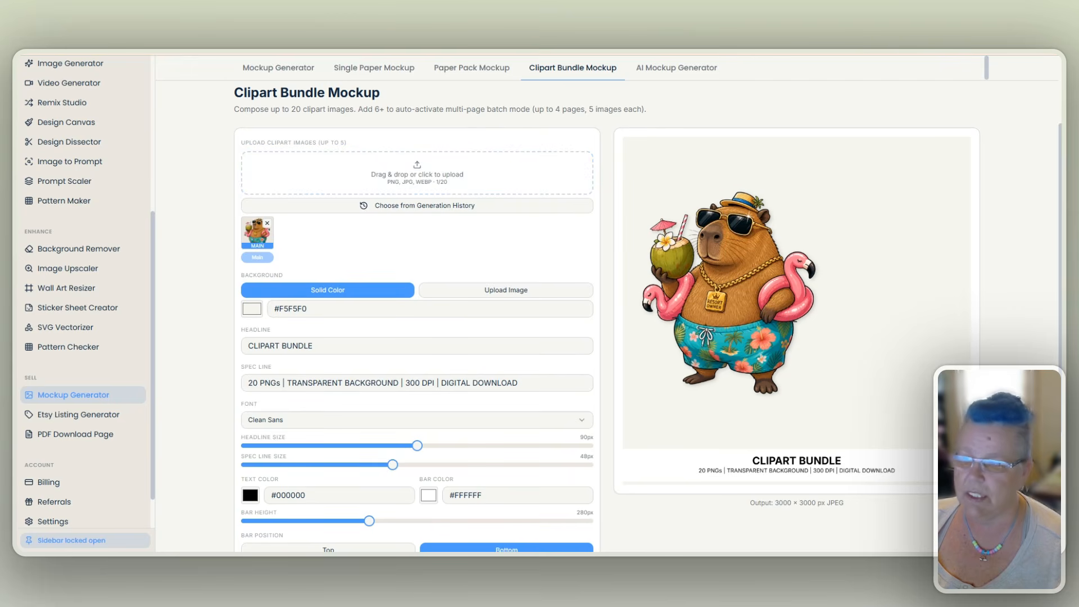
left_click_drag(762, 248, 559, 187)
left_click_drag(680, 236, 541, 201)
left_click_drag(987, 252, 580, 197)
left_click_drag(868, 236, 562, 199)
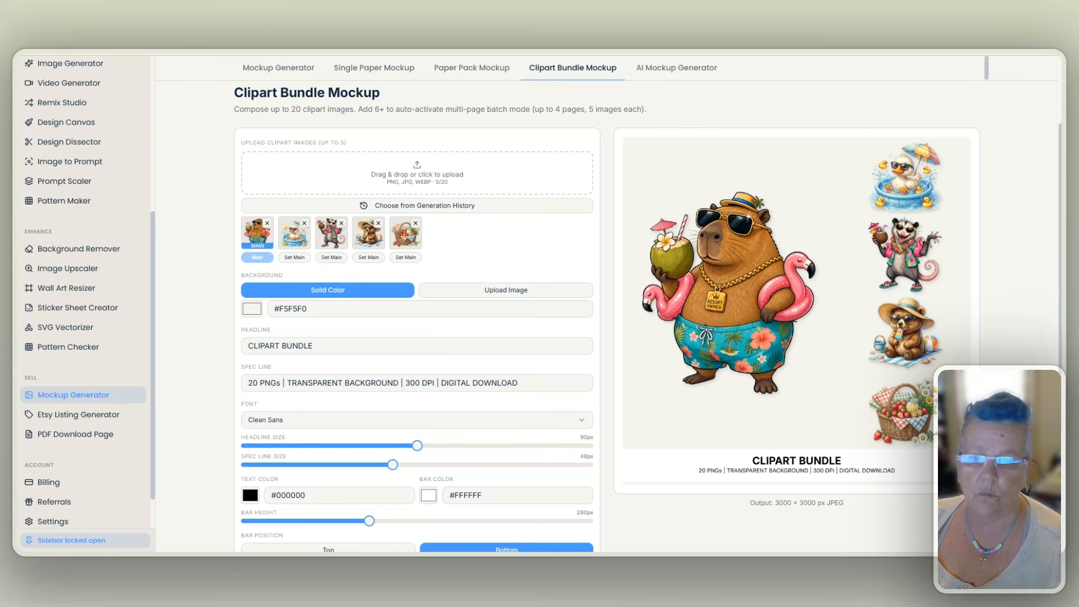
- Add five more summer images to fill batch page 2: sloth, axolotl, duck, frozen treats and the capybara again
left_click_drag(904, 187, 476, 175)
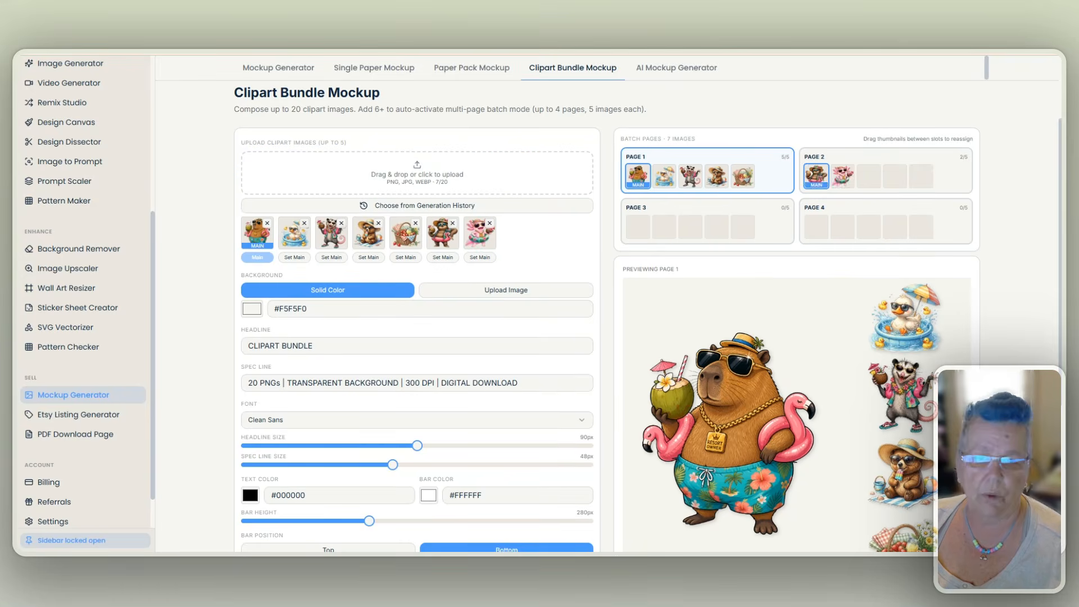
left_click_drag(904, 197, 576, 191)
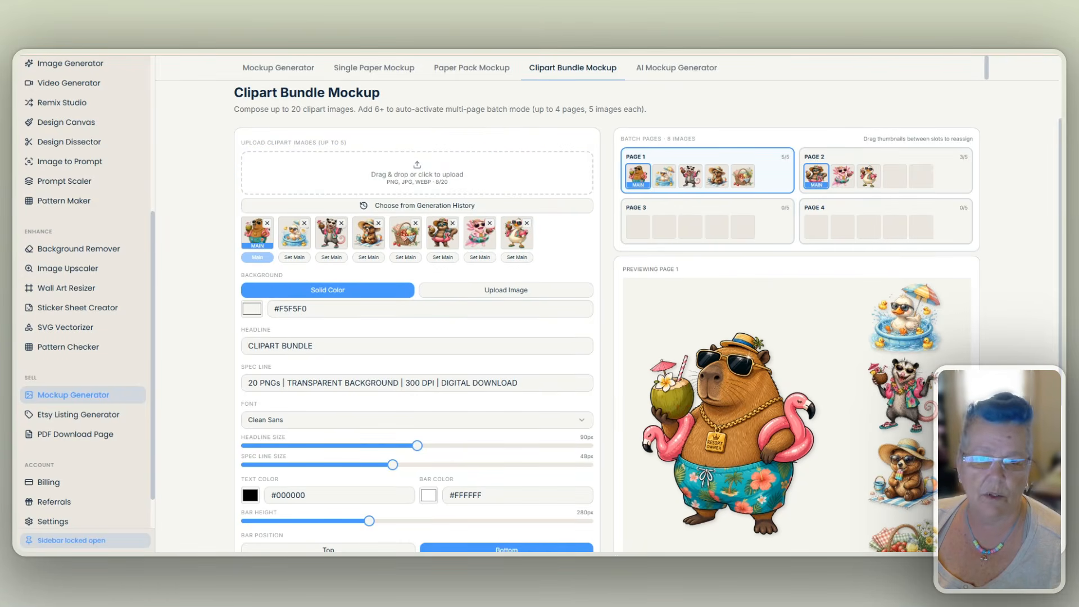
left_click_drag(903, 198, 536, 193)
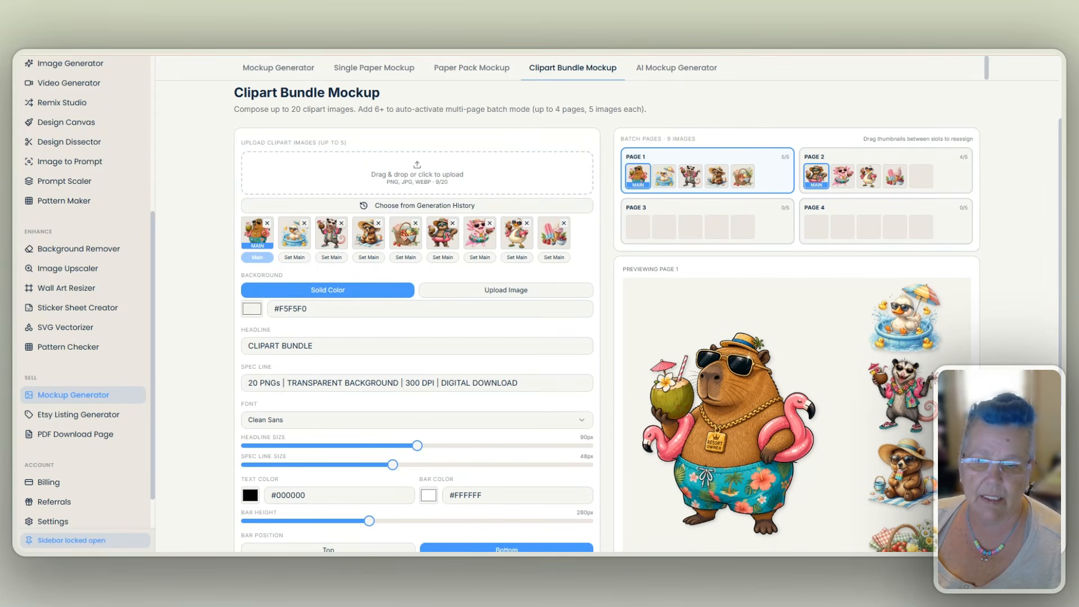
left_click_drag(903, 198, 470, 185)
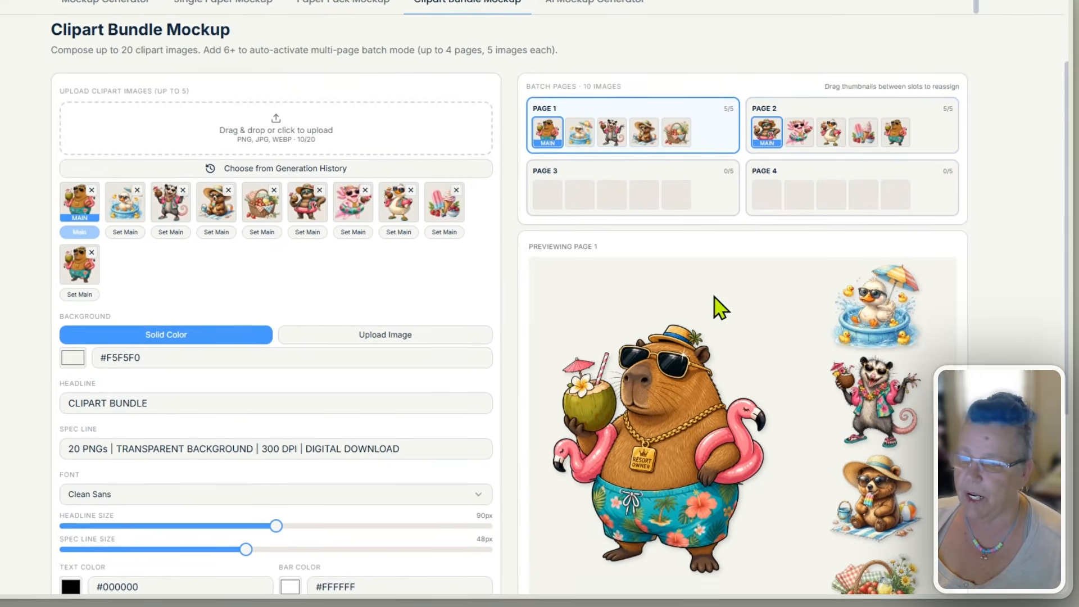
- Make the opossum the main image of batch page 1 and check the page preview
scroll(793, 309, "down", 2)
scroll(665, 126, "up", 1)
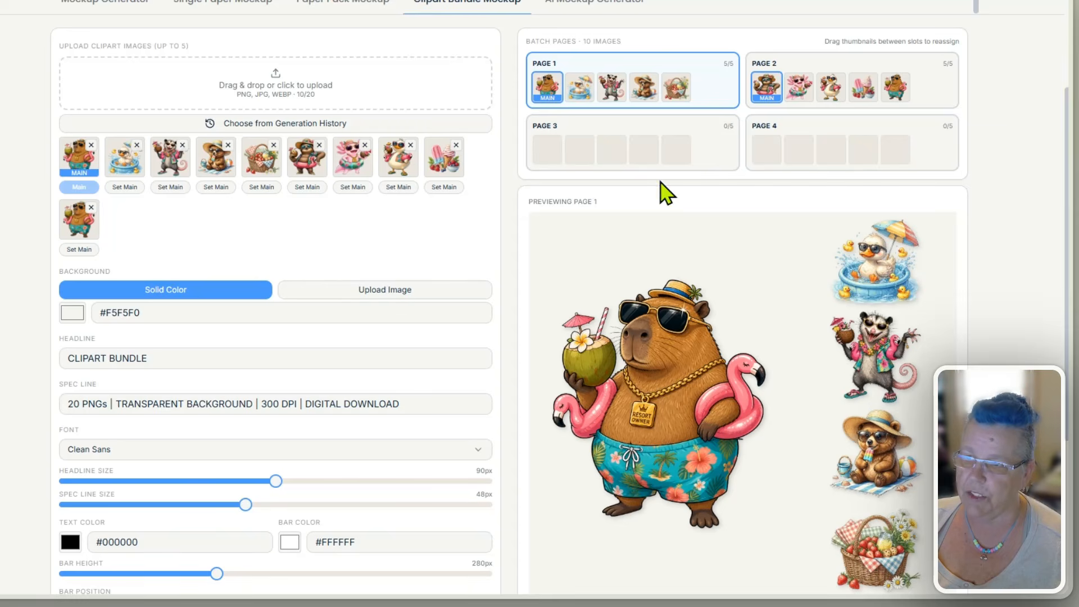
left_click(613, 91)
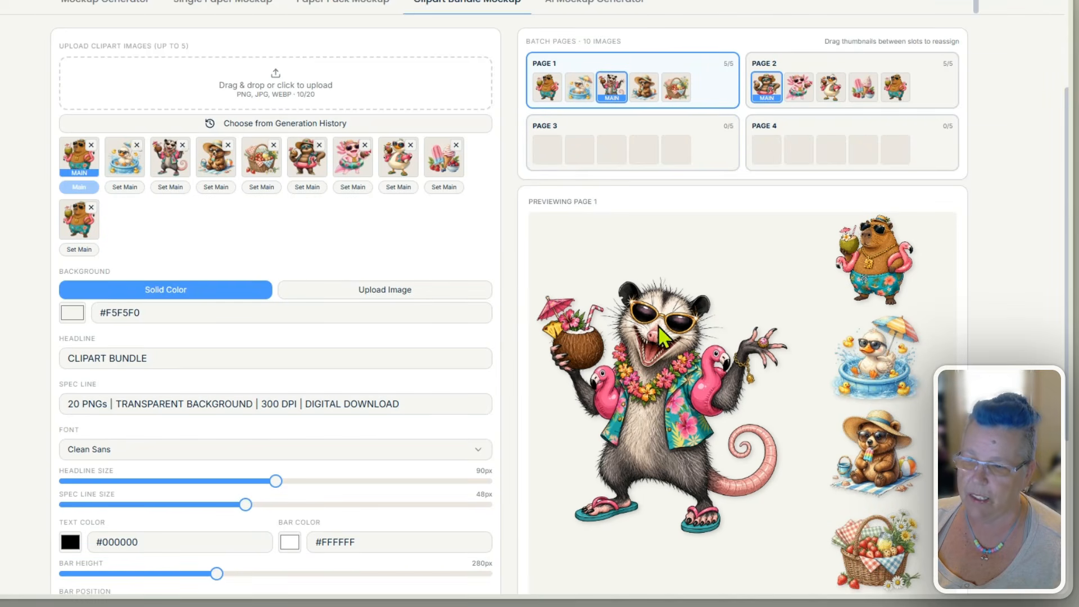
scroll(962, 369, "down", 1)
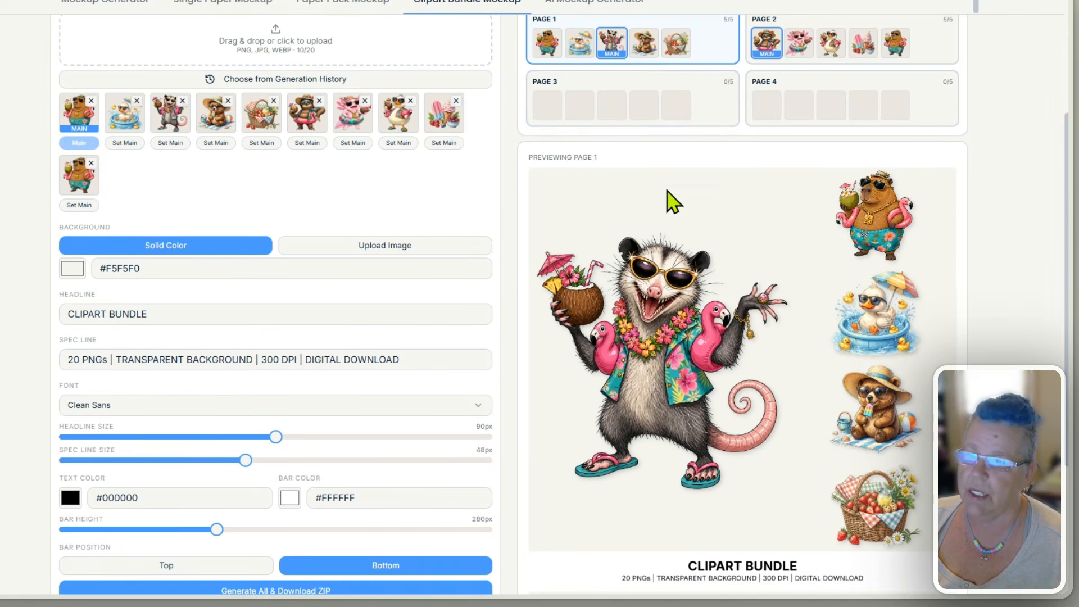
scroll(725, 315, "up", 1)
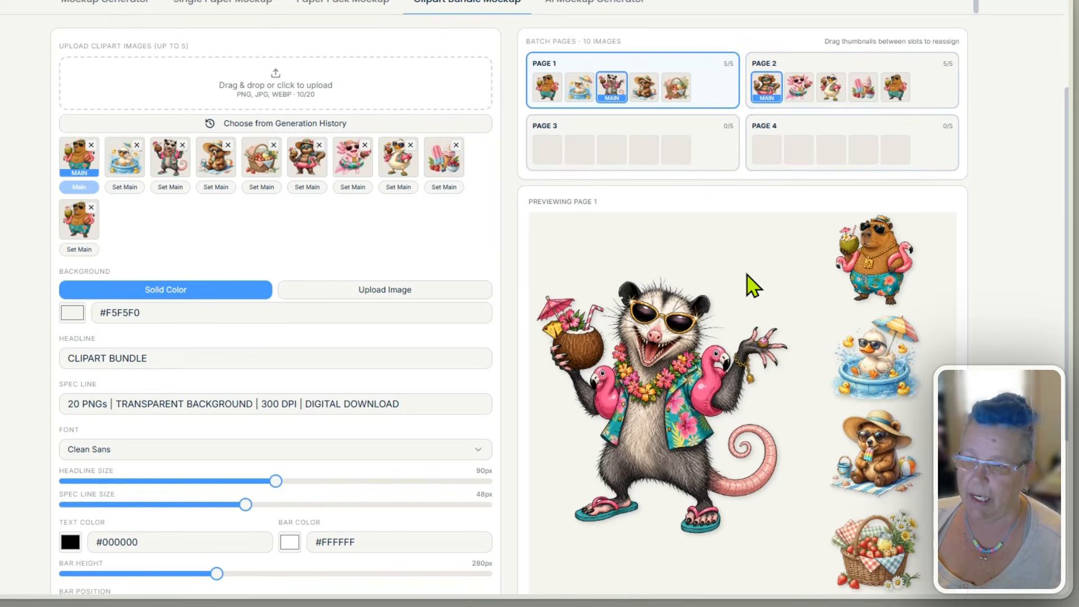
- Preview batch page 2 and make the pink axolotl its main image
left_click(941, 97)
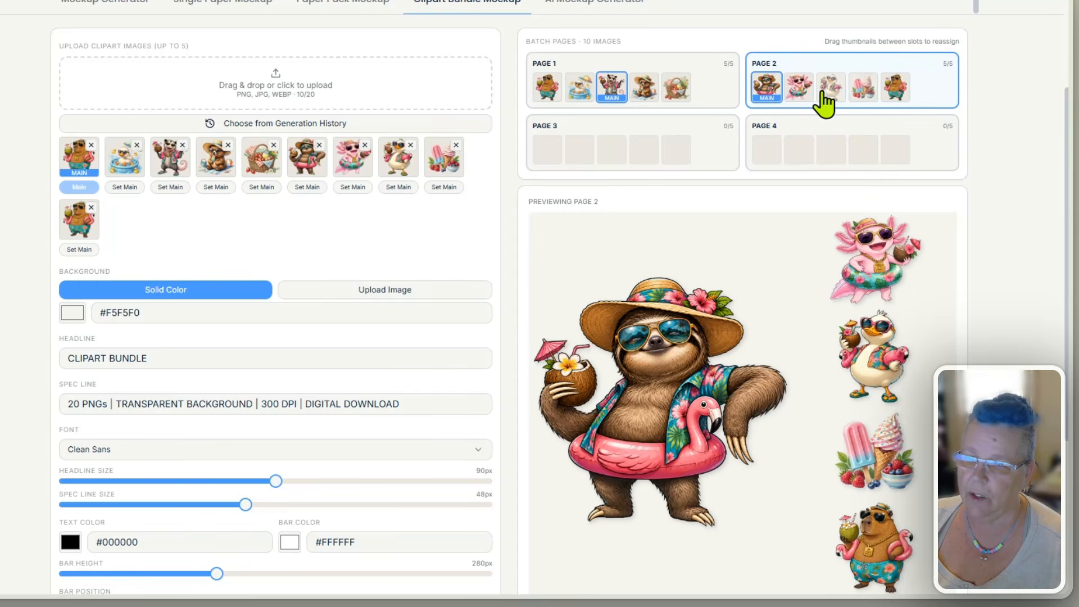
left_click(798, 87)
scroll(773, 444, "down", 1)
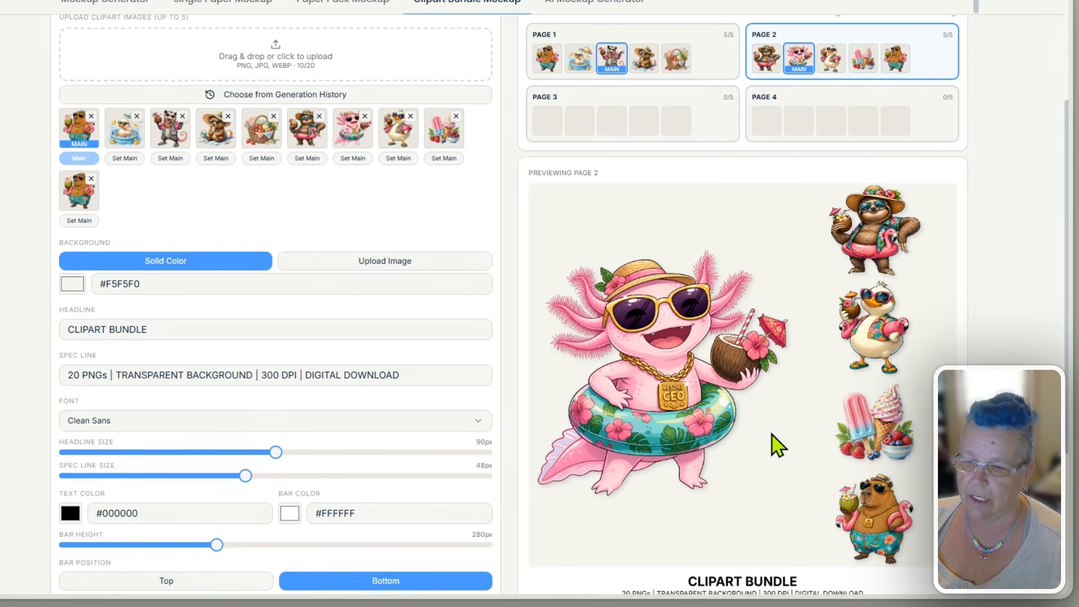
scroll(781, 447, "up", 1)
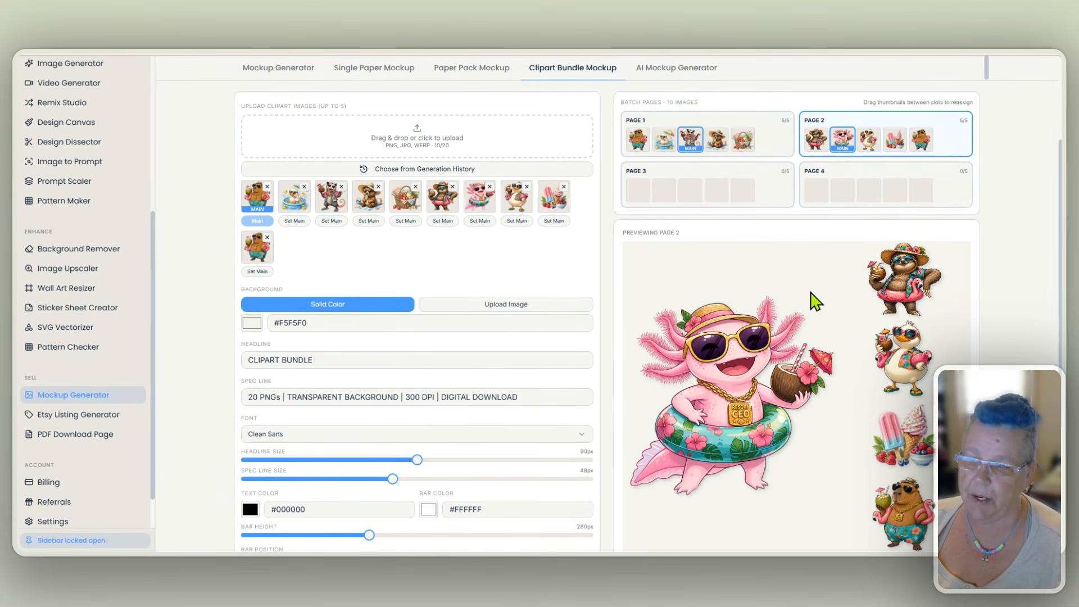
scroll(815, 302, "down", 1)
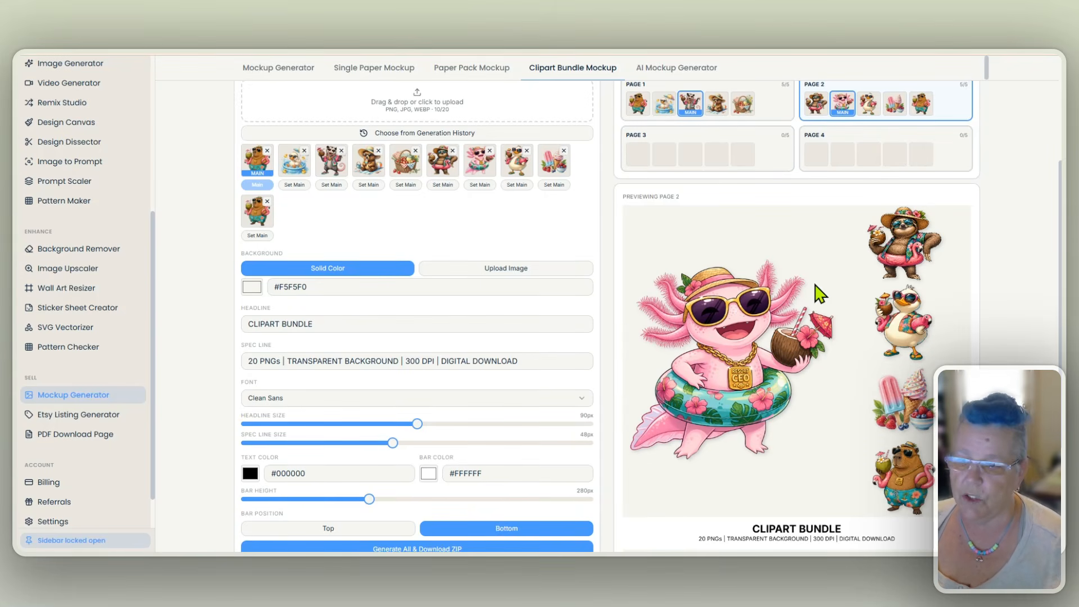
scroll(776, 240, "up", 3)
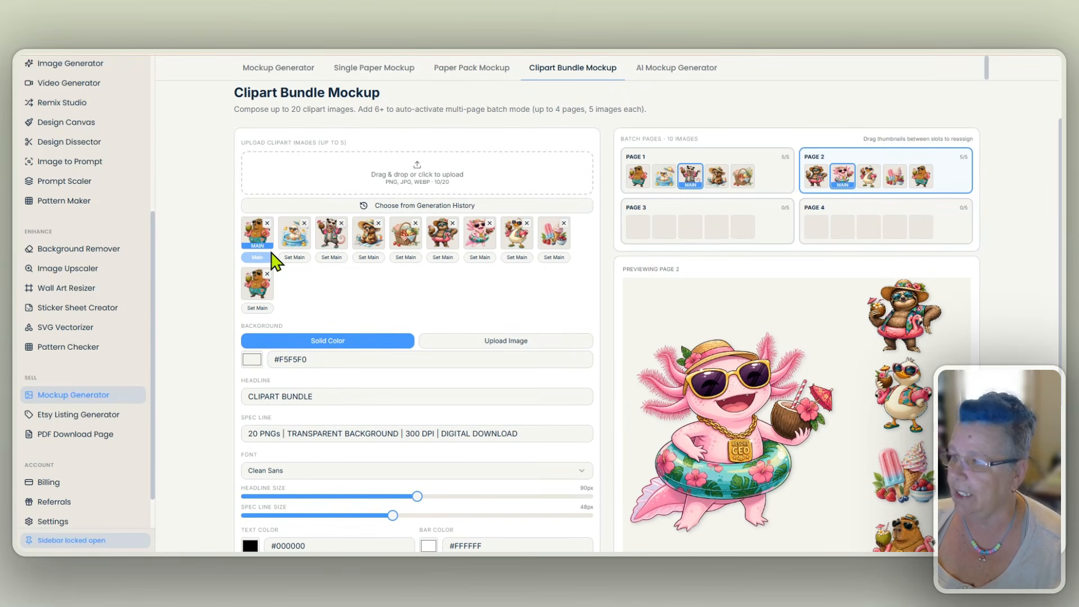
- Upload the pastel plaid image as the mockup background and preview it on page 1
scroll(218, 208, "down", 2)
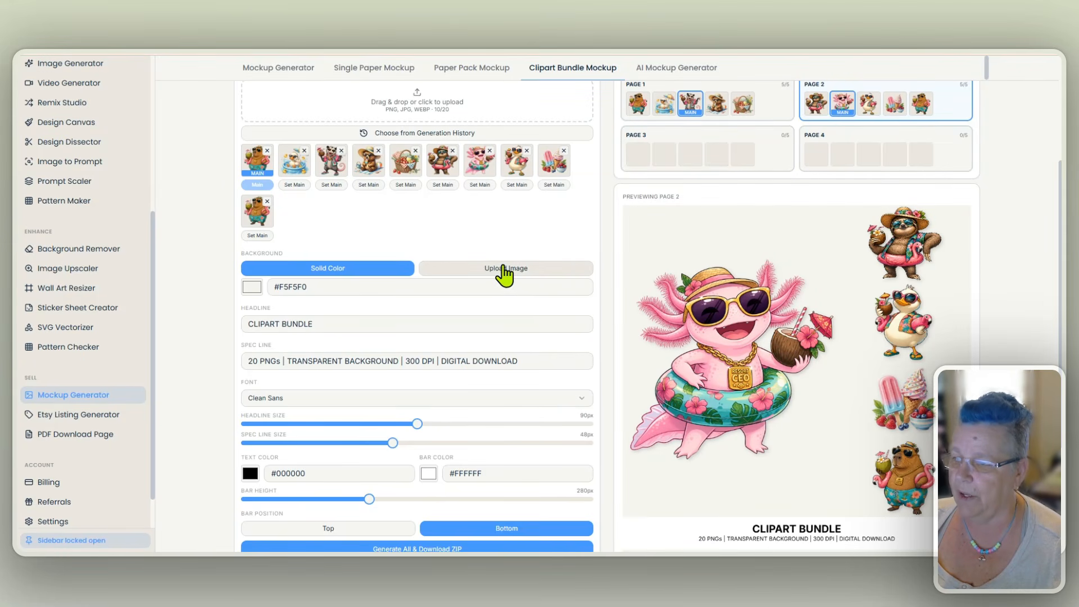
left_click(503, 272)
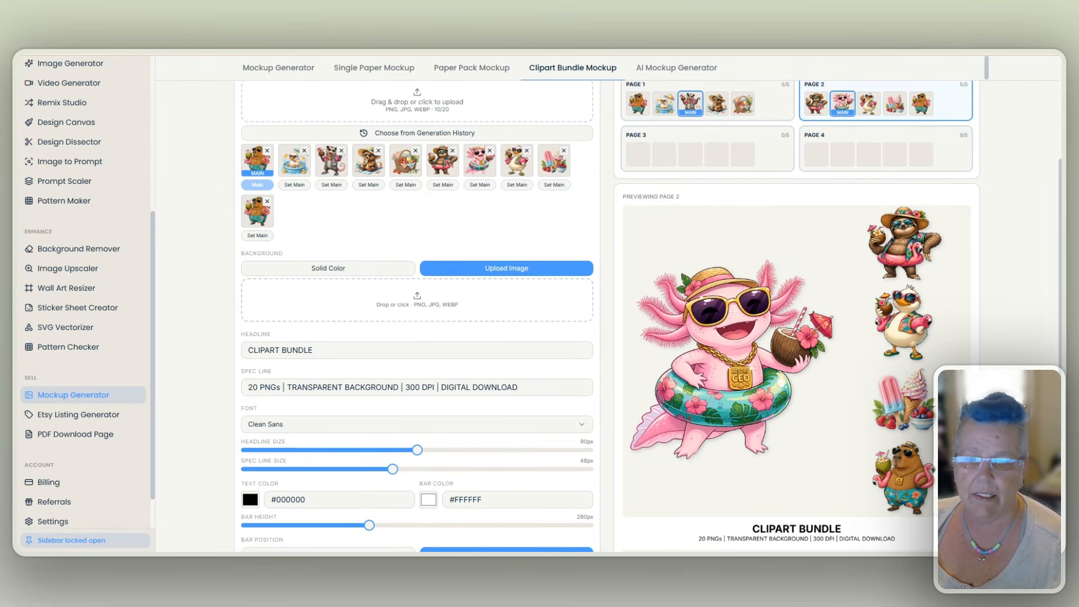
left_click_drag(842, 317, 511, 325)
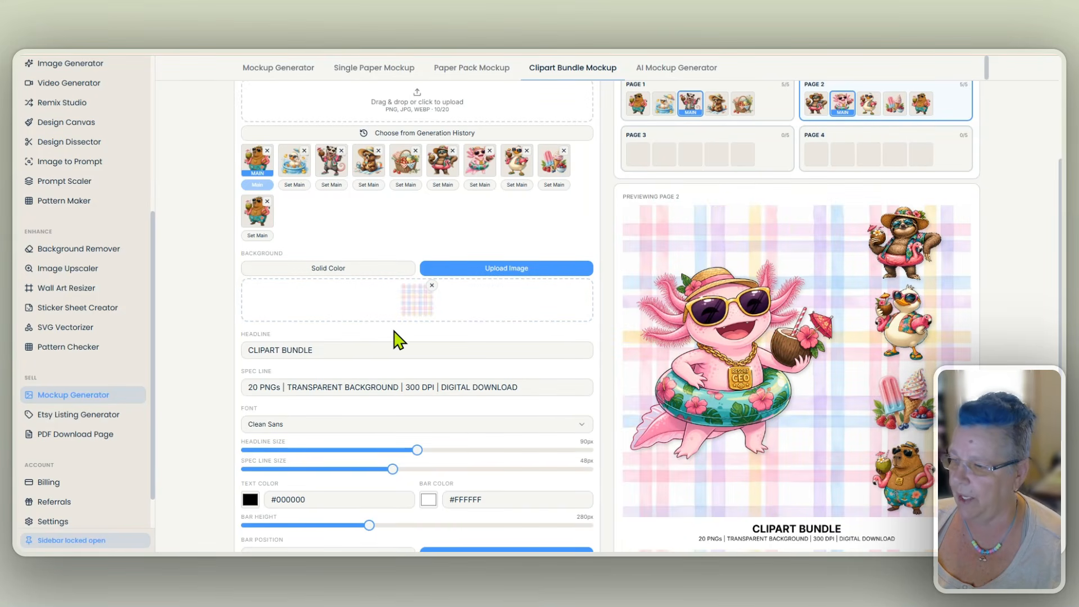
scroll(843, 283, "up", 1)
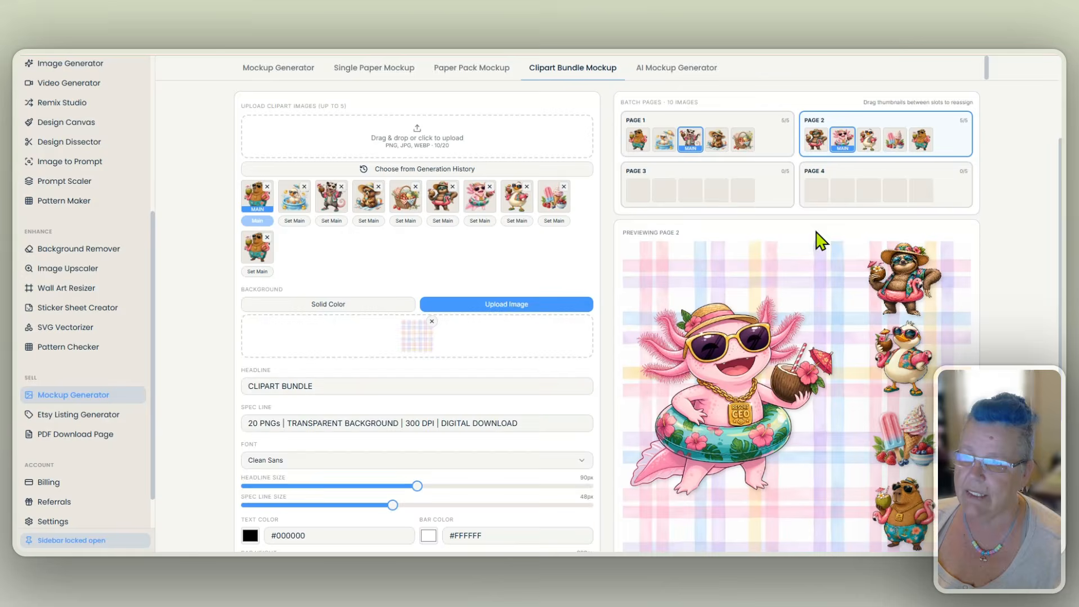
left_click(775, 144)
scroll(845, 334, "down", 1)
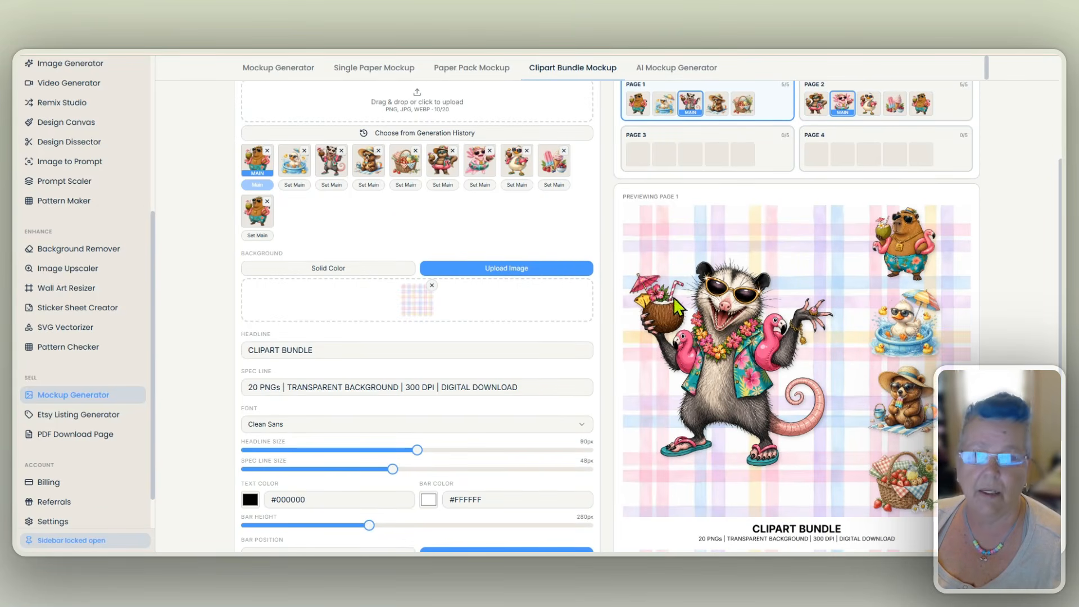
- Replace the background image with a solid color sampled from the opossum's drink umbrella and lightened to pale pink #f4cddd
left_click(432, 285)
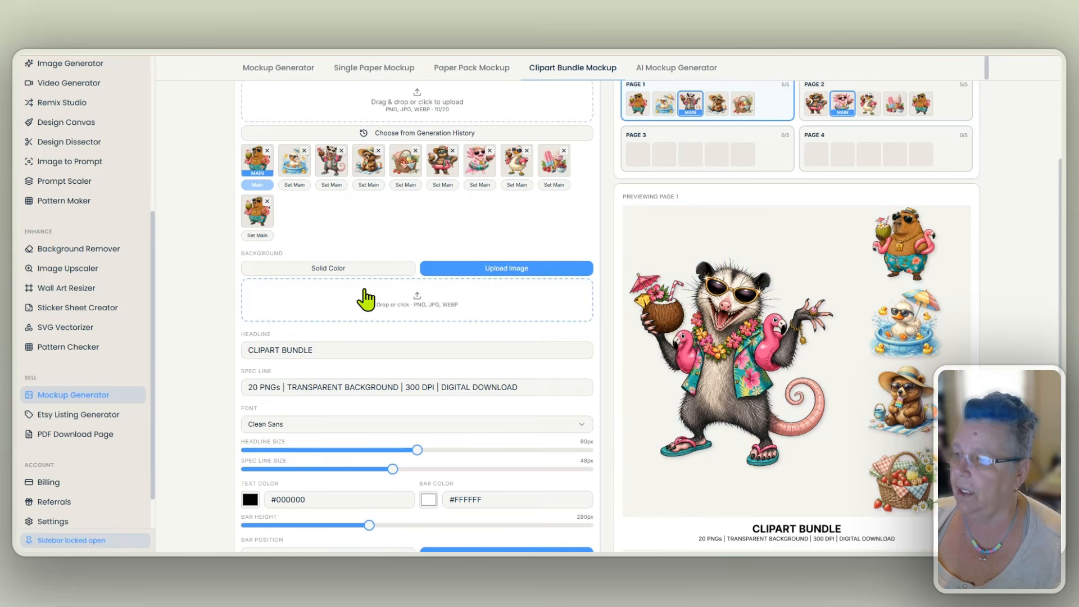
left_click(331, 269)
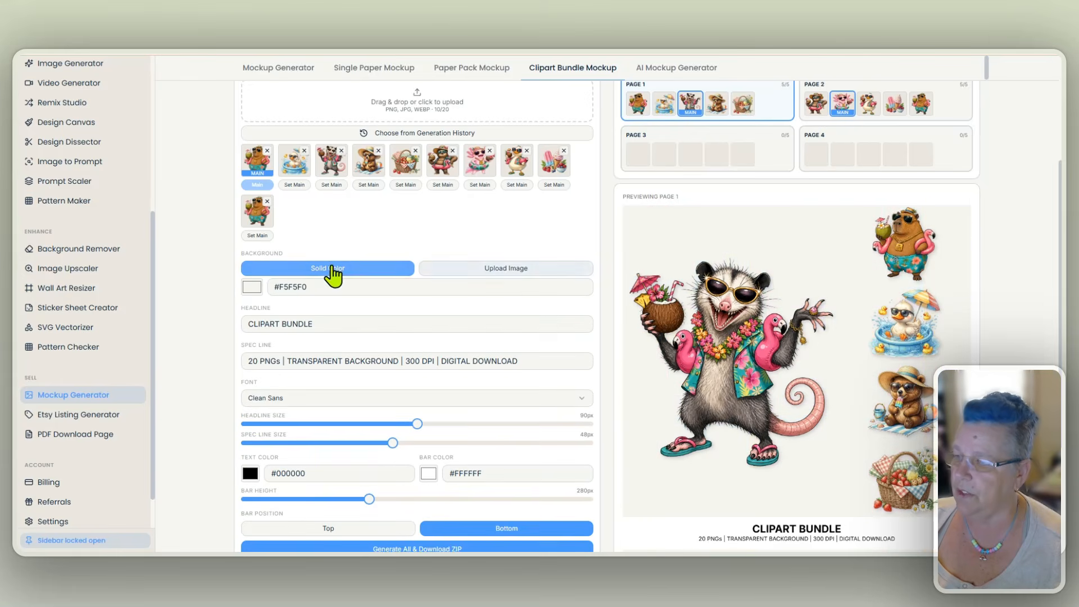
left_click(252, 287)
left_click(253, 385)
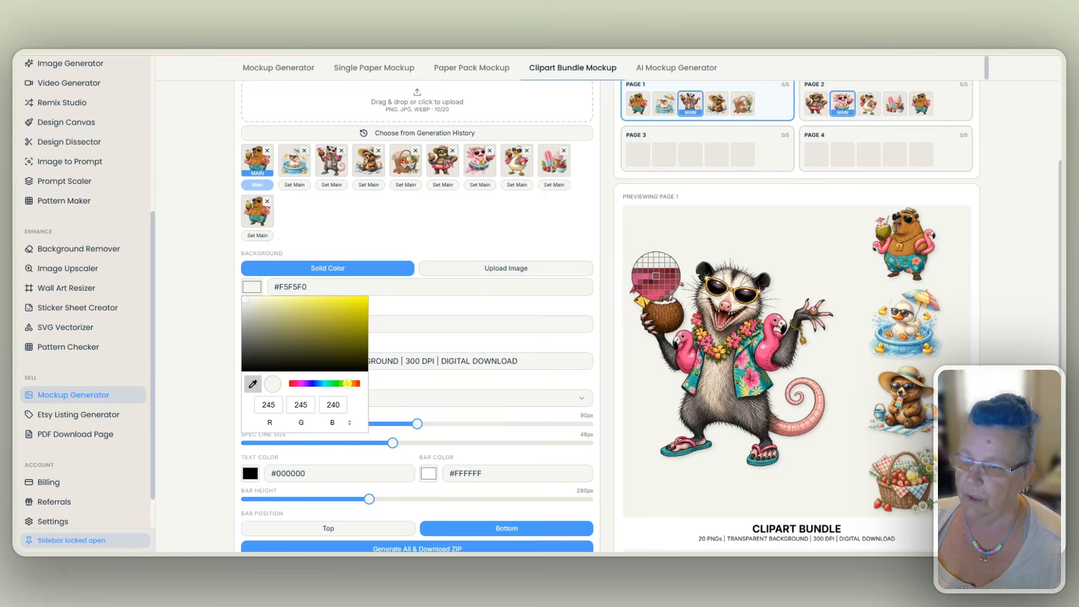
left_click(652, 279)
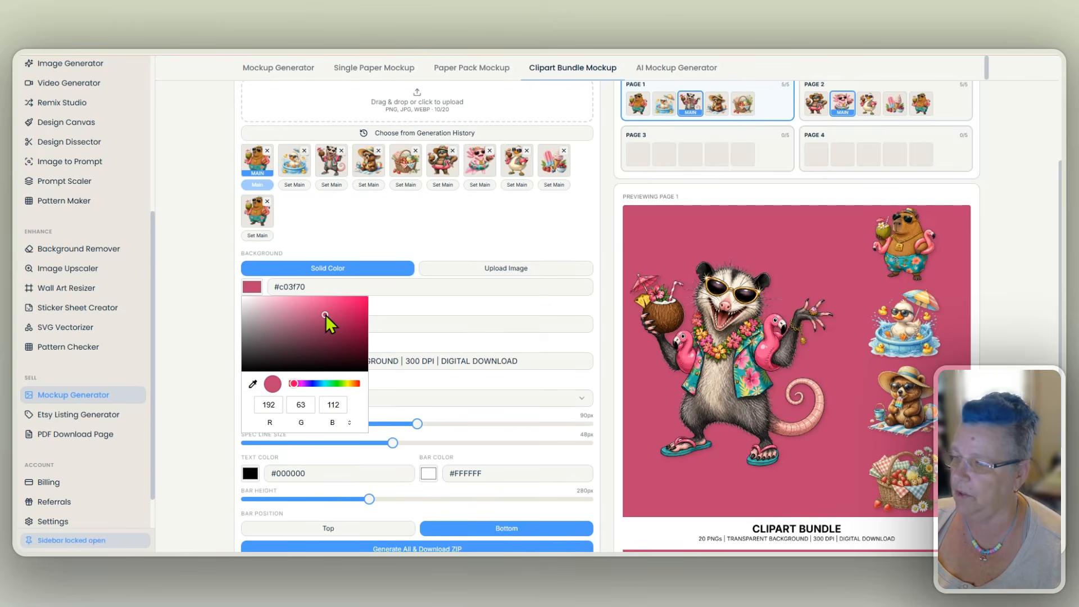
left_click_drag(326, 315, 262, 301)
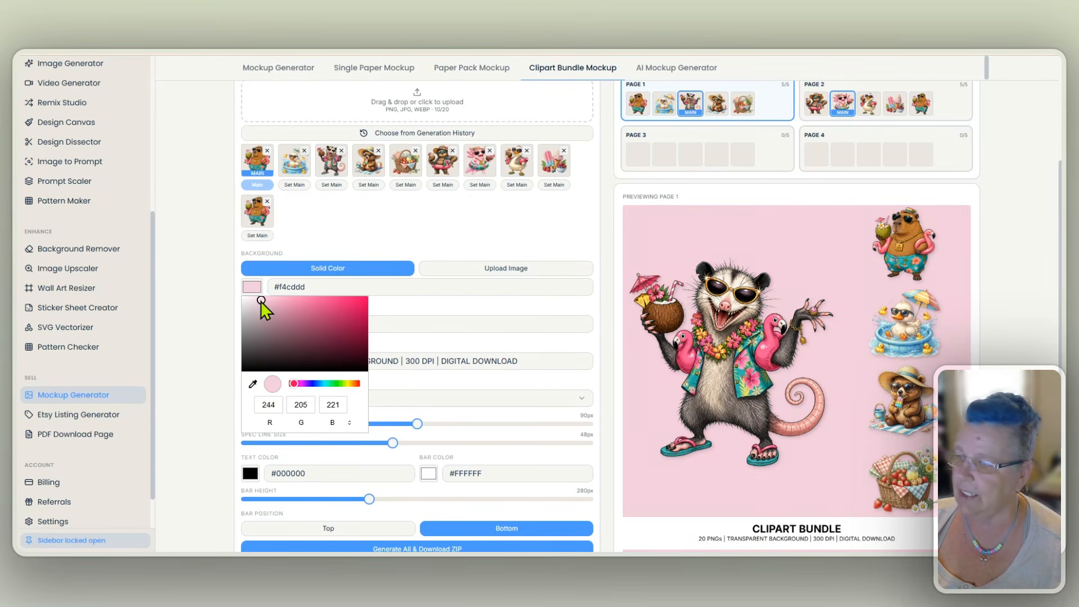
- Preview pages 2 and 1 of the clipart bundle on the pale pink background
left_click(944, 119)
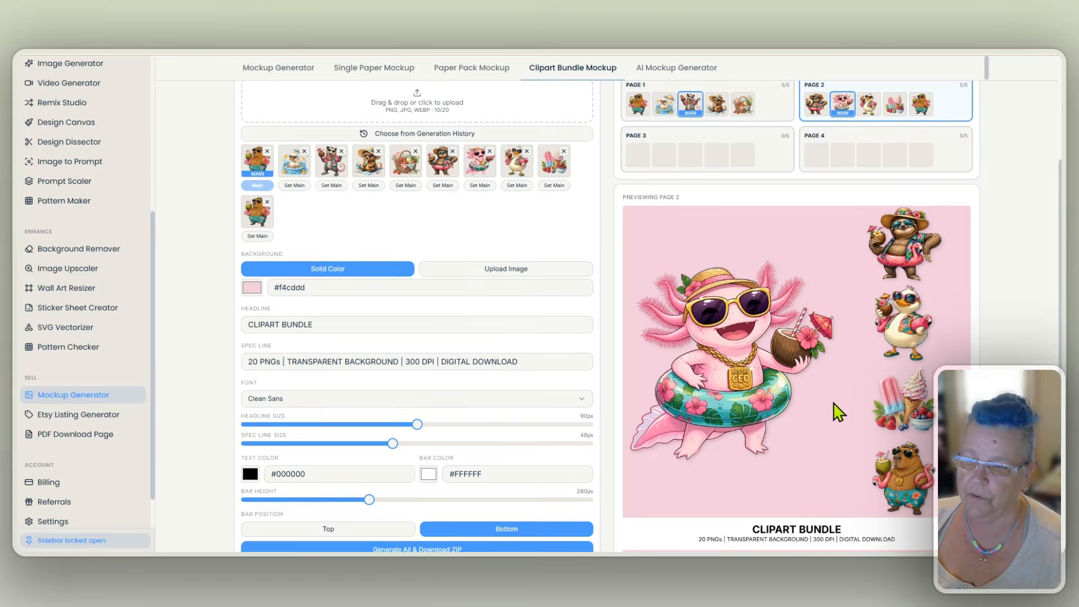
scroll(837, 404, "up", 2)
left_click(779, 149)
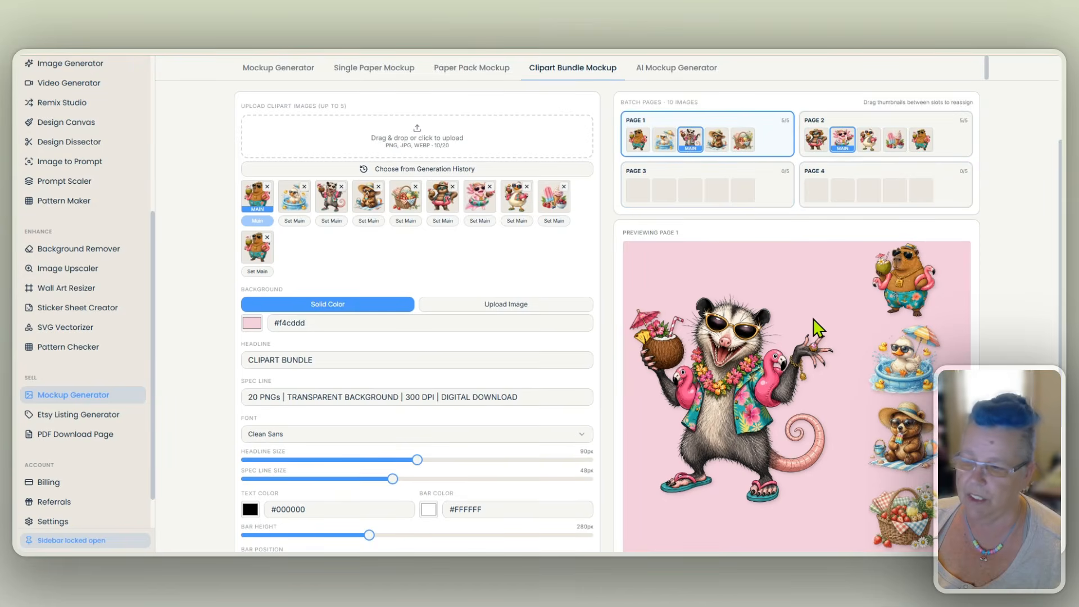
scroll(818, 328, "down", 2)
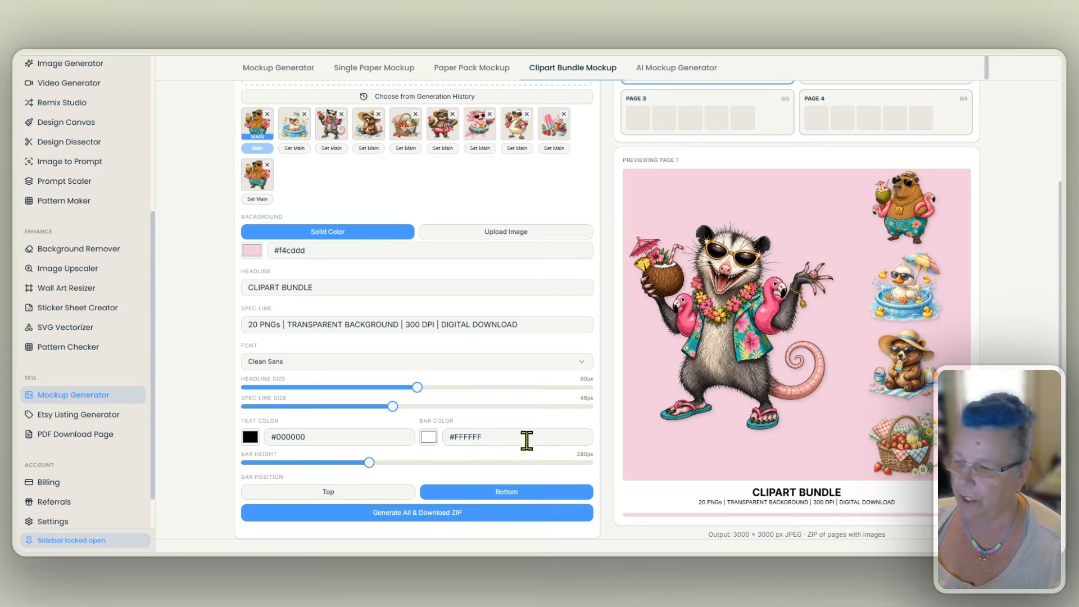
- Set the text bar height to 297 px, try the Top bar position, and return it to Bottom
scroll(525, 433, "down", 1)
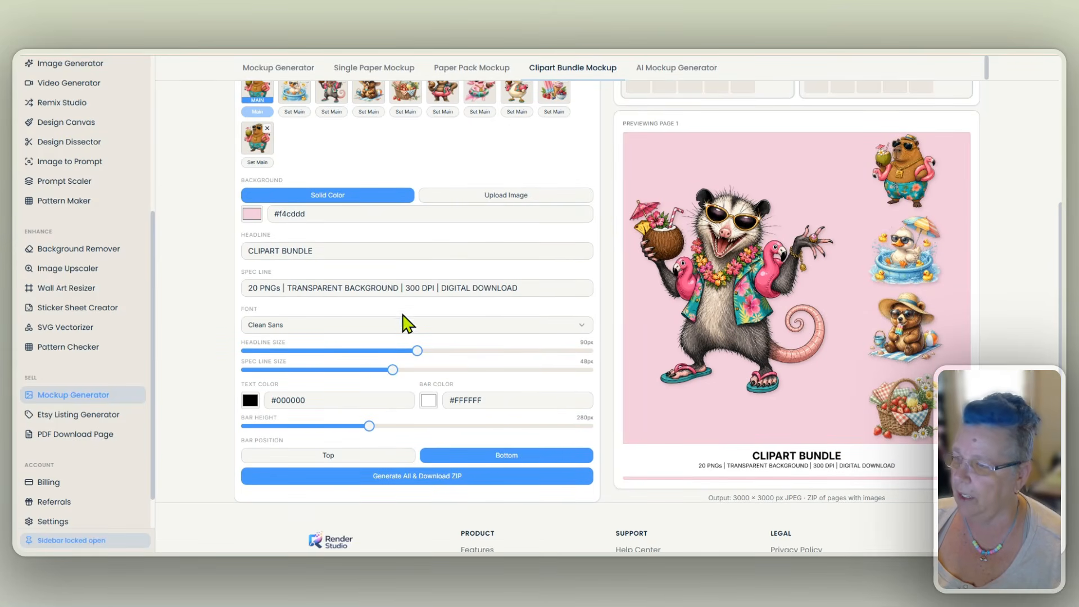
mouse_move(369, 426)
left_mouse_down()
mouse_move(356, 433)
mouse_move(424, 438)
mouse_move(381, 438)
left_mouse_up()
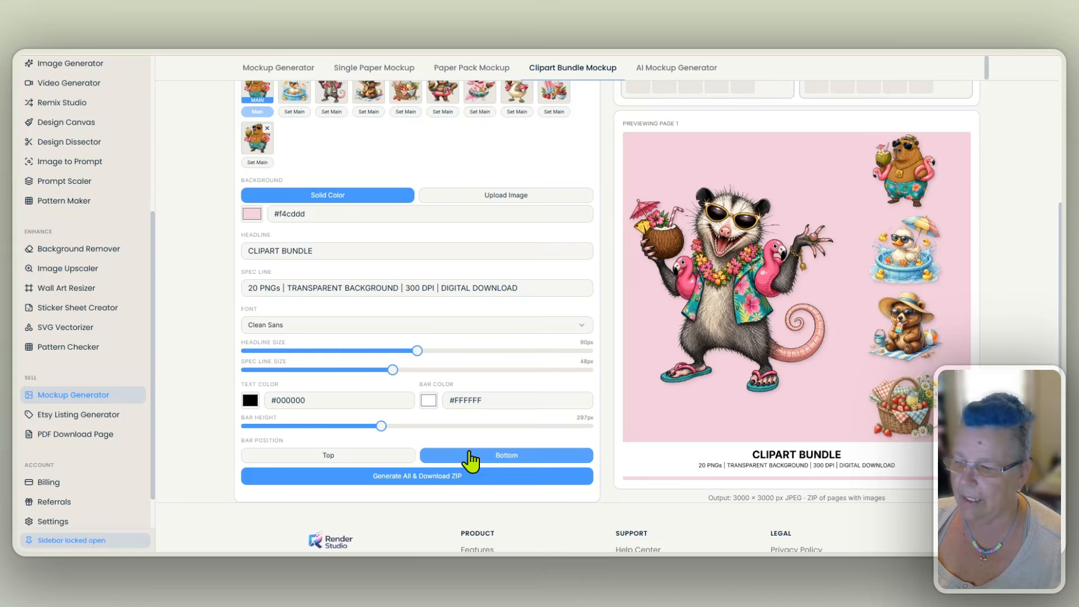
left_click(386, 463)
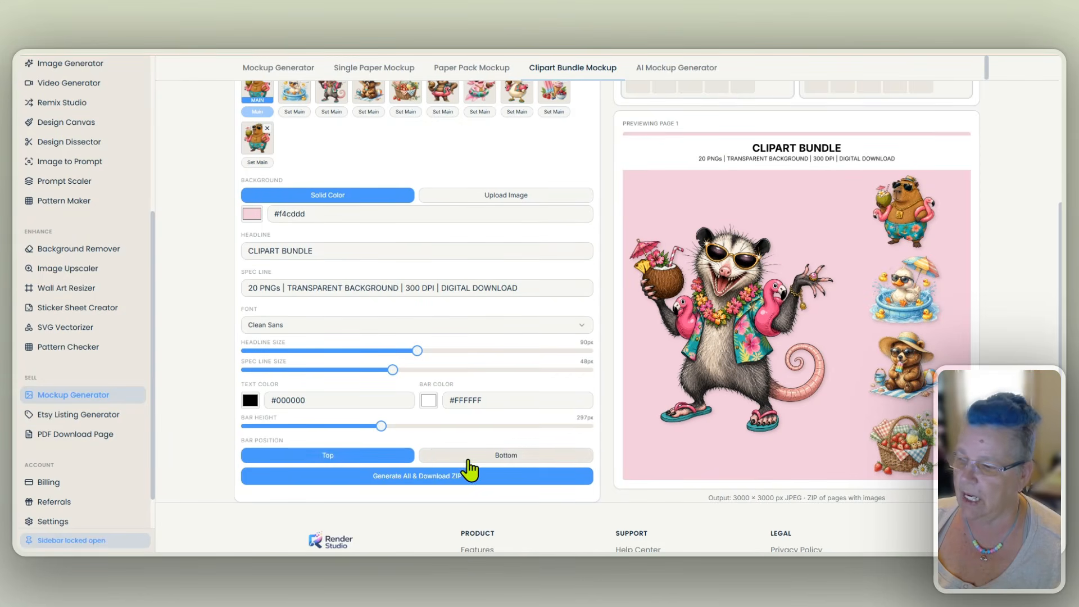
left_click(498, 462)
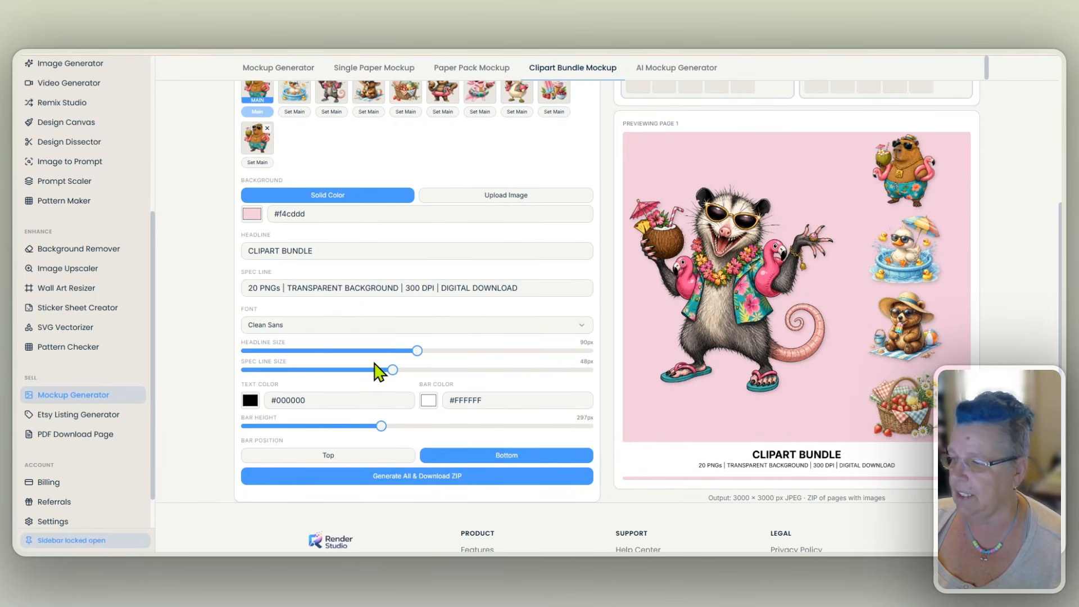
- Increase the headline and spec line text sizes of the clipart bundle mockup
left_click_drag(422, 350, 528, 359)
left_click_drag(393, 372, 480, 378)
mouse_move(530, 350)
left_mouse_down()
mouse_move(422, 353)
mouse_move(633, 354)
mouse_move(513, 355)
mouse_move(526, 352)
left_mouse_up()
- Open the AI Mockup Generator and add the blue crab with large coral flowers from the generation history as the design
scroll(223, 325, "up", 5)
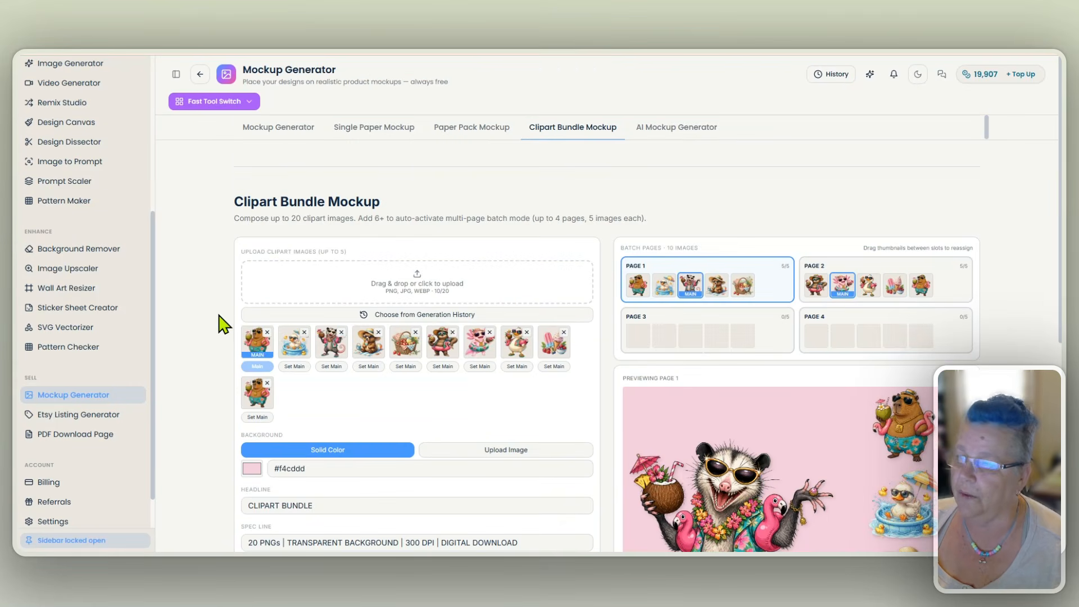
left_click(670, 130)
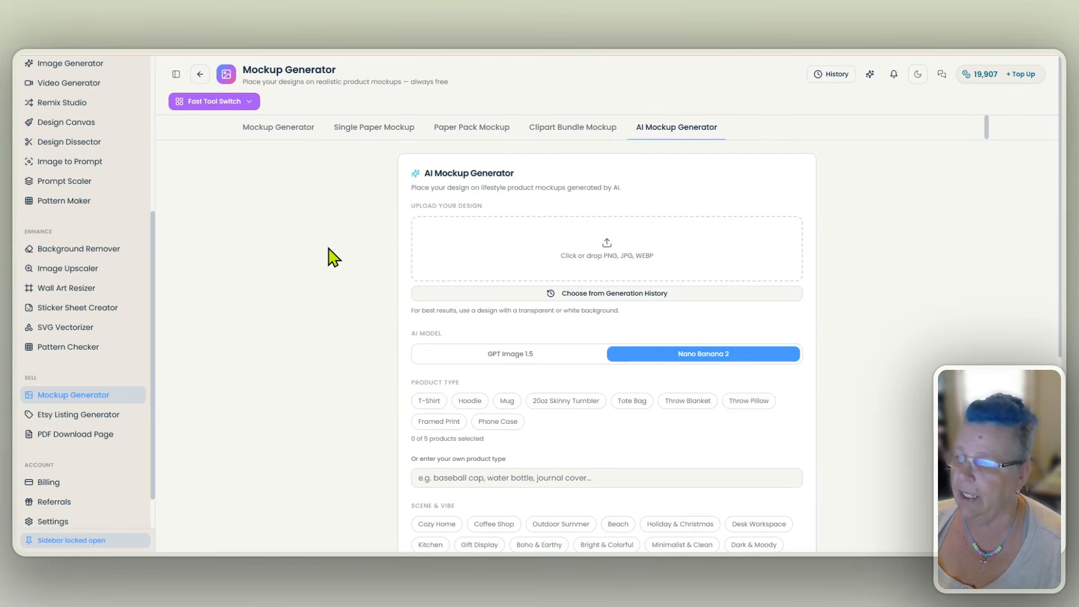
left_click(597, 295)
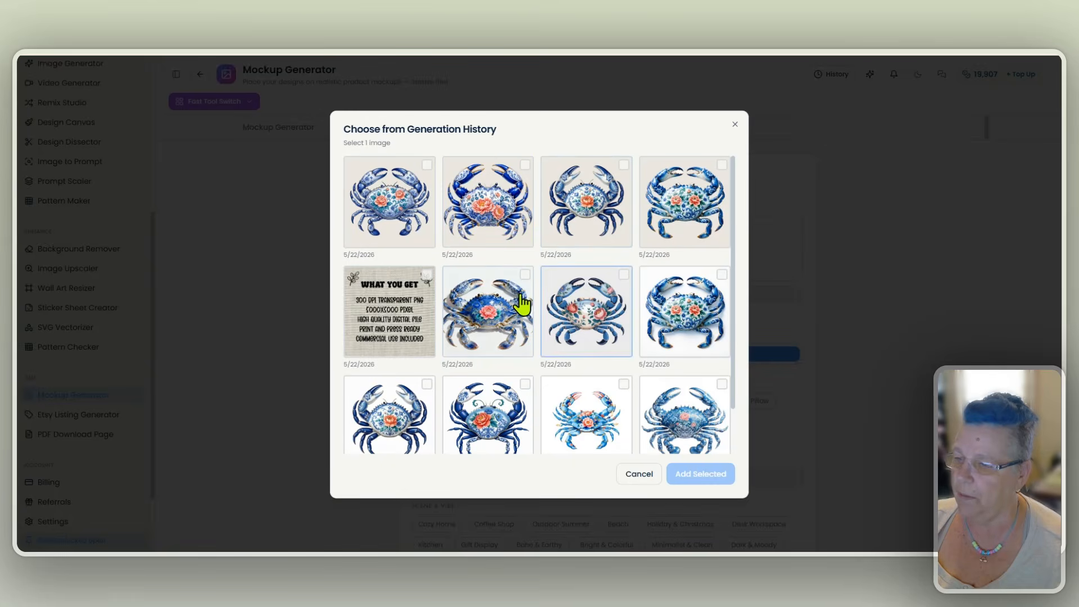
left_click(499, 208)
left_click(705, 477)
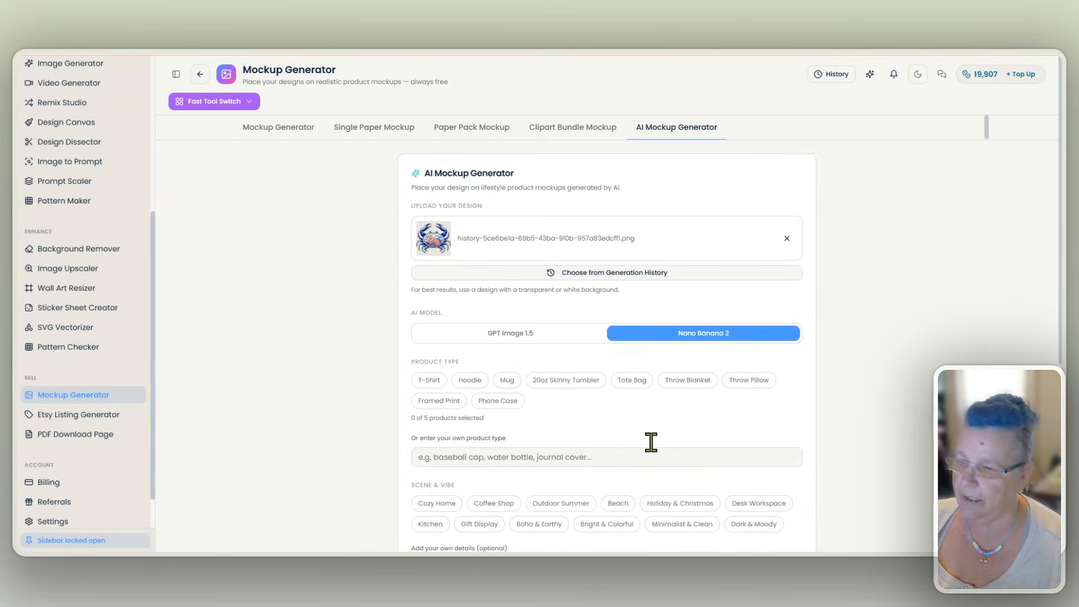
- Select T-Shirt, Tote Bag and Throw Pillow as product types, leaving Phone Case unselected
scroll(388, 253, "down", 1)
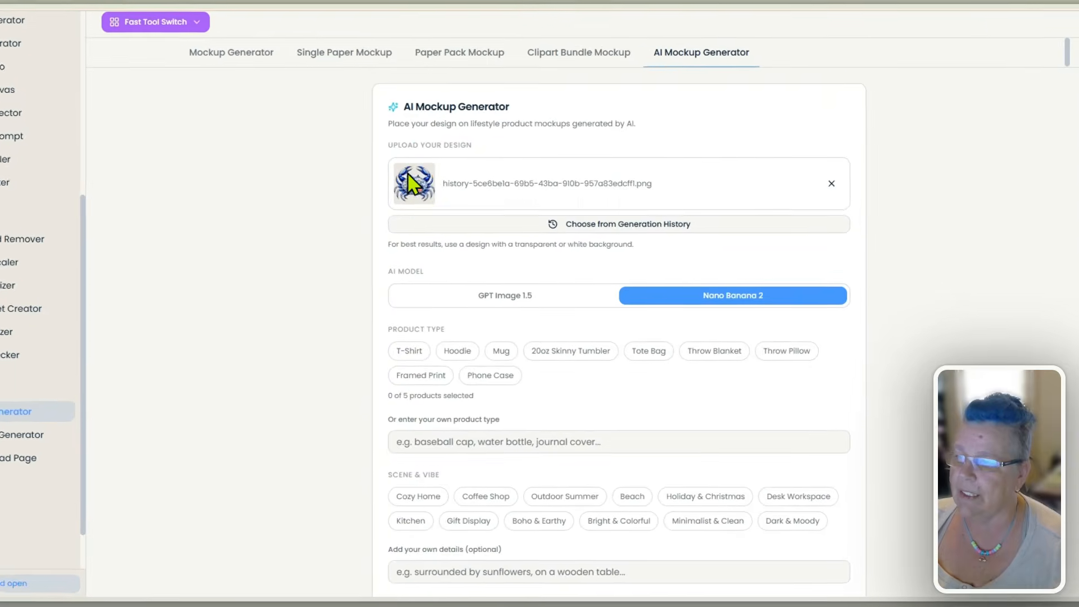
scroll(353, 234, "down", 3)
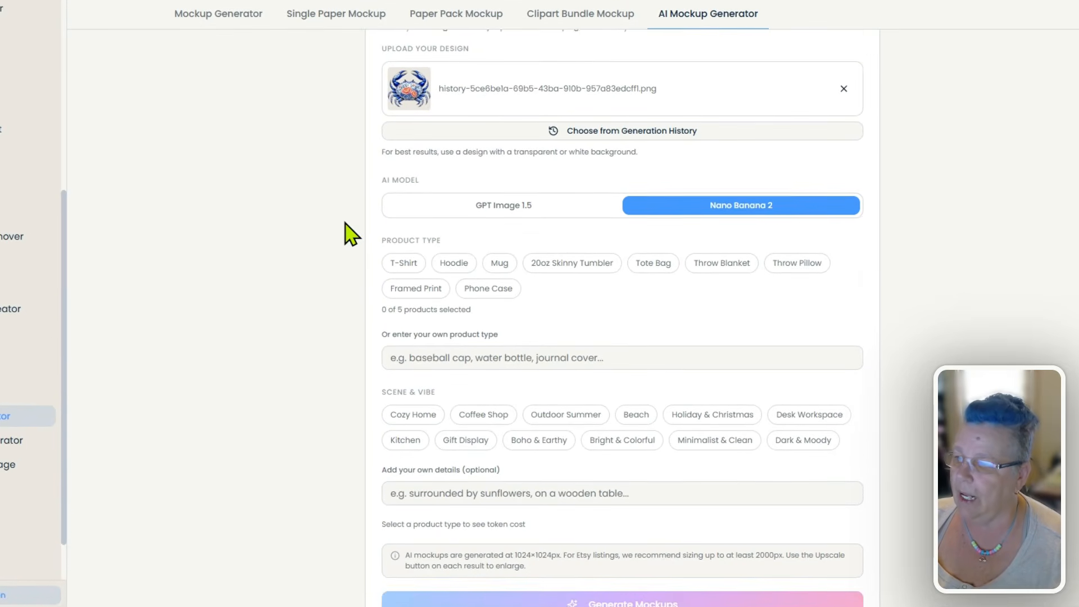
left_click(398, 220)
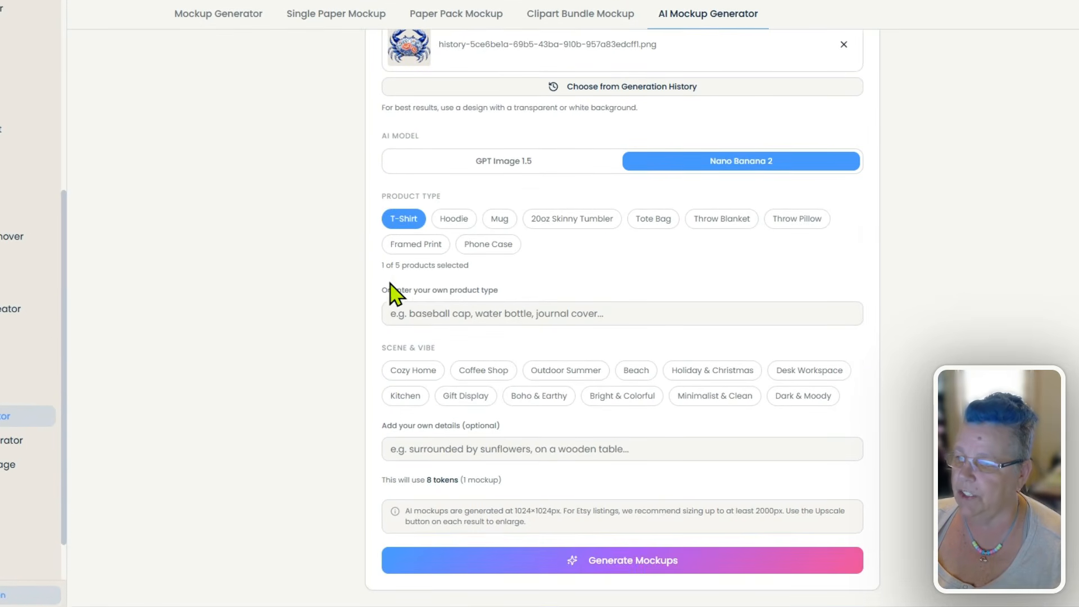
left_click(650, 220)
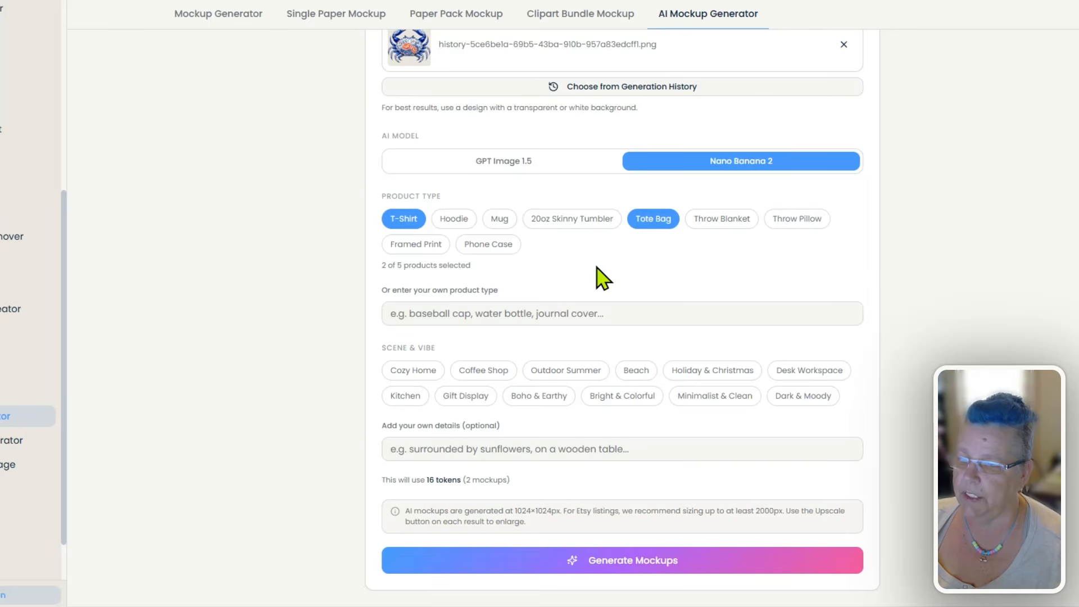
left_click(787, 221)
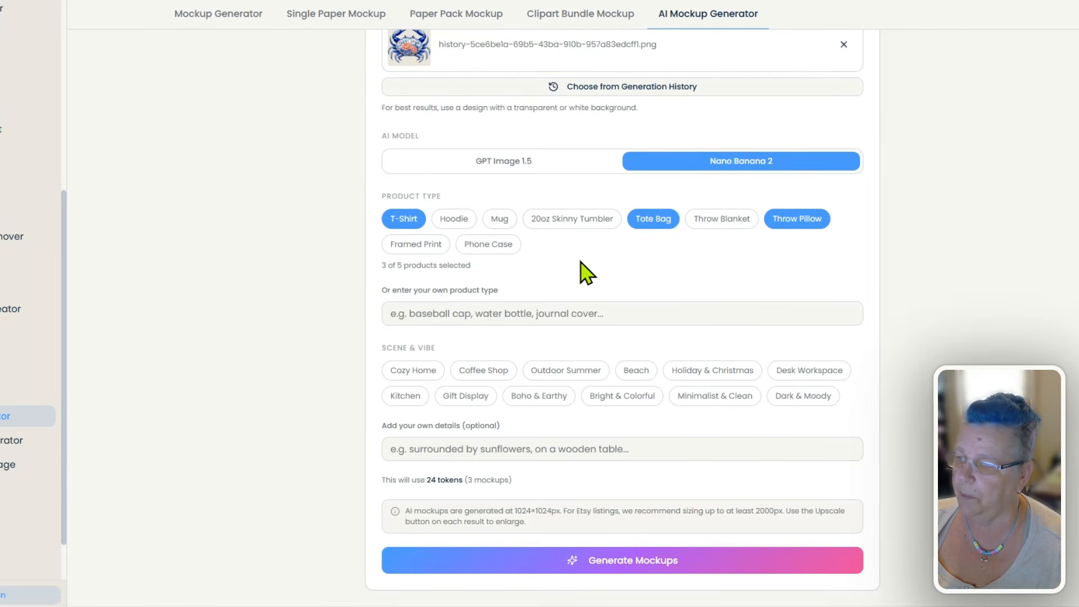
left_click(490, 246)
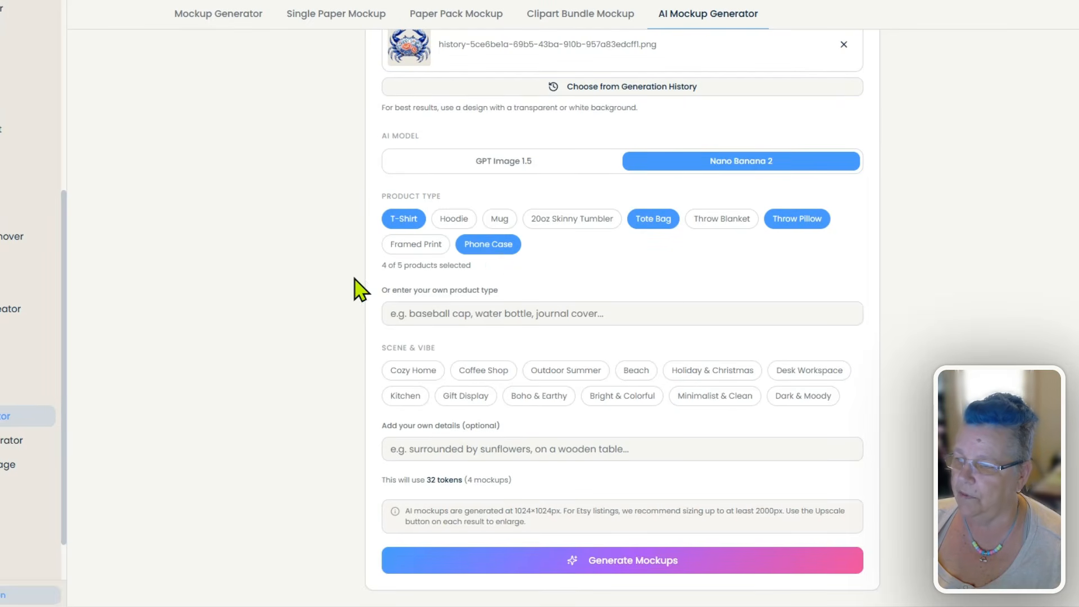
left_click(489, 245)
- Enter "baseball cap" as a custom product type and add Framed Print to the selected products
left_click(473, 312)
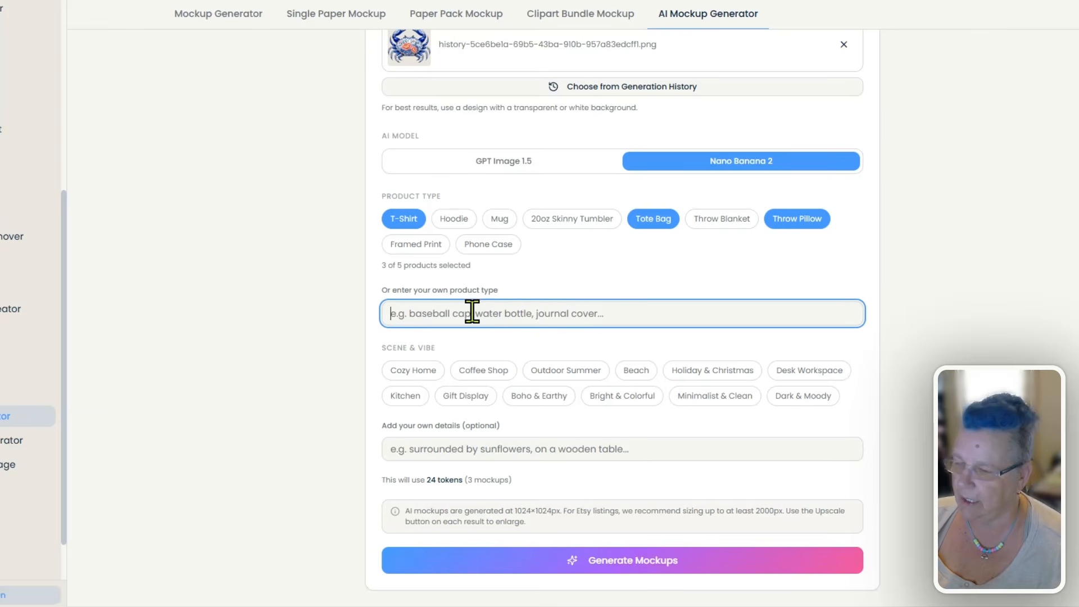
type("b")
key("BackSpace")
type("baseball cap")
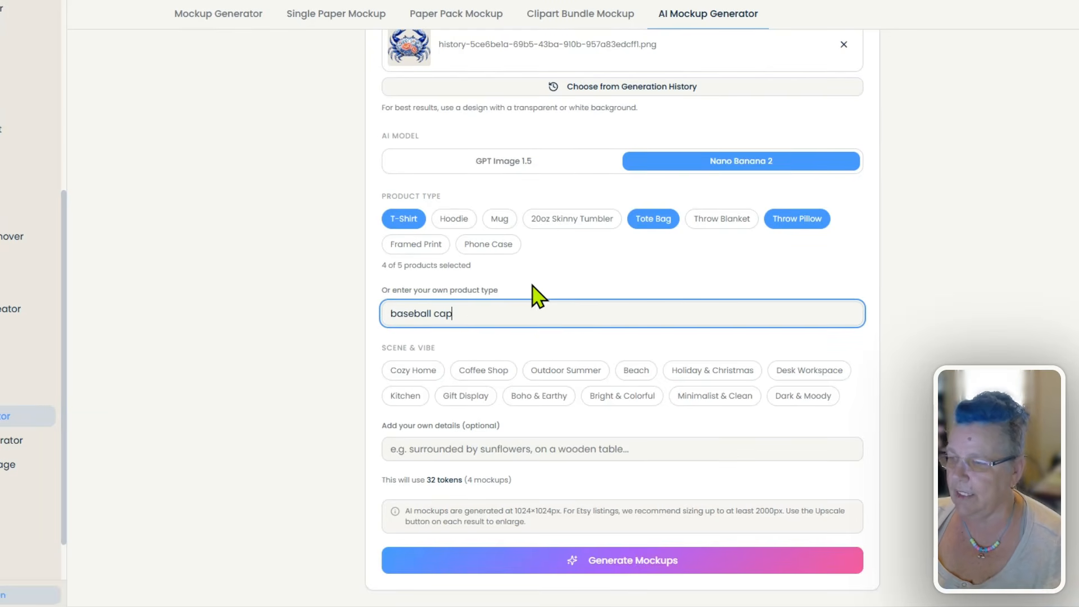
left_click(561, 256)
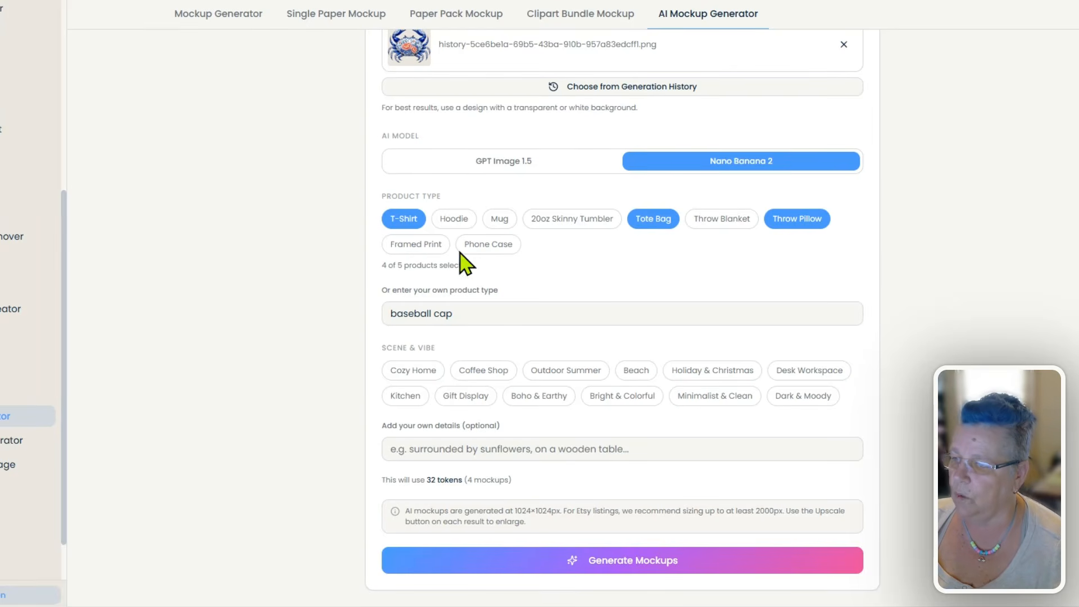
left_click(424, 252)
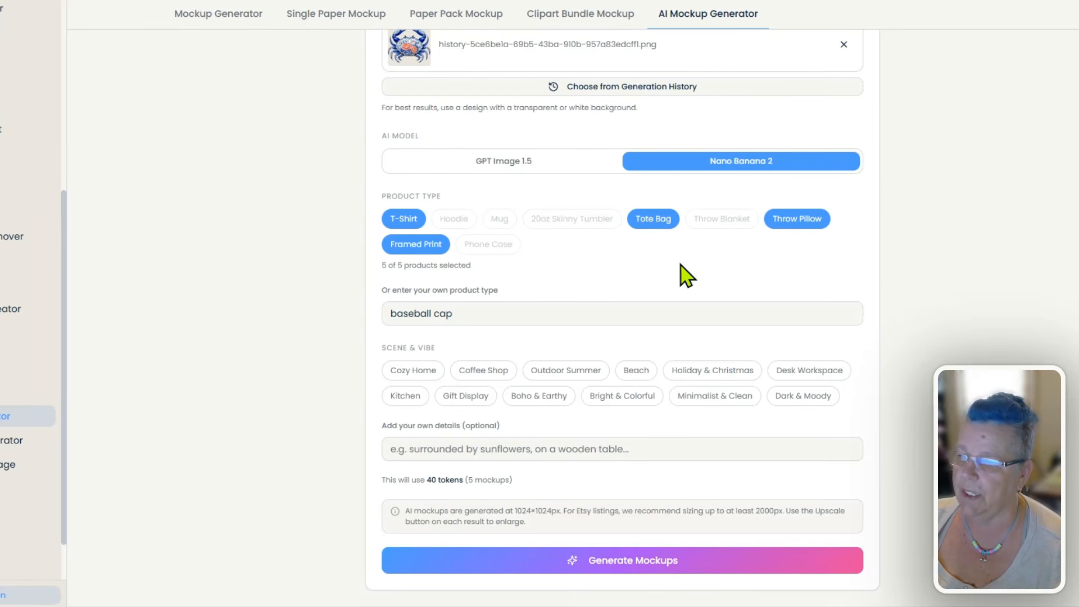
- Review the AI model, product type, scene and vibe, and extra detail options for the crab mockups
scroll(734, 280, "up", 1)
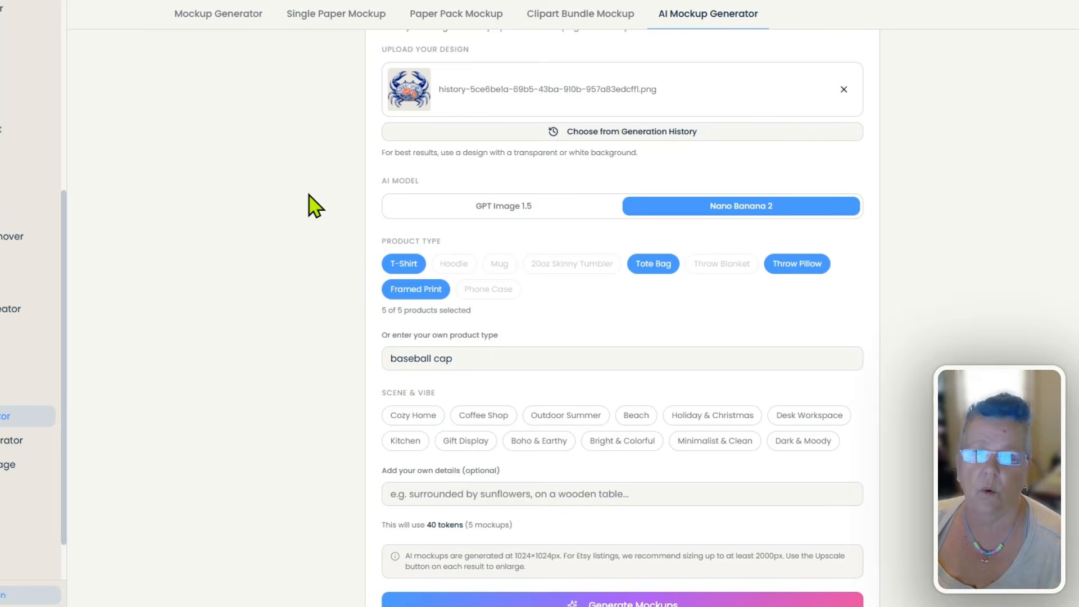
scroll(309, 194, "down", 1)
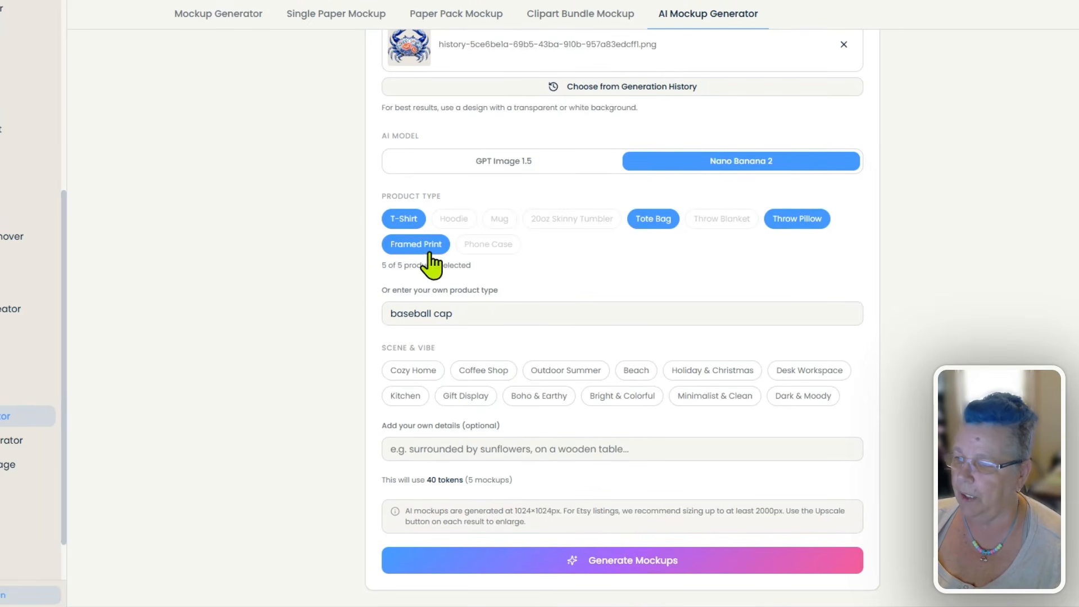
scroll(373, 273, "down", 3)
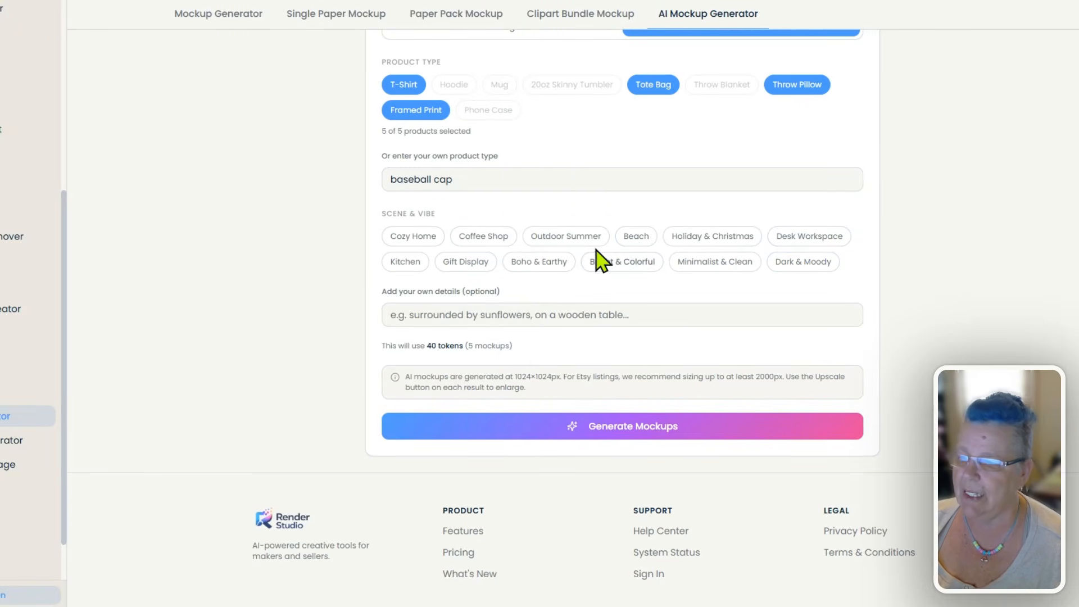
scroll(872, 301, "up", 2)
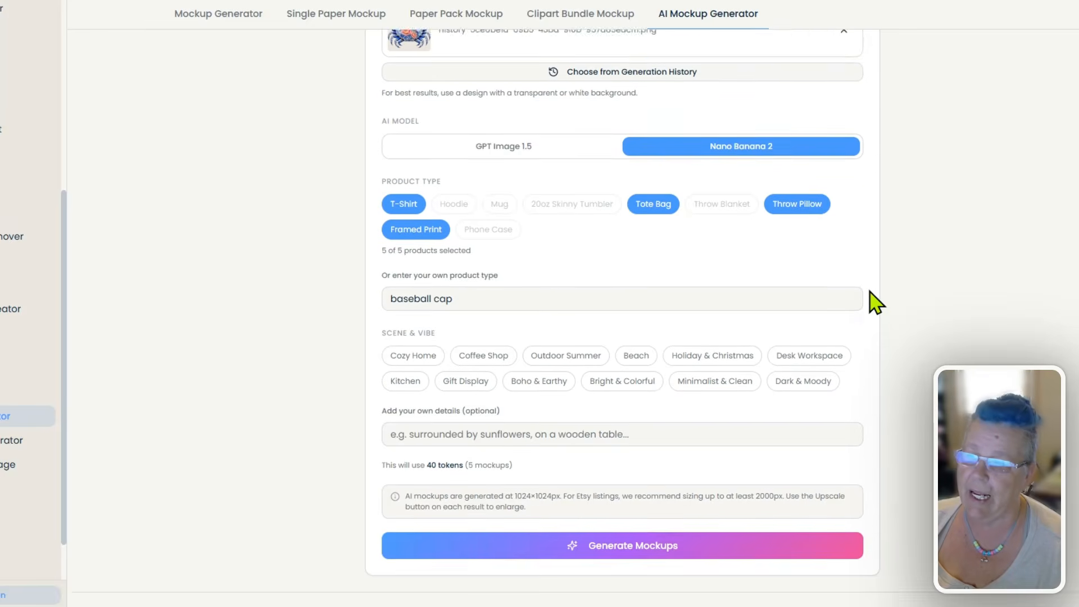
scroll(874, 301, "up", 2)
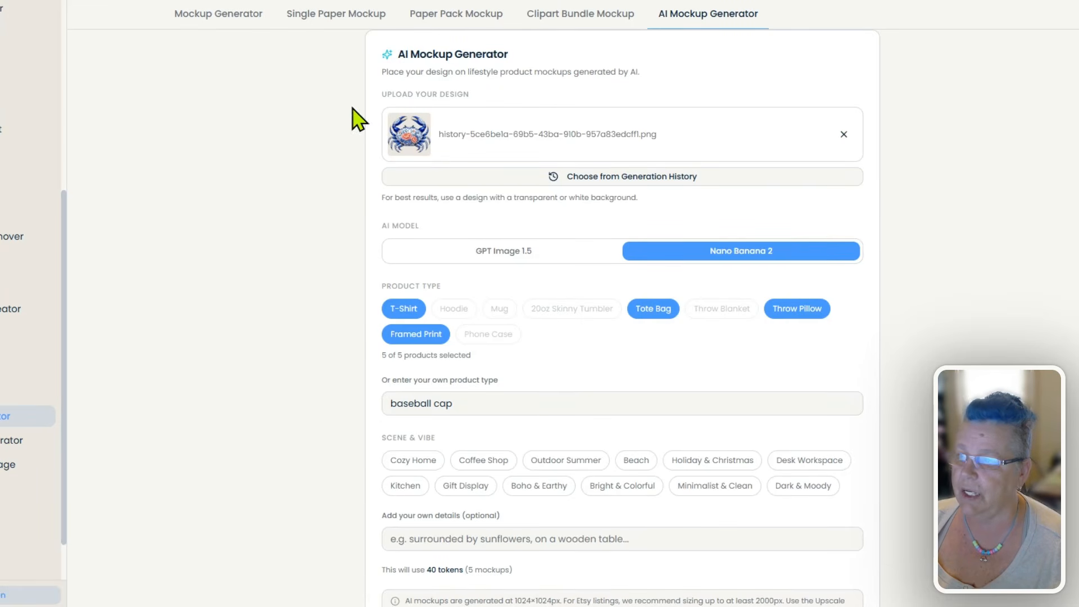
scroll(357, 209, "down", 5)
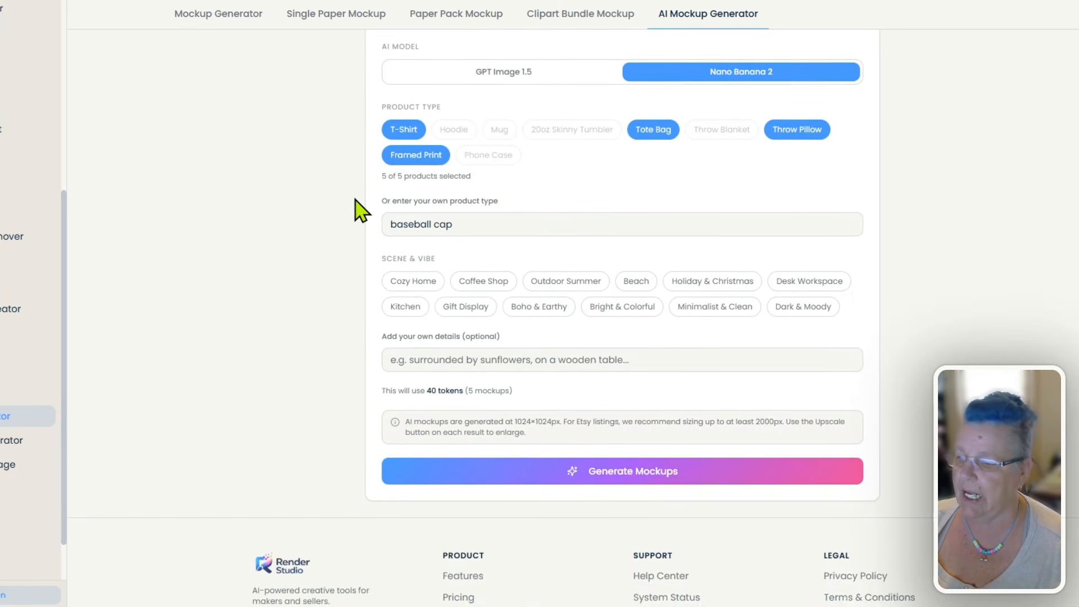
scroll(860, 254, "up", 3)
scroll(860, 237, "up", 3)
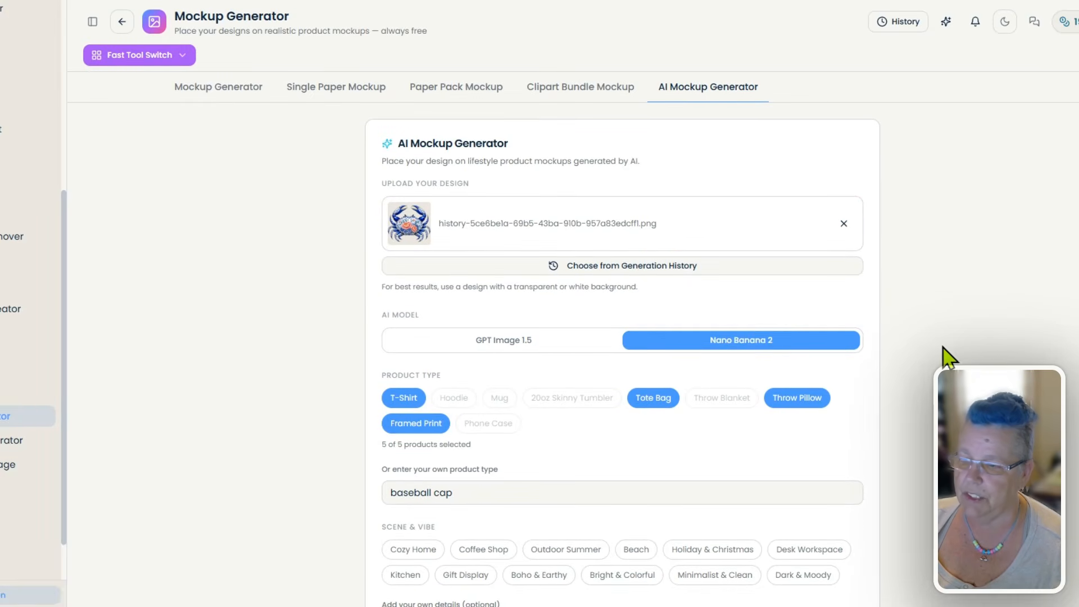
- Generate the AI mockups of the crab design for all selected products and bring up the results
scroll(937, 357, "down", 5)
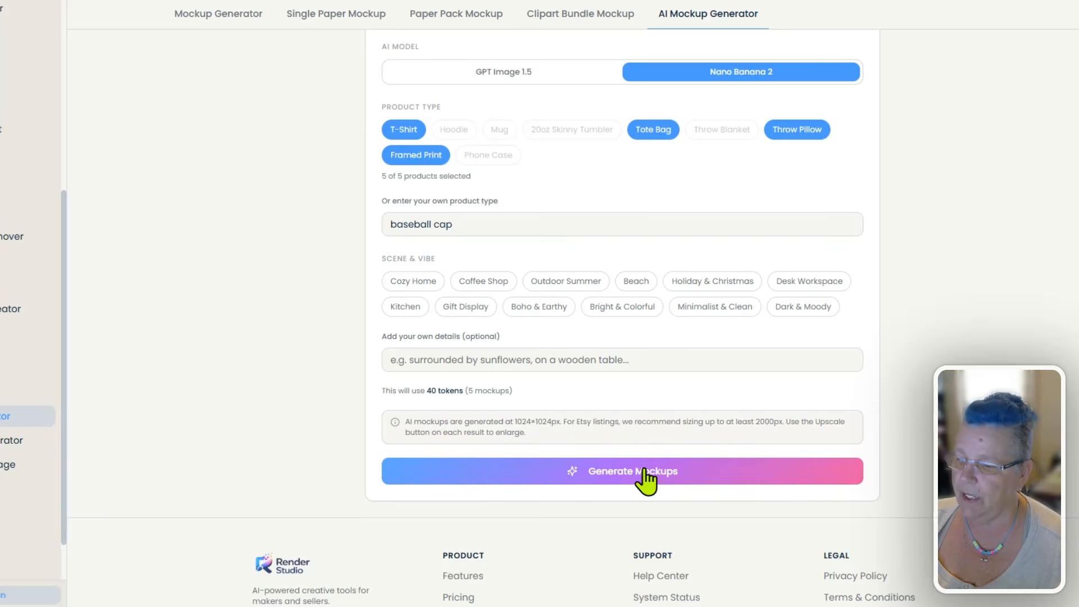
left_click(647, 478)
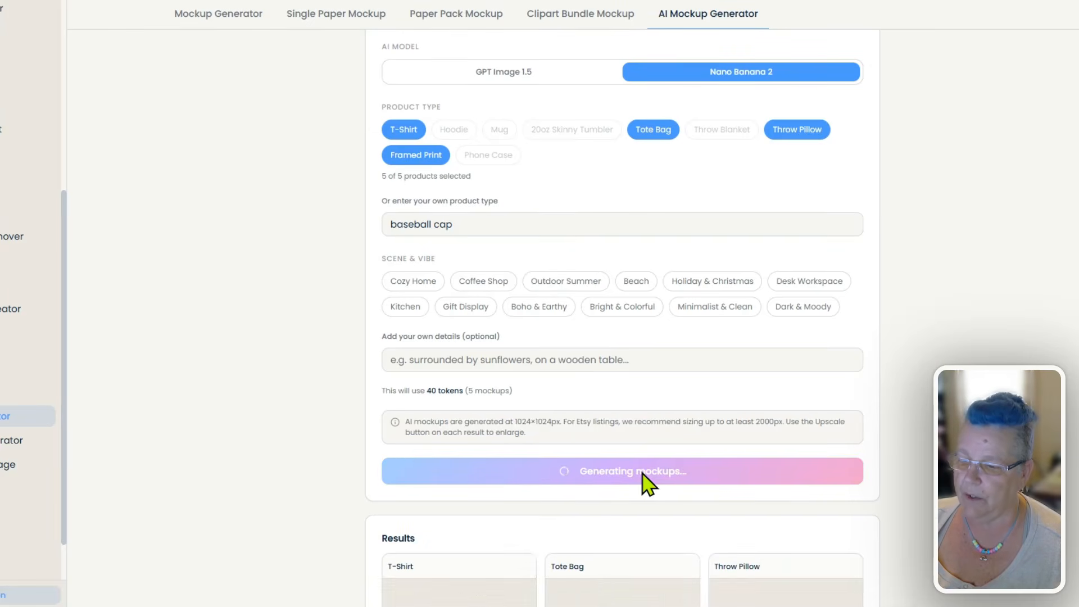
scroll(357, 278, "down", 3)
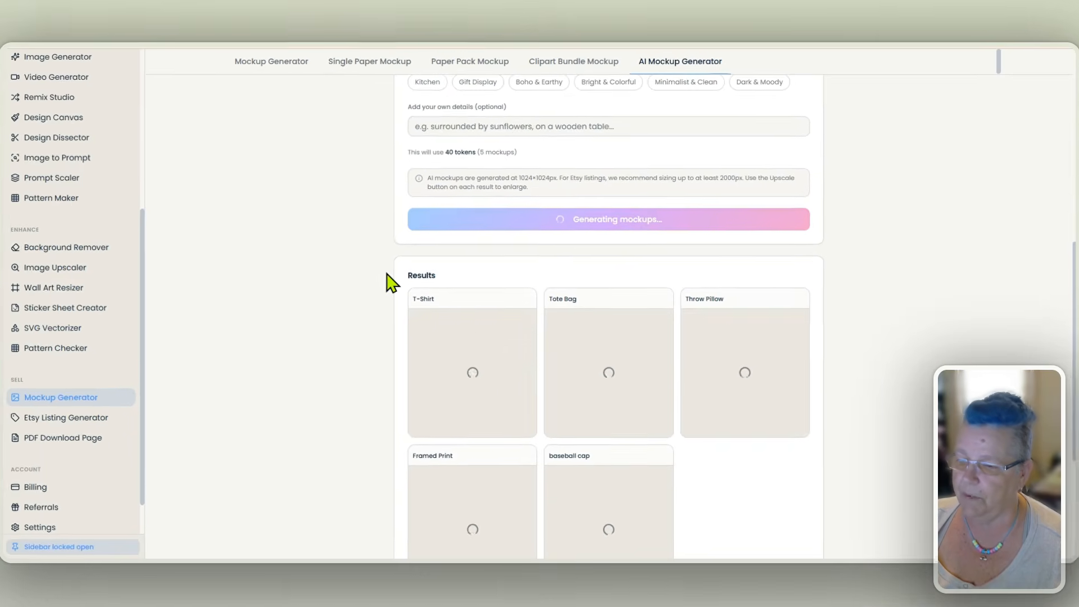
scroll(363, 279, "down", 2)
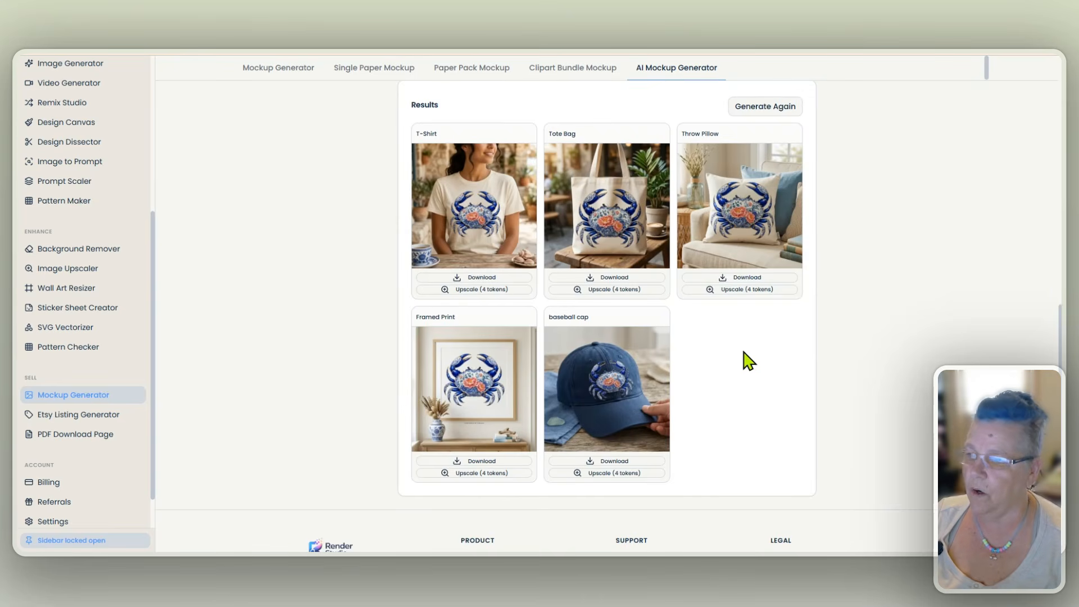
- View the generated T-shirt, tote bag, throw pillow, framed print and baseball cap mockups at full size
left_click(486, 212)
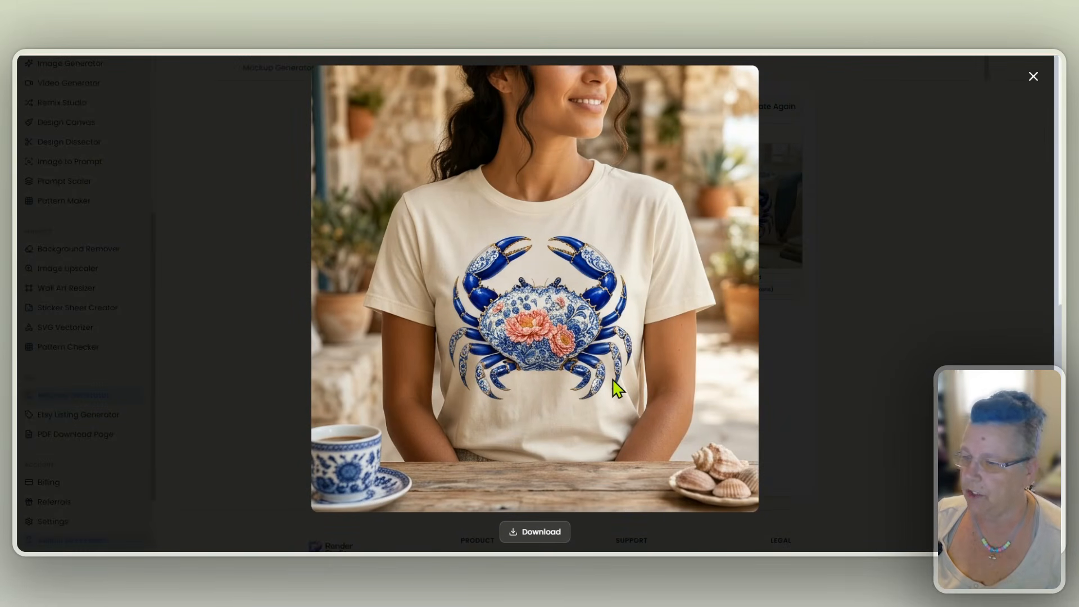
left_click(1033, 77)
left_click(618, 236)
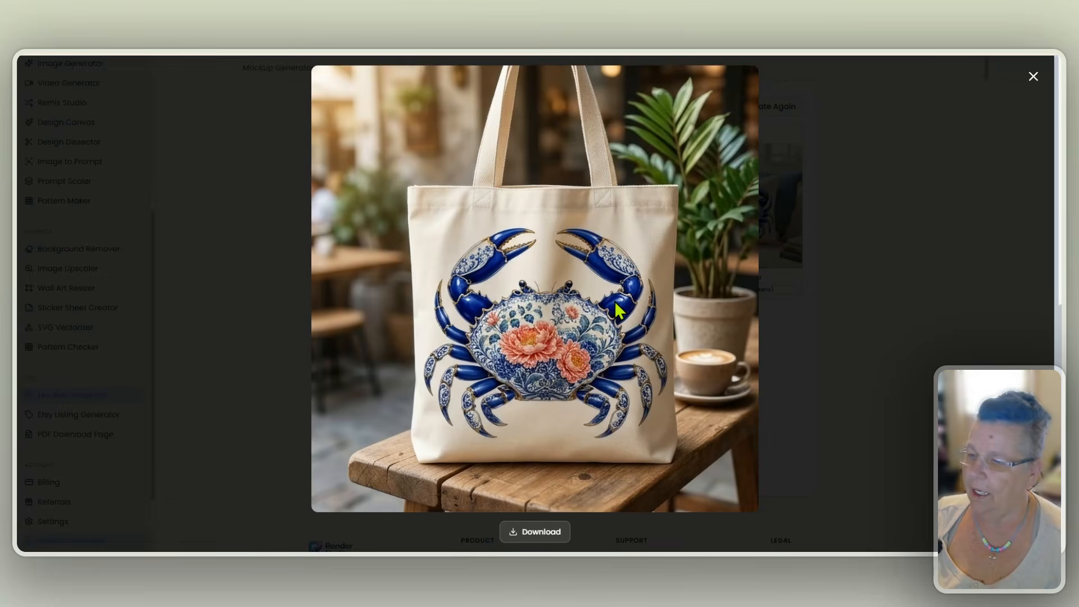
left_click(820, 292)
left_click(742, 232)
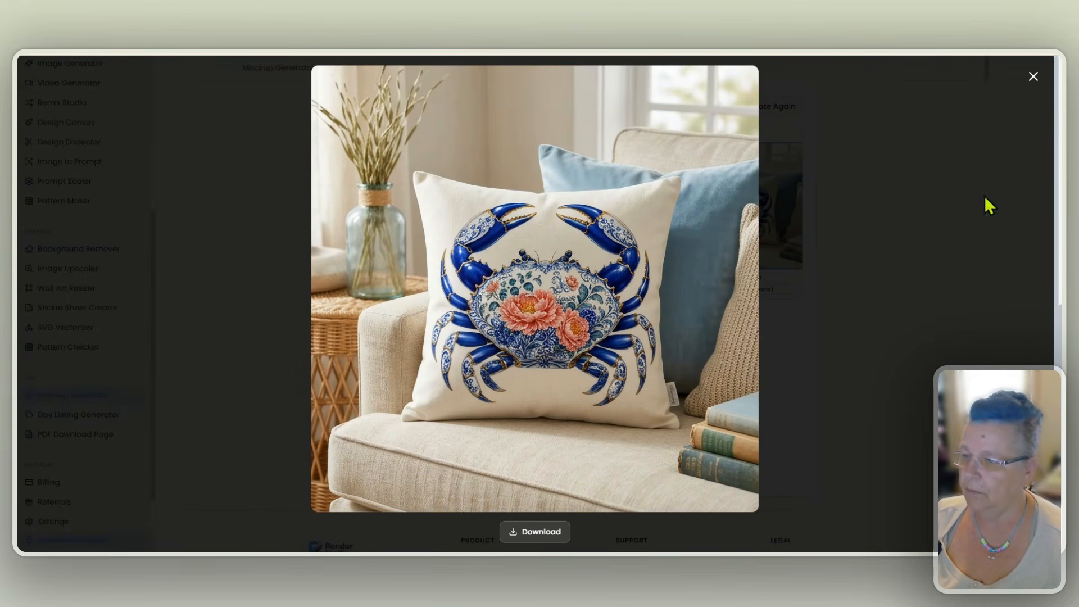
left_click(1033, 77)
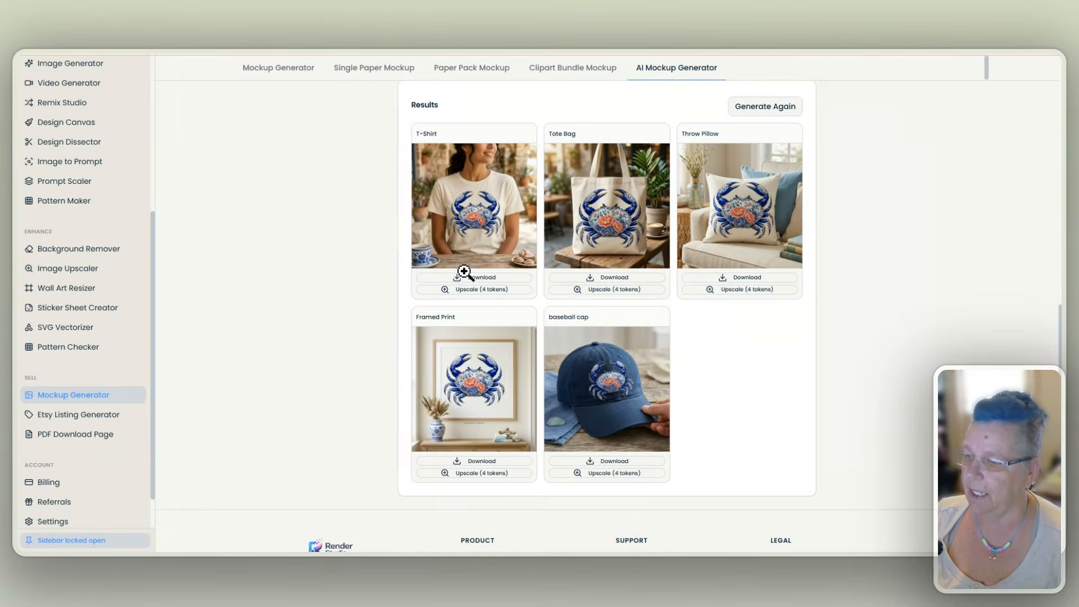
left_click(479, 373)
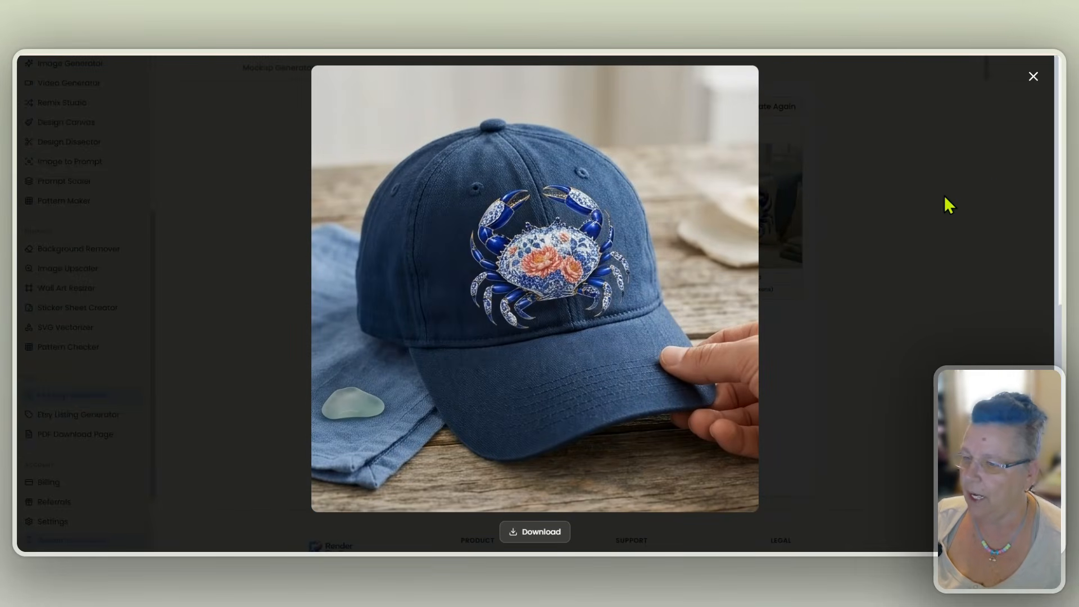
left_click(1036, 79)
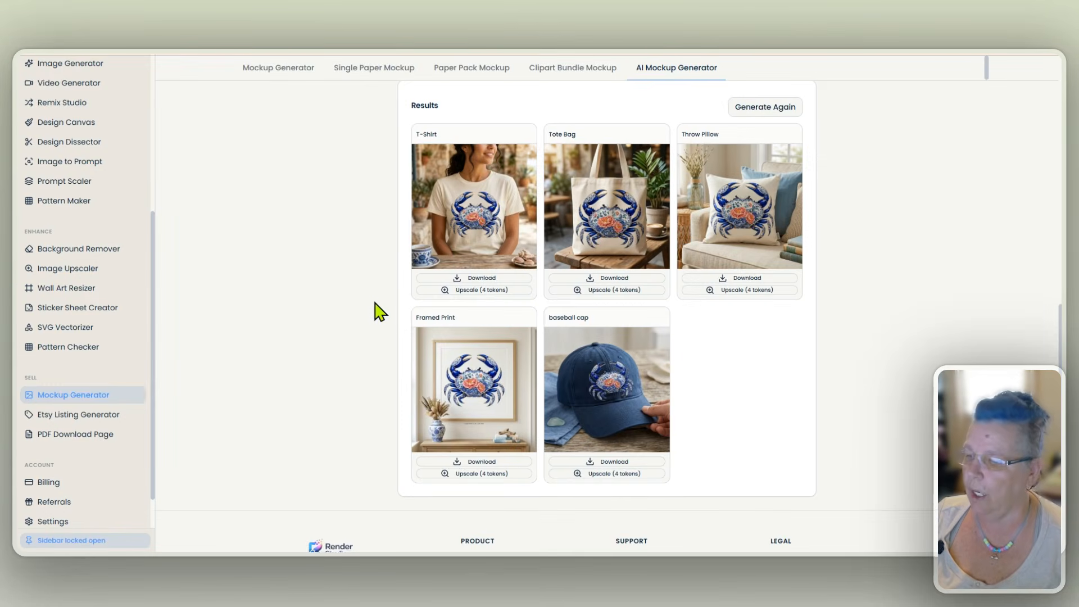
- Look over the AI mockup settings for the crab design together with the generated product mockups in the results
scroll(376, 309, "up", 3)
scroll(380, 312, "up", 8)
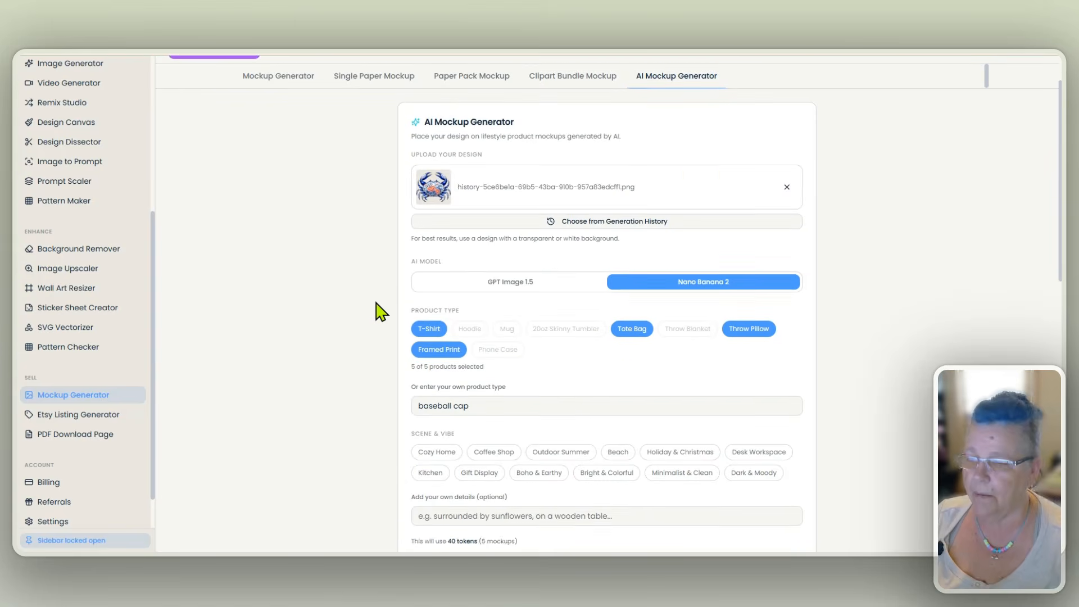
scroll(380, 312, "up", 1)
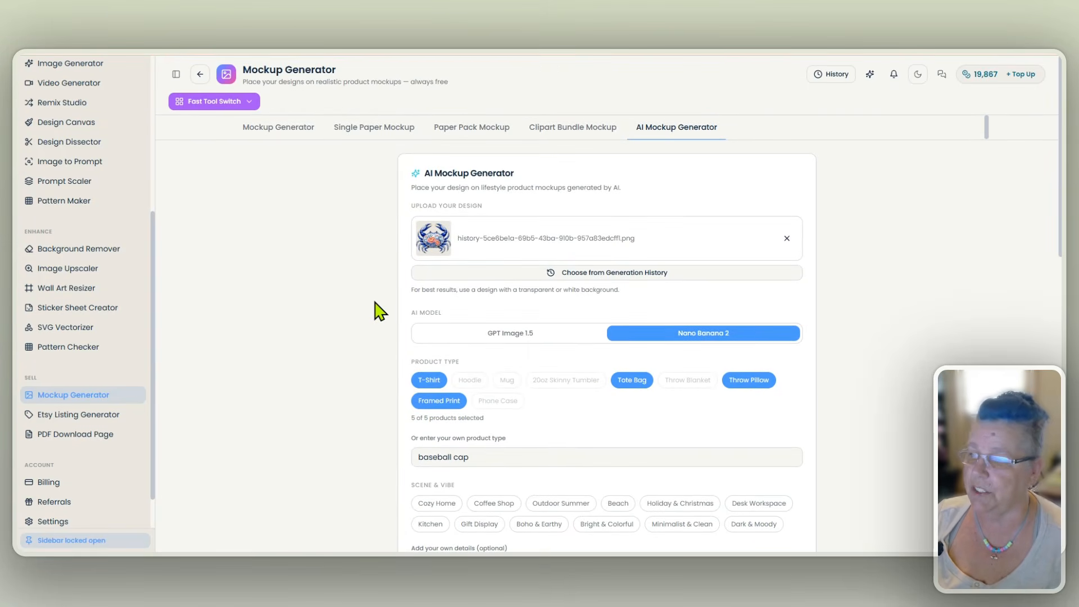
scroll(380, 311, "down", 5)
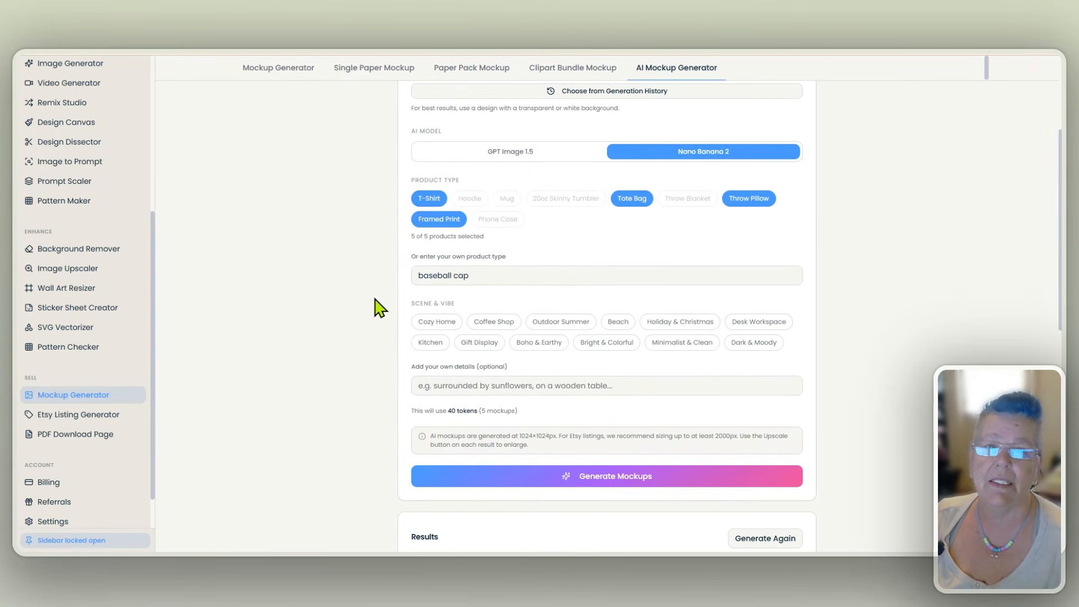
scroll(381, 308, "down", 2)
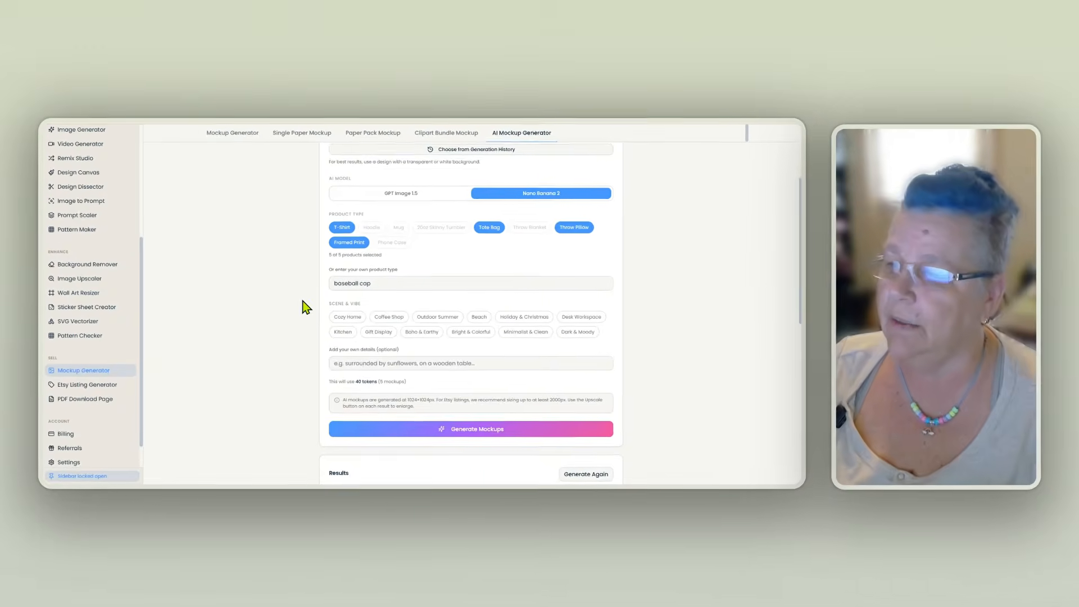
scroll(303, 307, "down", 5)
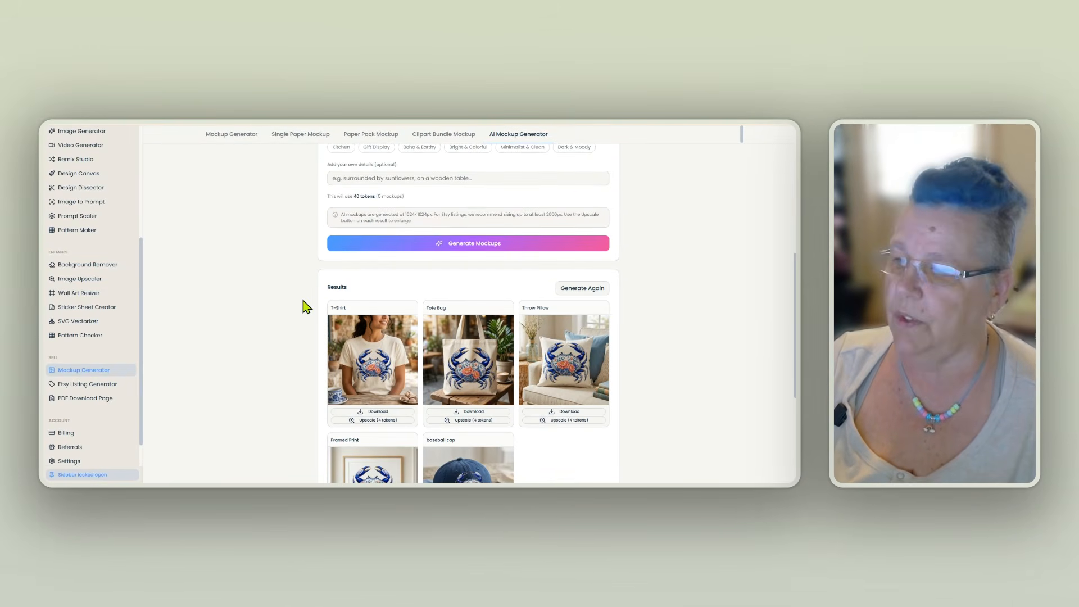
scroll(304, 306, "down", 2)
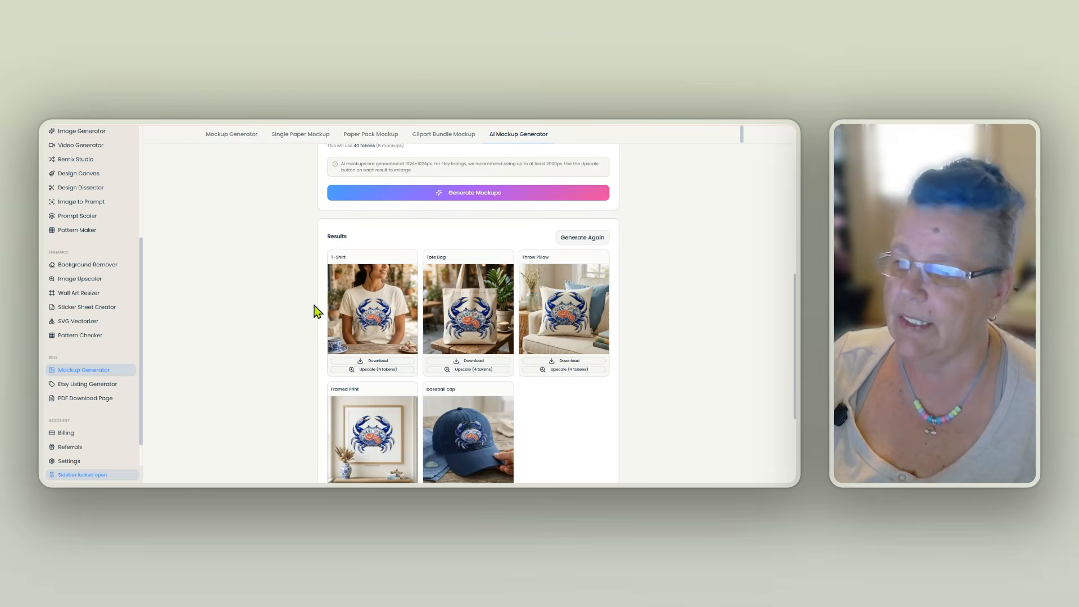
scroll(313, 306, "up", 15)
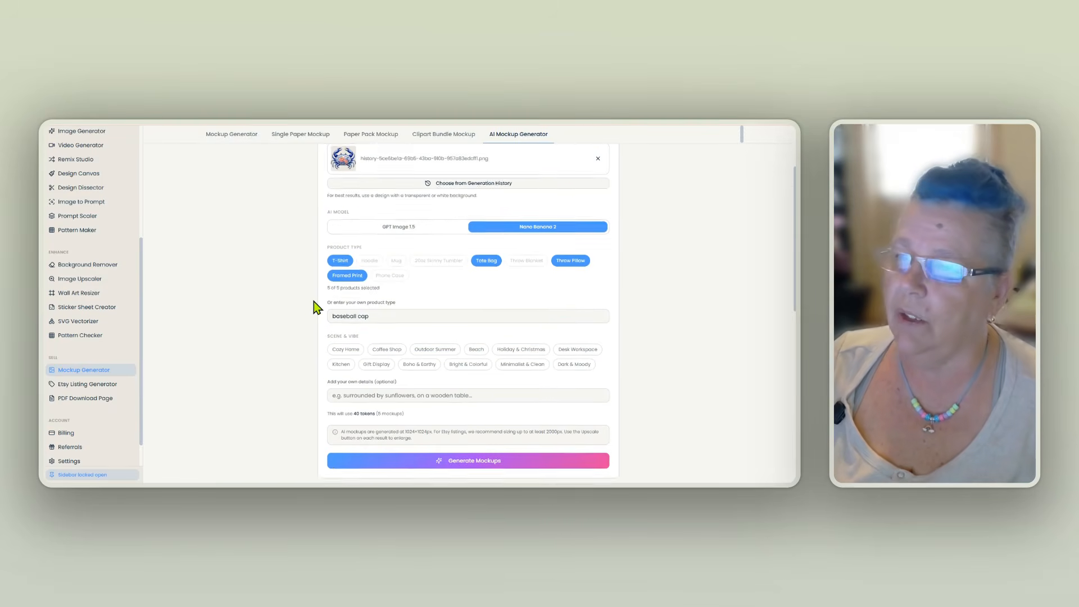